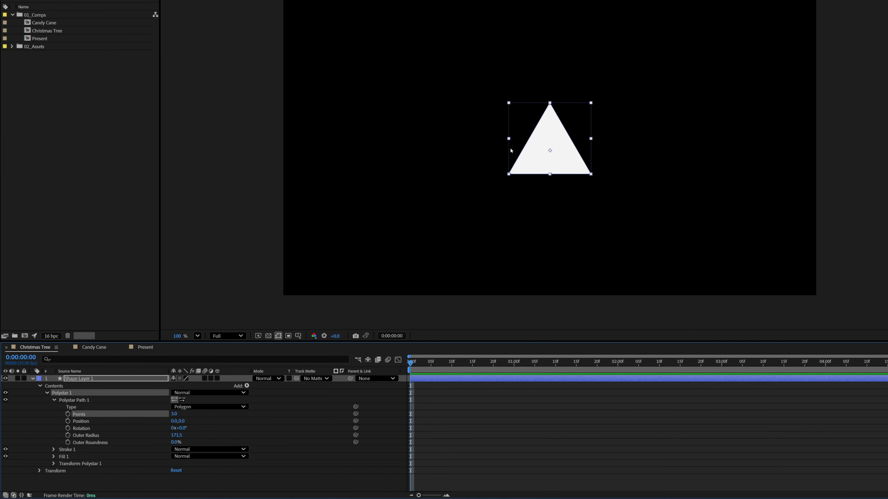
Set the triangle's fill color to green 009700.
{"action": "left_click", "coordinate": [333, 0]}
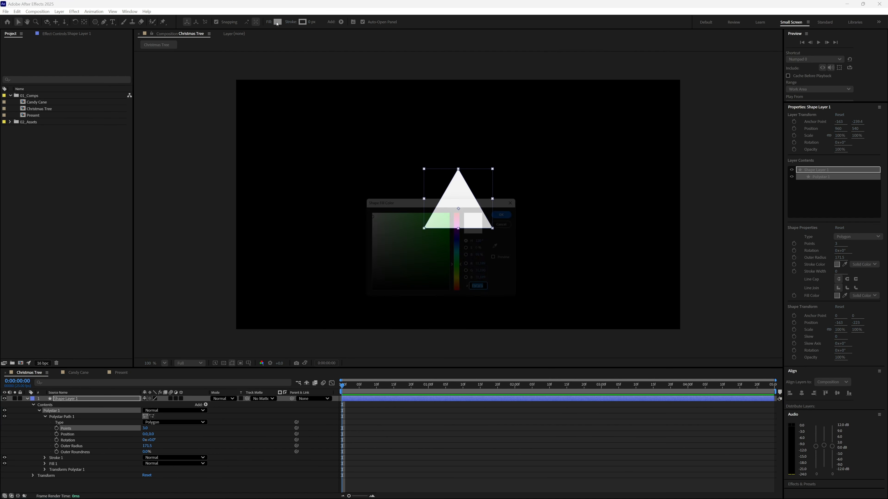
{"action": "left_click_drag", "start_coordinate": [450, 251], "coordinate": [453, 245]}
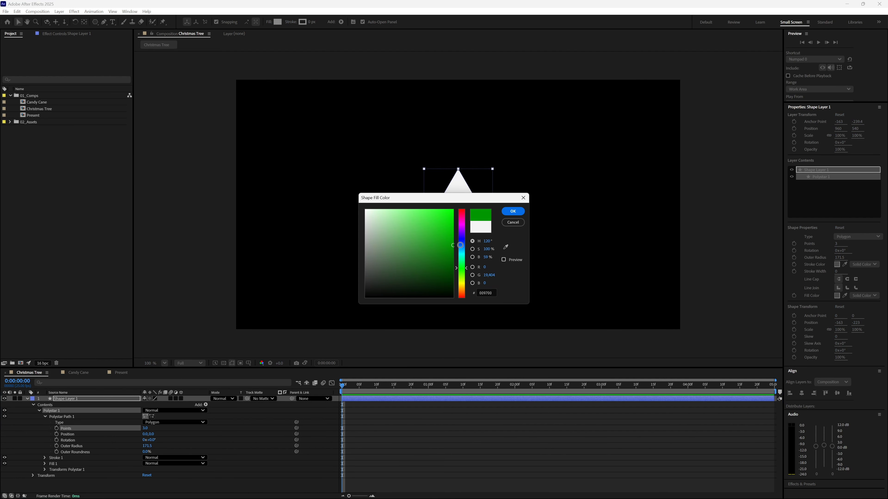
{"action": "left_click", "coordinate": [512, 212]}
Set the polystar's transform anchor point to 0, 85 so that it sits on the triangle's base, and test the scaling.
{"action": "left_click", "coordinate": [46, 418]}
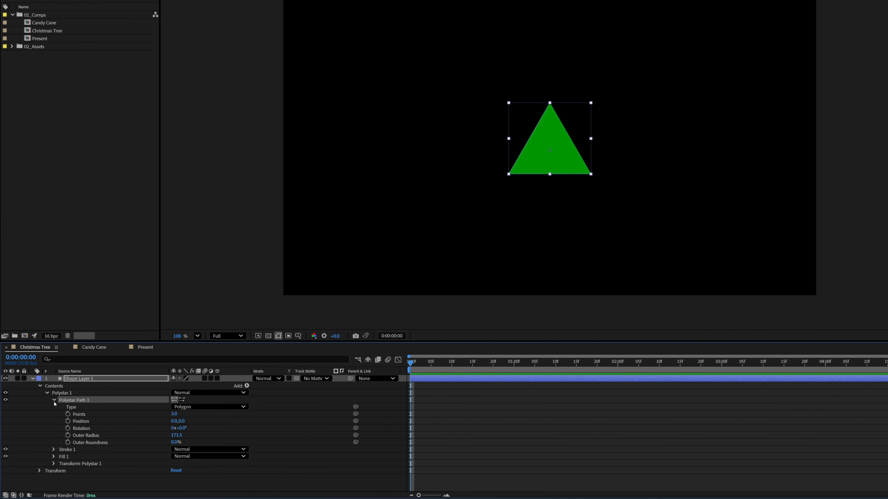
{"action": "left_click", "coordinate": [54, 401]}
{"action": "left_click", "coordinate": [69, 422]}
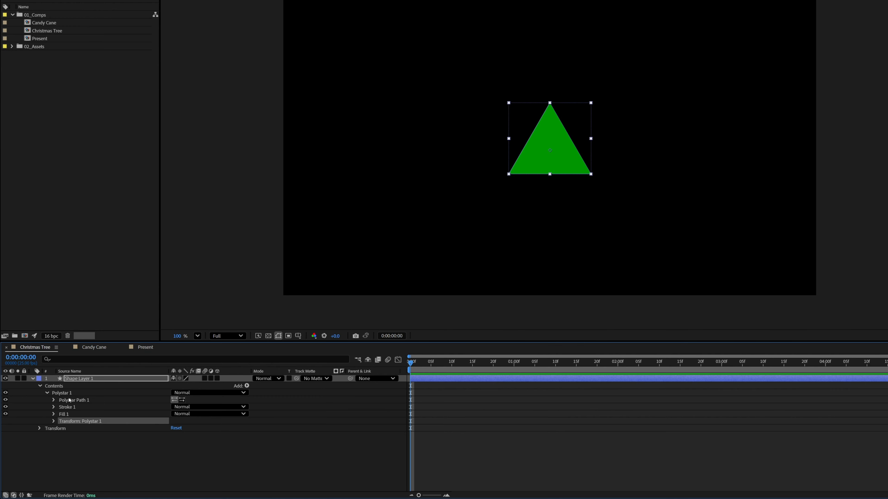
{"action": "left_click", "coordinate": [53, 422]}
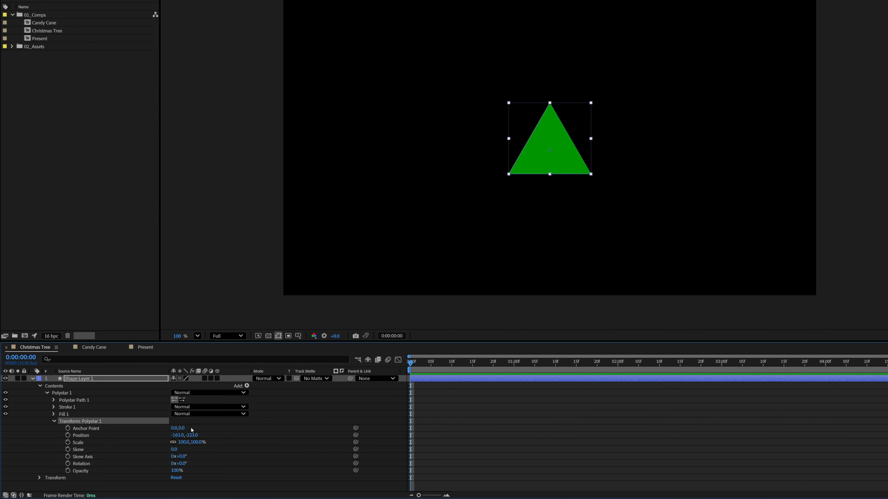
{"action": "left_click_drag", "start_coordinate": [182, 428], "coordinate": [182, 434]}
{"action": "key", "text": "period"}
{"action": "key", "text": "period"}
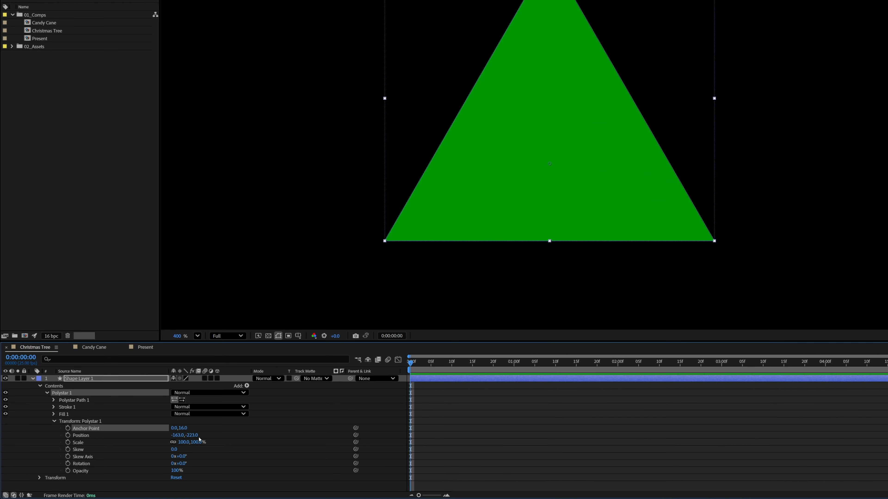
{"action": "left_click_drag", "start_coordinate": [184, 431], "coordinate": [211, 429]}
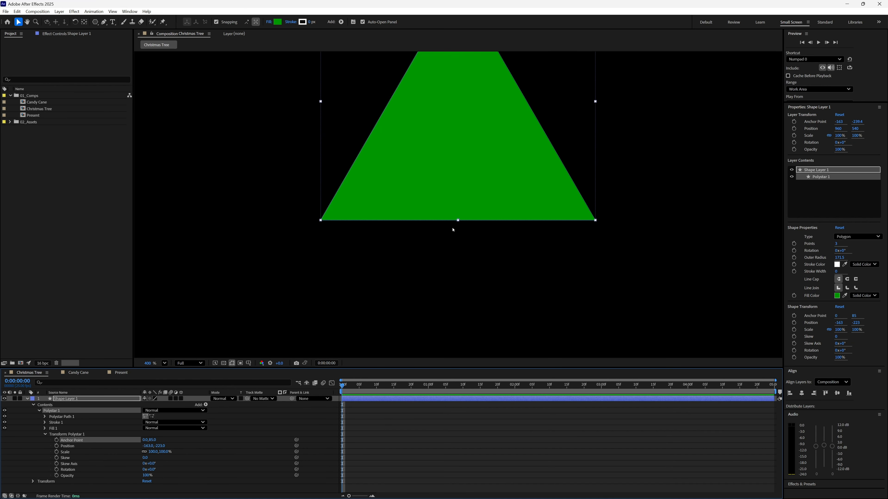
{"action": "key", "text": "slash"}
{"action": "mouse_move", "coordinate": [151, 451]}
{"action": "left_mouse_down"}
{"action": "mouse_move", "coordinate": [161, 451]}
{"action": "mouse_move", "coordinate": [149, 452]}
{"action": "left_mouse_up"}
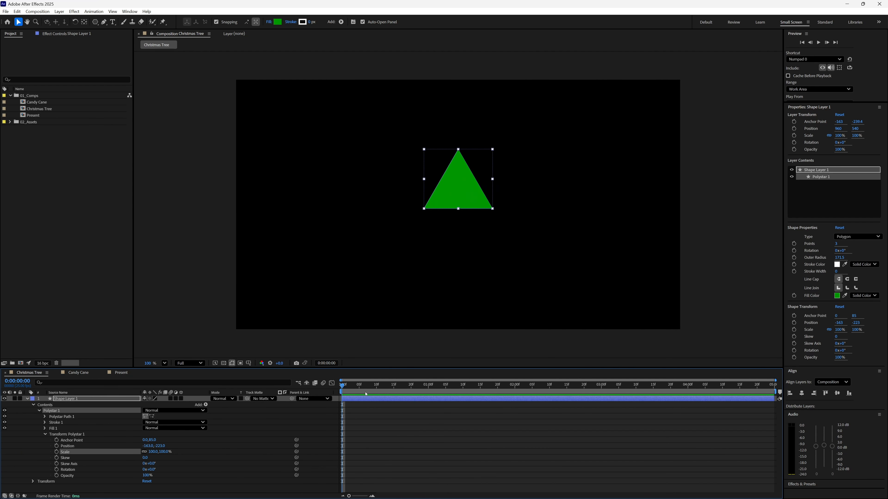
Start animating the polystar's Scale with a keyframe at 0:00:01:10 and set it to 0% at the start of the composition.
{"action": "left_click", "coordinate": [351, 388]}
{"action": "left_click_drag", "start_coordinate": [351, 388], "coordinate": [464, 388]}
{"action": "left_click", "coordinate": [56, 453]}
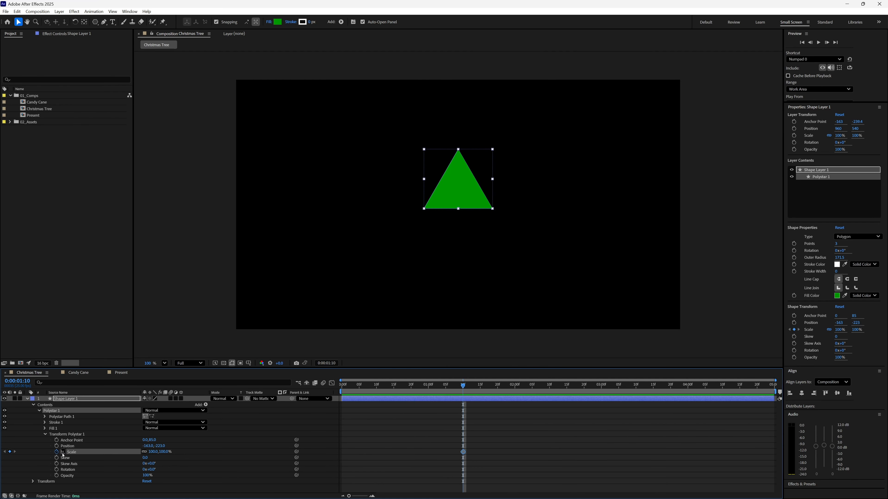
{"action": "key", "text": "Home"}
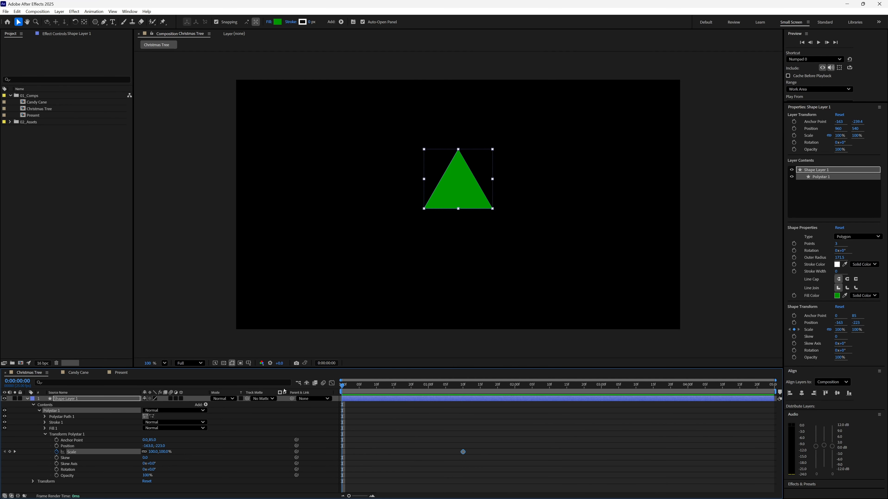
{"action": "left_click", "coordinate": [153, 451]}
{"action": "type", "text": "0"}
{"action": "key", "text": "Return"}
Set the polystar's Scale keyframe at 0:00:01:10 to 120% to create an overshoot.
{"action": "left_click_drag", "start_coordinate": [435, 385], "coordinate": [463, 395]}
{"action": "left_click", "coordinate": [154, 452]}
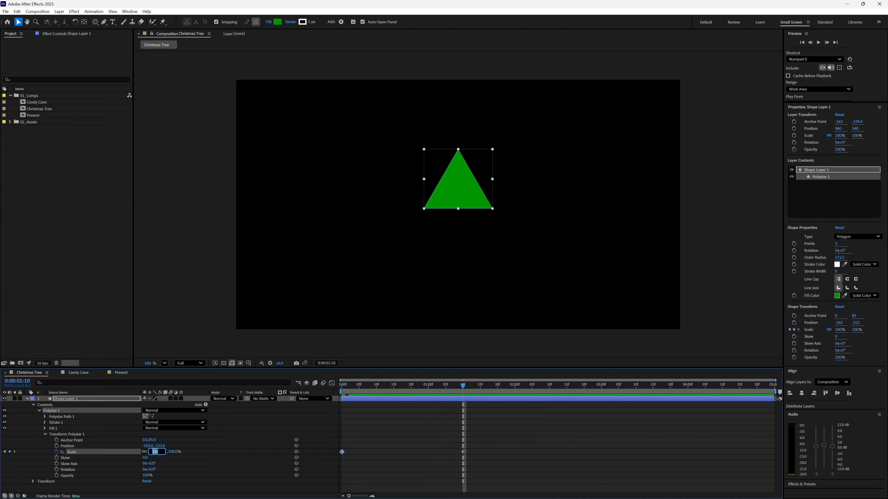
{"action": "type", "text": "120"}
{"action": "key", "text": "Return"}
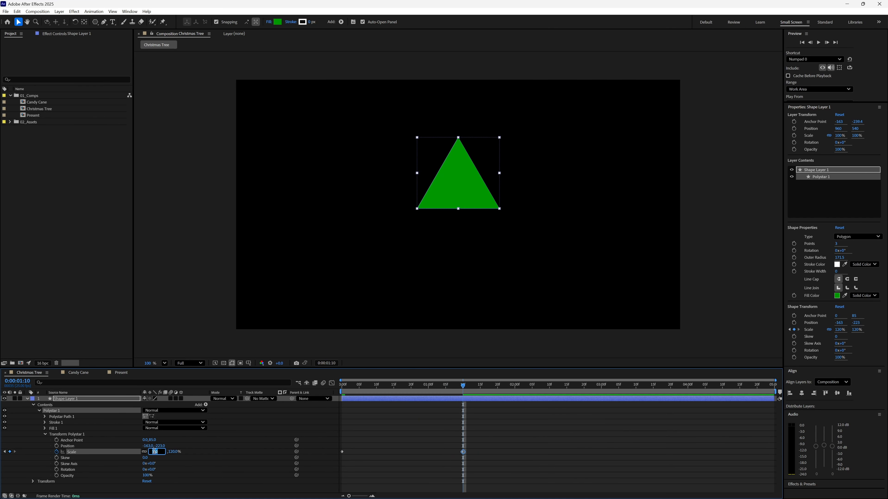
Add a 100% Scale keyframe at 0:00:01:20 and preview the animation.
{"action": "key", "text": "space"}
{"action": "left_click", "coordinate": [152, 449]}
{"action": "left_click", "coordinate": [155, 452]}
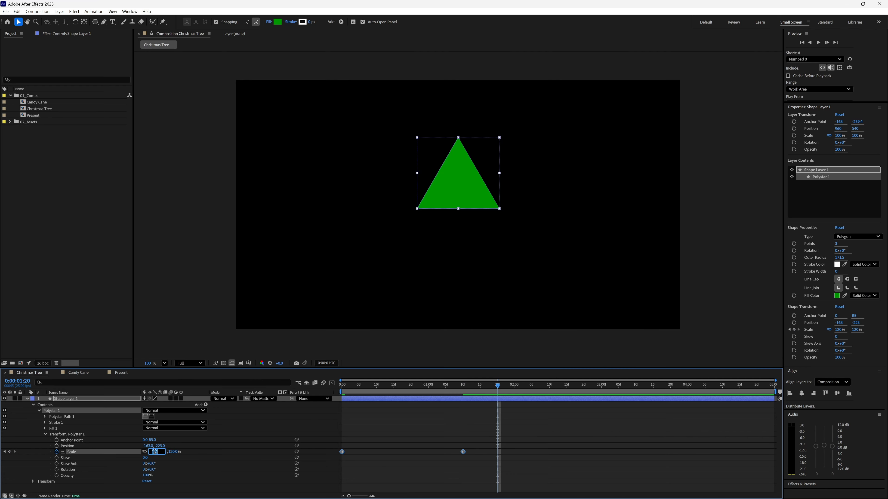
{"action": "type", "text": "100"}
{"action": "key", "text": "Return"}
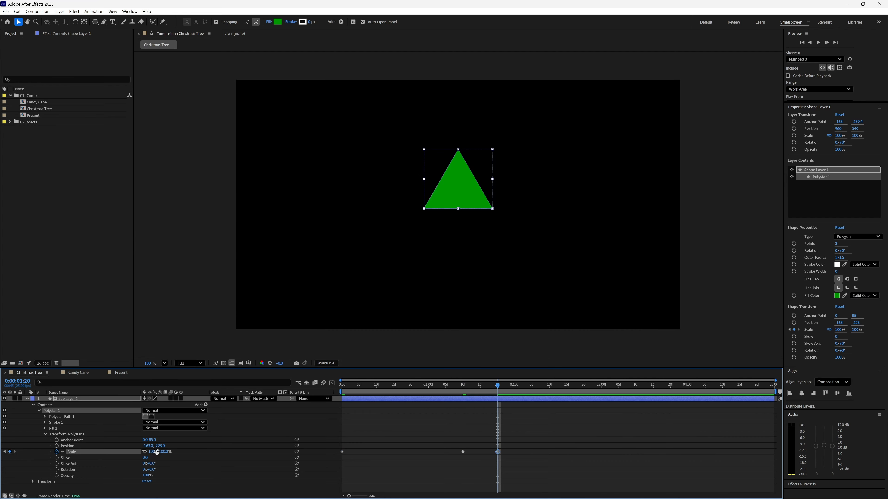
{"action": "key", "text": "space"}
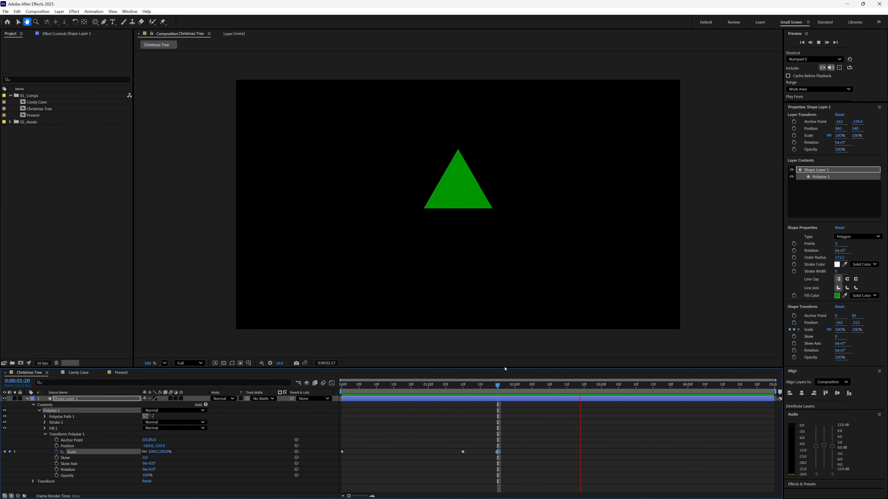
{"action": "key", "text": "space"}
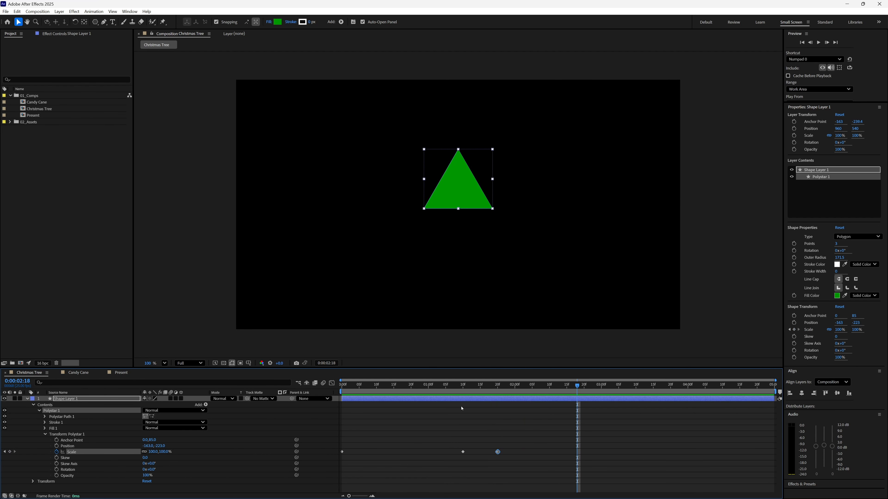
Apply Easy Ease to the 120% Scale keyframe and Easy Ease In to the final 100% keyframe.
{"action": "left_click", "coordinate": [463, 452]}
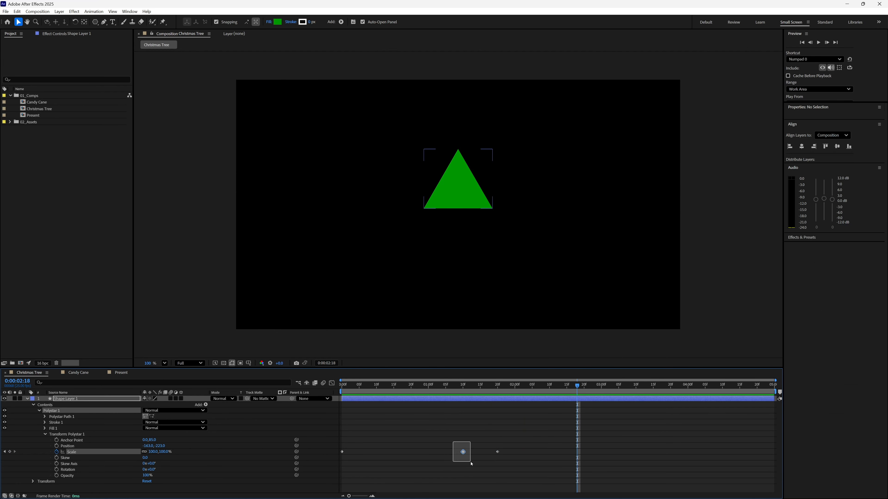
{"action": "right_click", "coordinate": [463, 452]}
{"action": "mouse_move", "coordinate": [503, 448]}
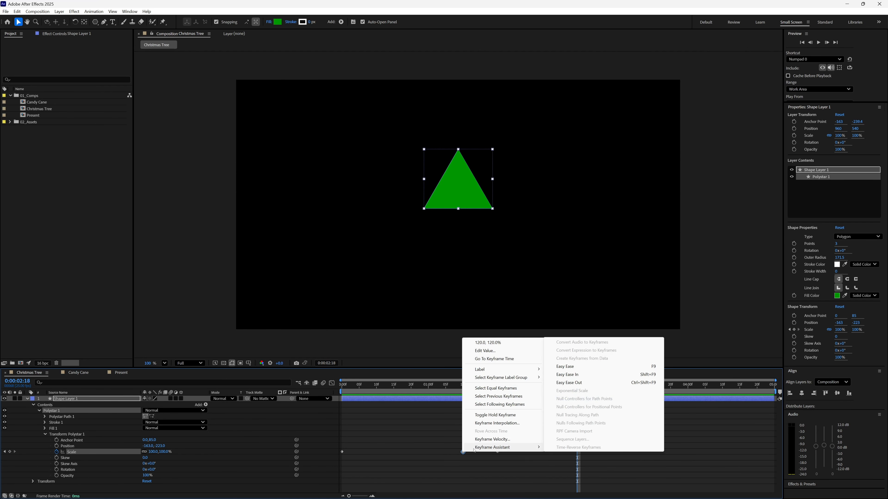
{"action": "left_click", "coordinate": [611, 367]}
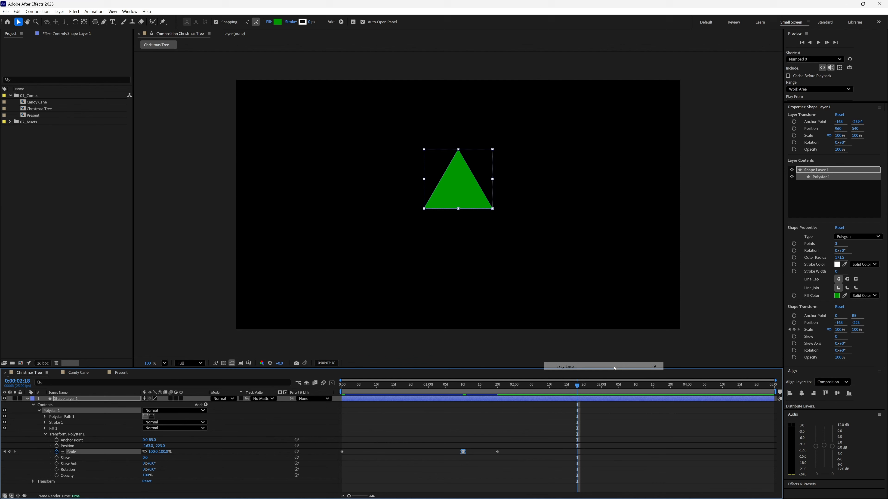
{"action": "right_click", "coordinate": [498, 452]}
{"action": "mouse_move", "coordinate": [538, 447]}
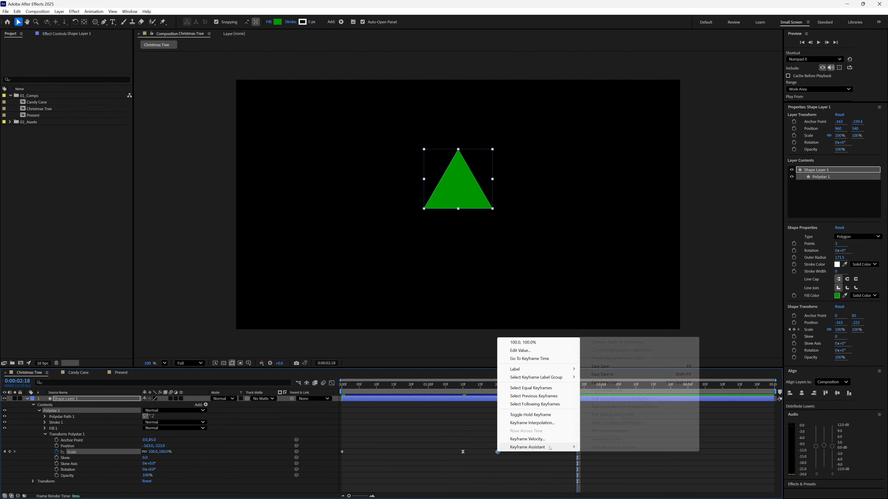
{"action": "left_click", "coordinate": [632, 374]}
Apply Easy Ease Out to the first Scale keyframe at the start of the composition.
{"action": "left_click", "coordinate": [342, 452]}
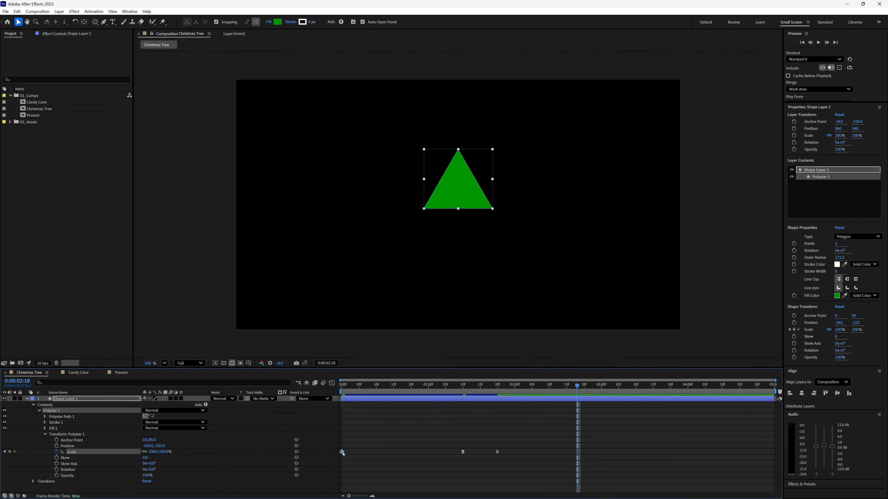
{"action": "right_click", "coordinate": [342, 451]}
{"action": "mouse_move", "coordinate": [362, 448]}
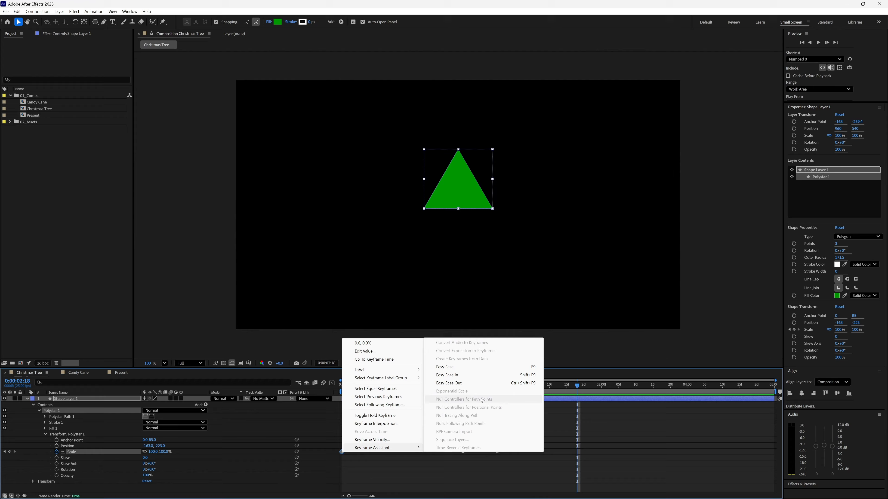
{"action": "left_click", "coordinate": [476, 384]}
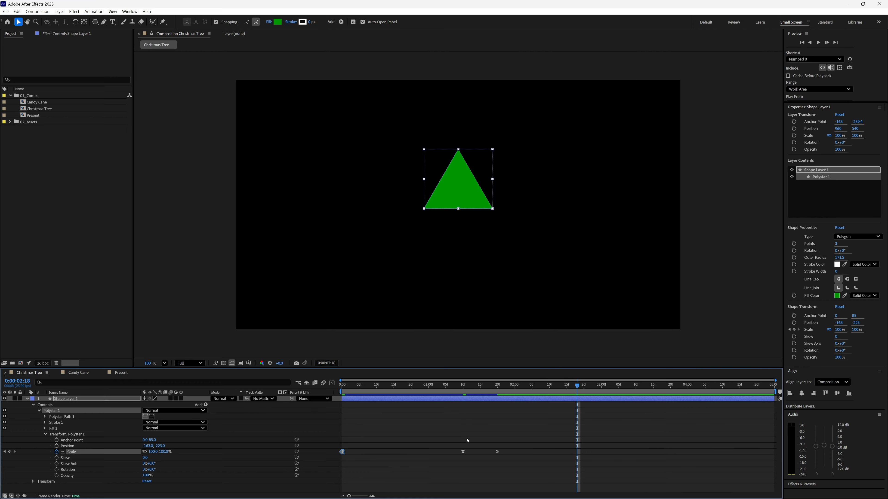
Lengthen the 120% keyframe's ease influence on both sides in the speed graph, preview the motion and return to the keyframe view.
{"action": "left_click", "coordinate": [463, 452]}
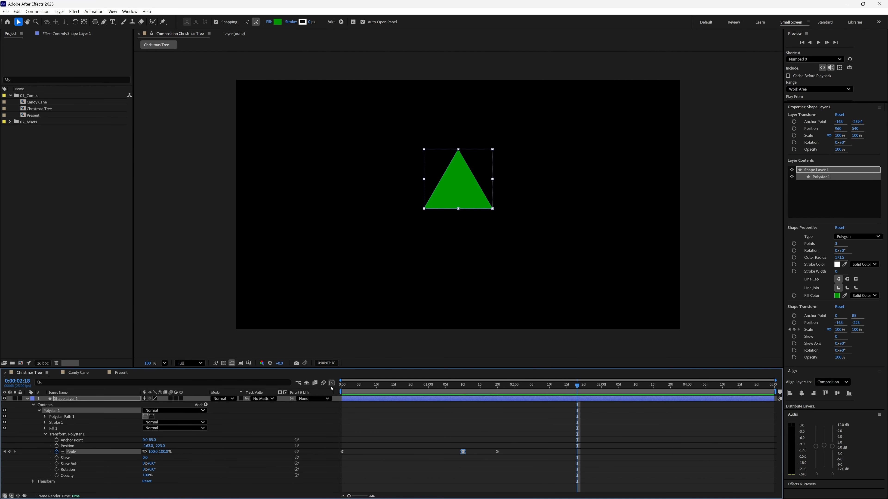
{"action": "left_click", "coordinate": [332, 383]}
{"action": "left_click_drag", "start_coordinate": [443, 449], "coordinate": [412, 450]}
{"action": "left_click_drag", "start_coordinate": [470, 460], "coordinate": [486, 462]}
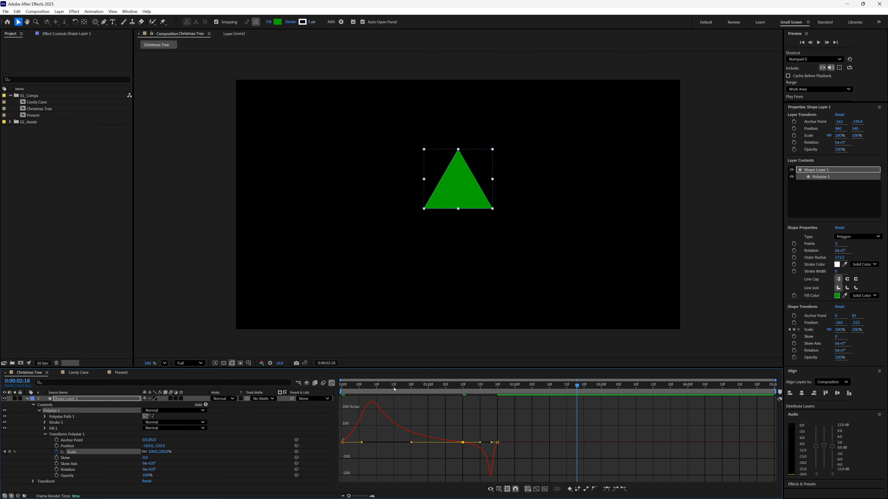
{"action": "key", "text": "space"}
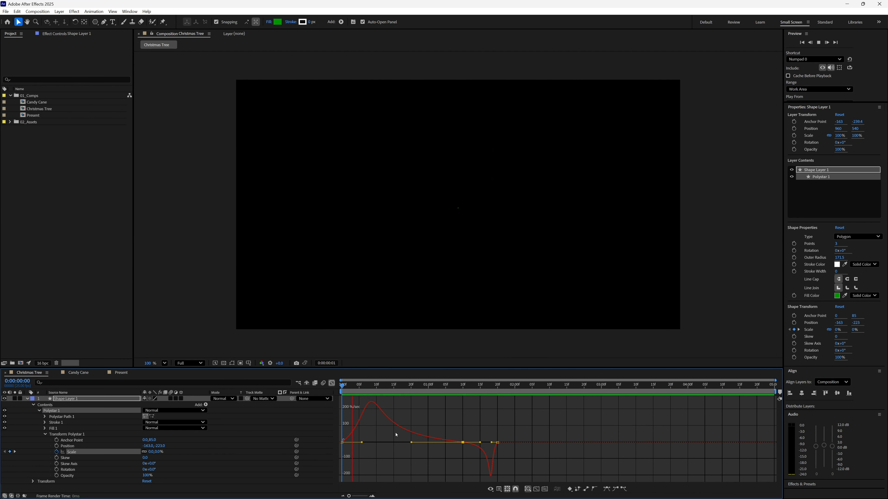
{"action": "key", "text": "space"}
{"action": "left_click", "coordinate": [333, 383]}
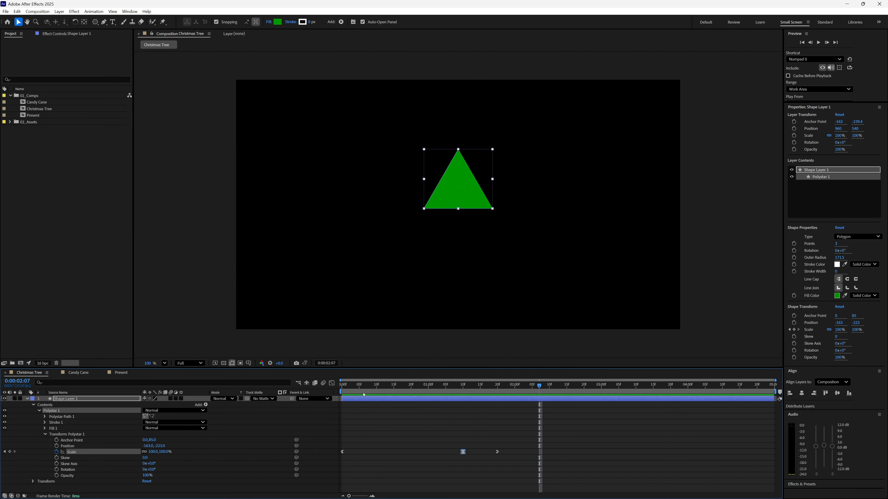
Compress the three Scale keyframes proportionally so the last falls at about 0:00:00:24, and preview the faster animation.
{"action": "left_click_drag", "start_coordinate": [428, 429], "coordinate": [421, 451]}
{"action": "left_click", "coordinate": [420, 448]}
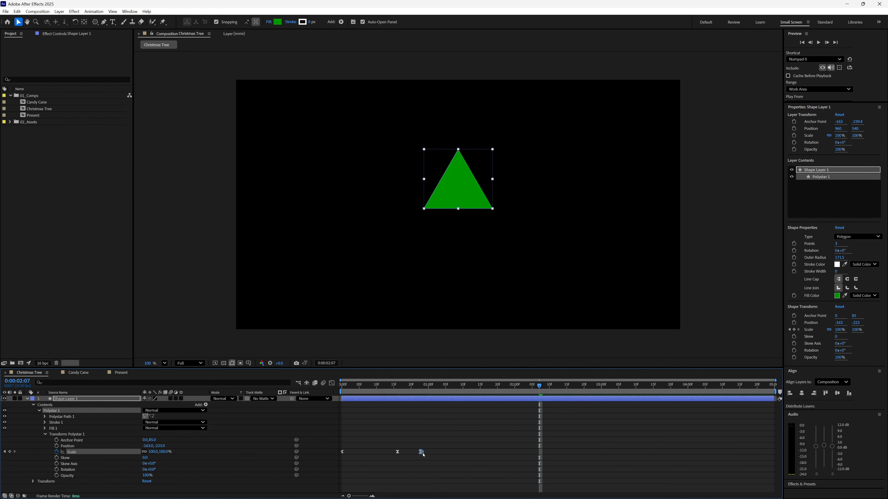
{"action": "left_click_drag", "start_coordinate": [413, 390], "coordinate": [427, 390]}
{"action": "mouse_move", "coordinate": [439, 445]}
{"action": "left_mouse_down"}
{"action": "mouse_move", "coordinate": [391, 456]}
{"action": "mouse_move", "coordinate": [425, 452]}
{"action": "left_mouse_up"}
{"action": "key", "text": "space"}
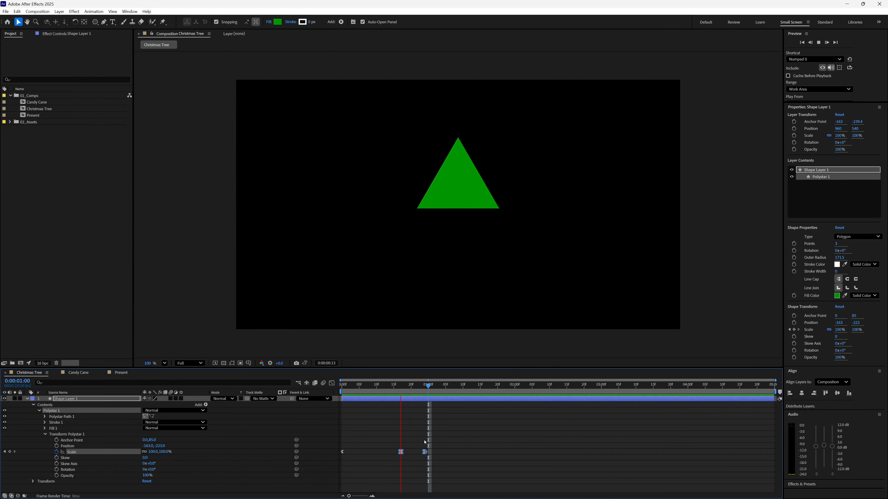
{"action": "key", "text": "space"}
Tighten the Scale keyframes further, with the 120% one at about 0:00:00:10 and the last at about 0:00:00:14, and preview the timing.
{"action": "key", "text": "space"}
{"action": "key", "text": "space"}
{"action": "left_click_drag", "start_coordinate": [426, 455], "coordinate": [392, 454]}
{"action": "key", "text": "space"}
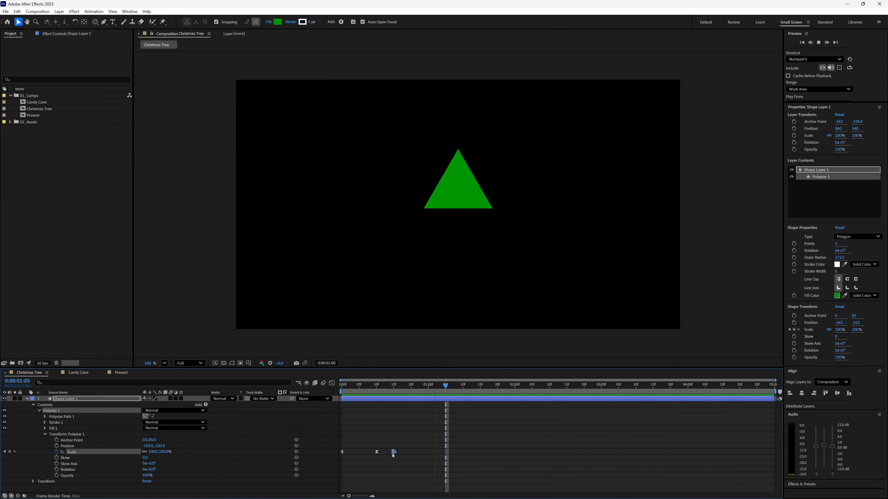
{"action": "key", "text": "space"}
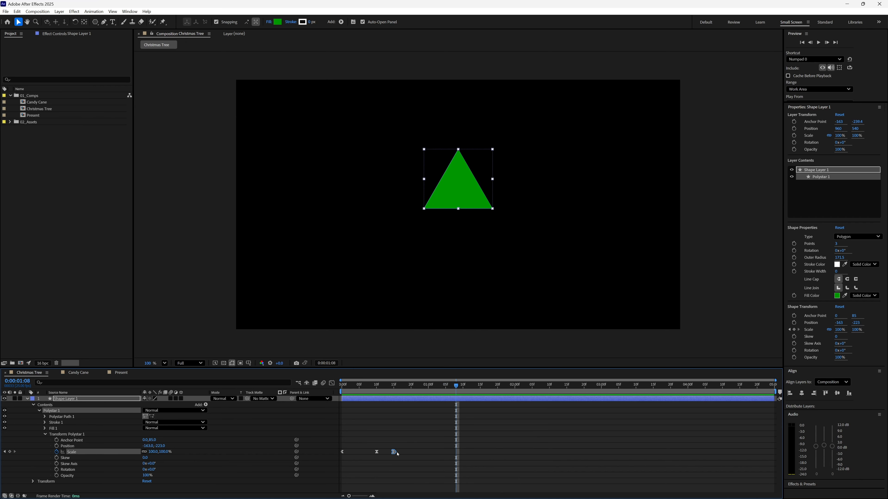
{"action": "left_click_drag", "start_coordinate": [392, 455], "coordinate": [391, 458]}
{"action": "key", "text": "space"}
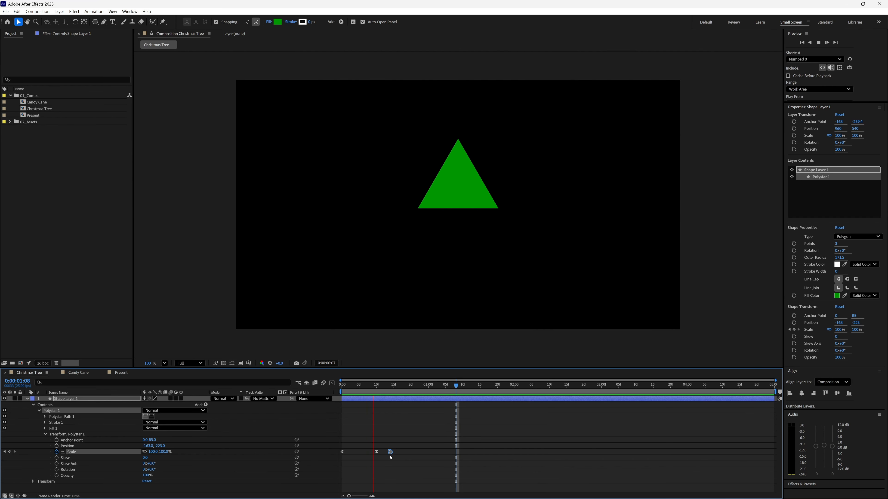
{"action": "key", "text": "space"}
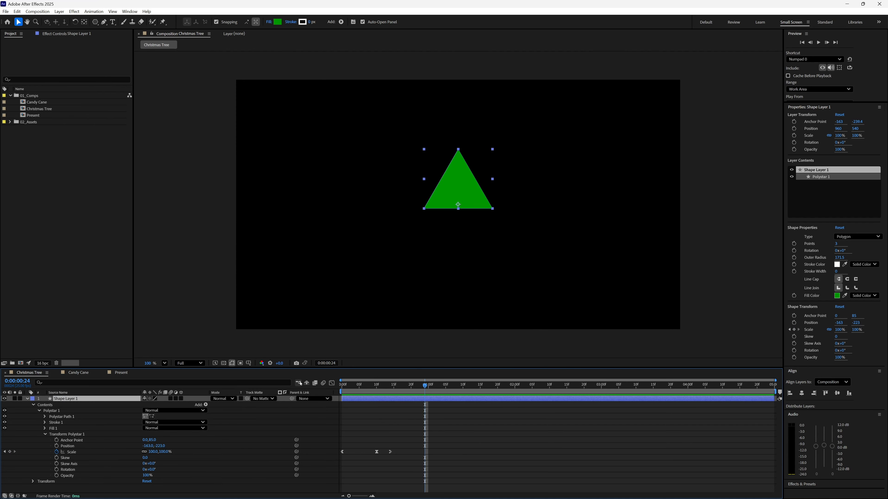
Move the triangle layer straight down to position 960, 780 and duplicate it.
{"action": "key", "text": "v"}
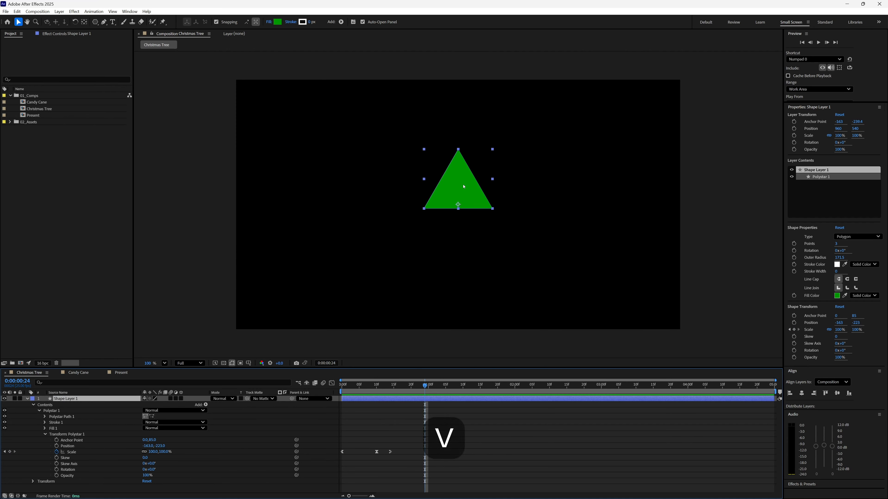
{"action": "left_click_drag", "start_coordinate": [464, 187], "coordinate": [469, 247]}
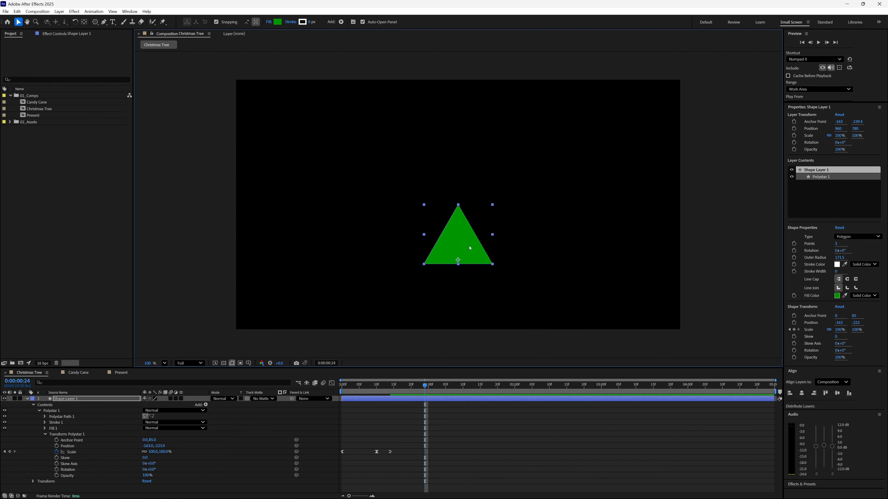
{"action": "key", "text": "ctrl+d"}
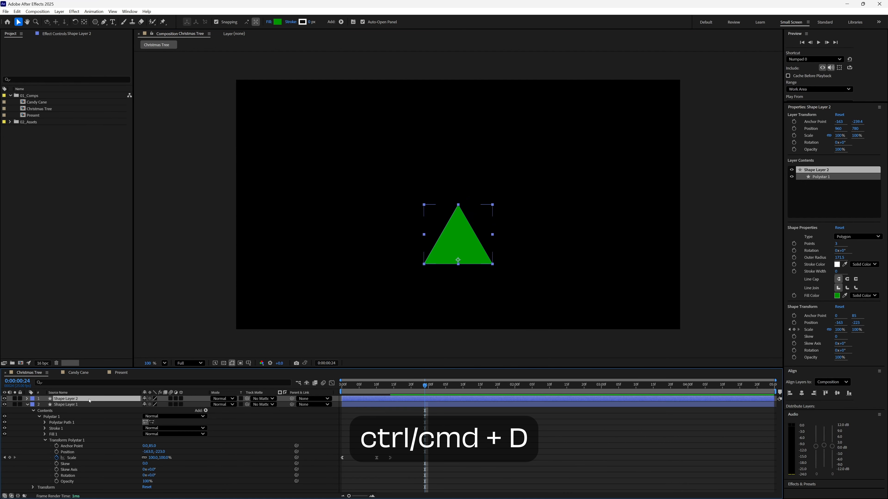
Move the duplicated triangle straight up to position 960, 645 and scale it to 80%.
{"action": "left_click_drag", "start_coordinate": [468, 252], "coordinate": [468, 222]}
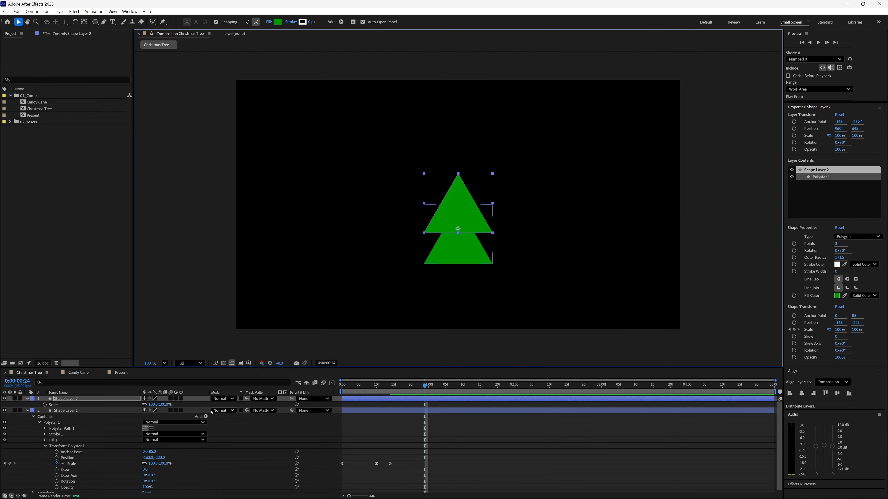
{"action": "key", "text": "s"}
{"action": "left_click", "coordinate": [152, 404]}
{"action": "key", "text": "shift+Down"}
{"action": "key", "text": "shift+Down"}
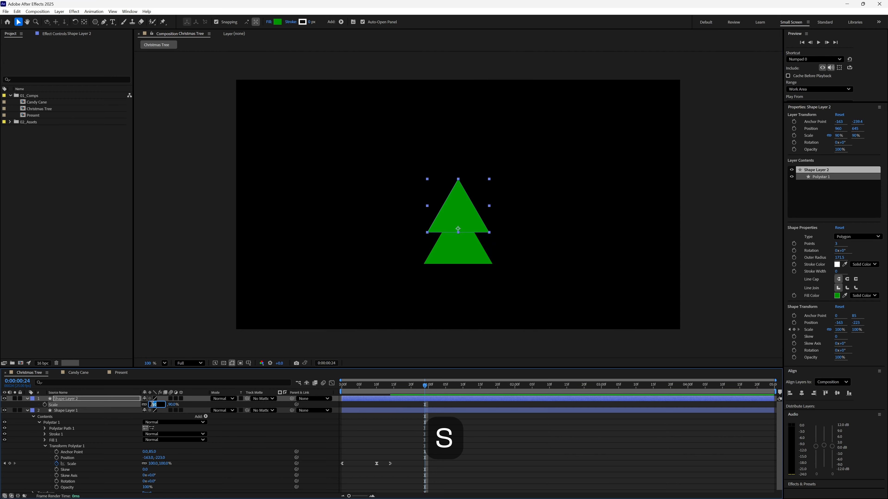
{"action": "key", "text": "Return"}
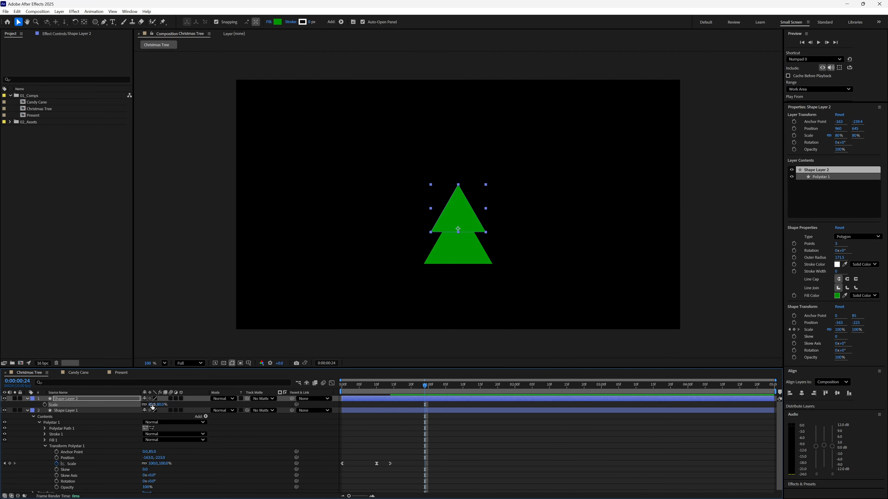
Duplicate the 80% triangle, move the copy straight up to position 960, 540 and scale it to 50%.
{"action": "key", "text": "ctrl+d"}
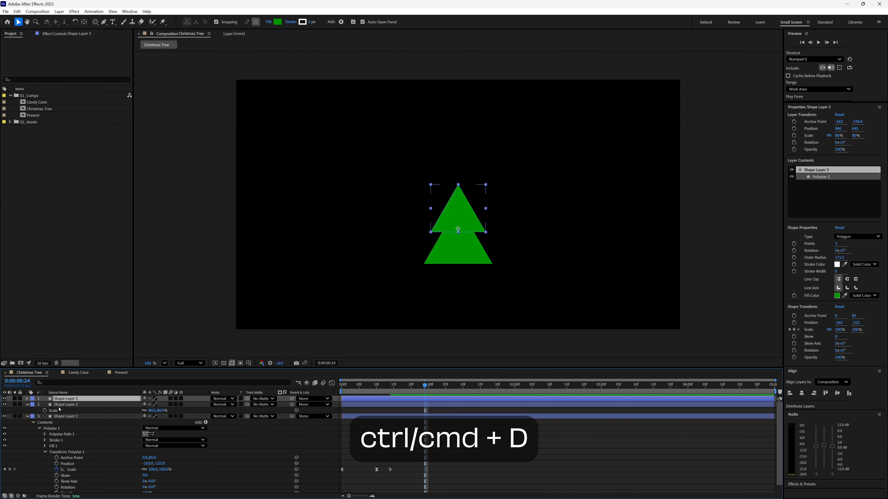
{"action": "left_click_drag", "start_coordinate": [478, 224], "coordinate": [477, 197]}
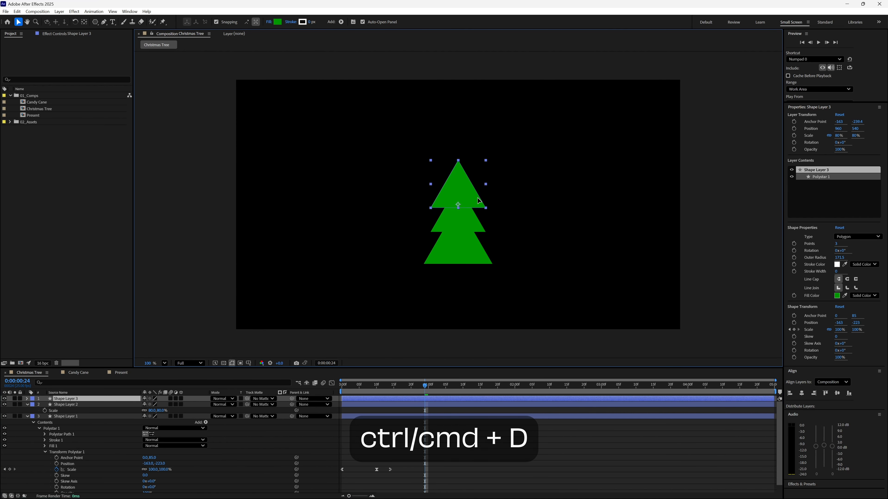
{"action": "key", "text": "s"}
{"action": "left_click", "coordinate": [154, 405]}
{"action": "type", "text": "60"}
{"action": "key", "text": "Return"}
{"action": "type", "text": "50"}
{"action": "key", "text": "Return"}
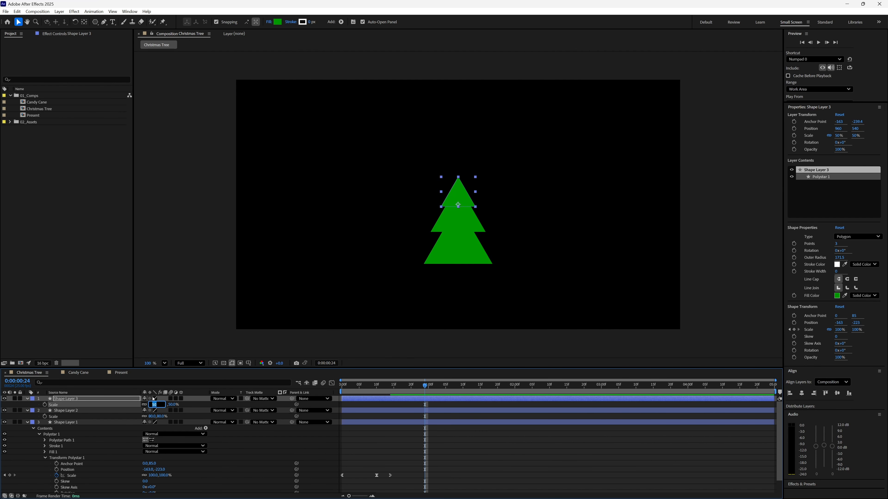
{"action": "key", "text": "Return"}
Nudge the top triangle up to position 960, 507 and preview the three-tier tree animation.
{"action": "key", "text": "shift+Up"}
{"action": "key", "text": "shift+Up"}
{"action": "key", "text": "shift+Up"}
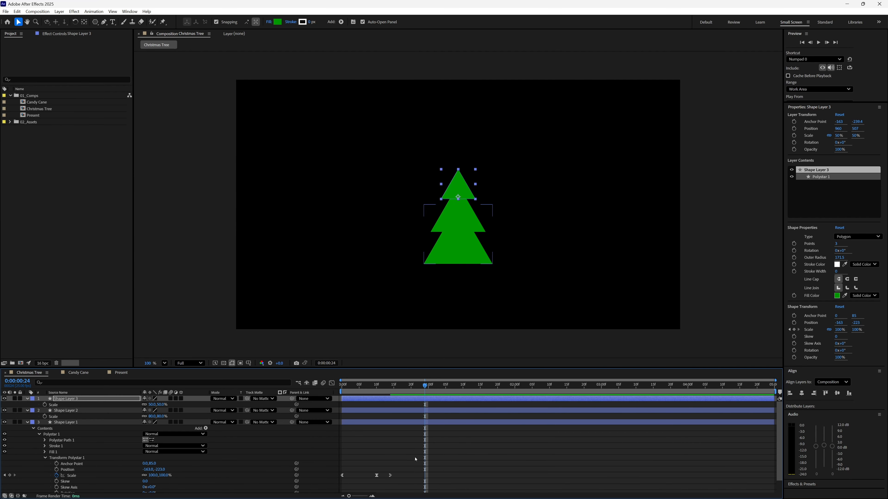
{"action": "left_click", "coordinate": [418, 448]}
{"action": "key", "text": "KP_0"}
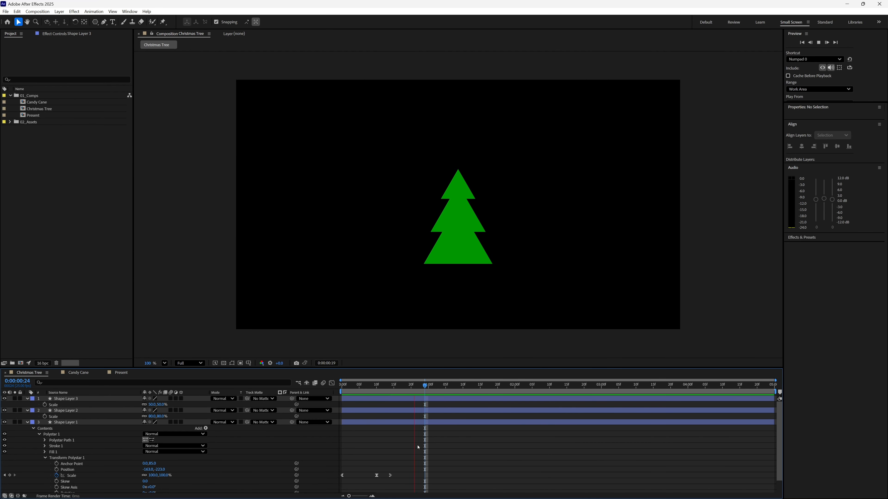
Return to the first frame and collapse the properties of all three shape layers.
{"action": "left_click", "coordinate": [374, 391]}
{"action": "left_click_drag", "start_coordinate": [373, 391], "coordinate": [342, 391]}
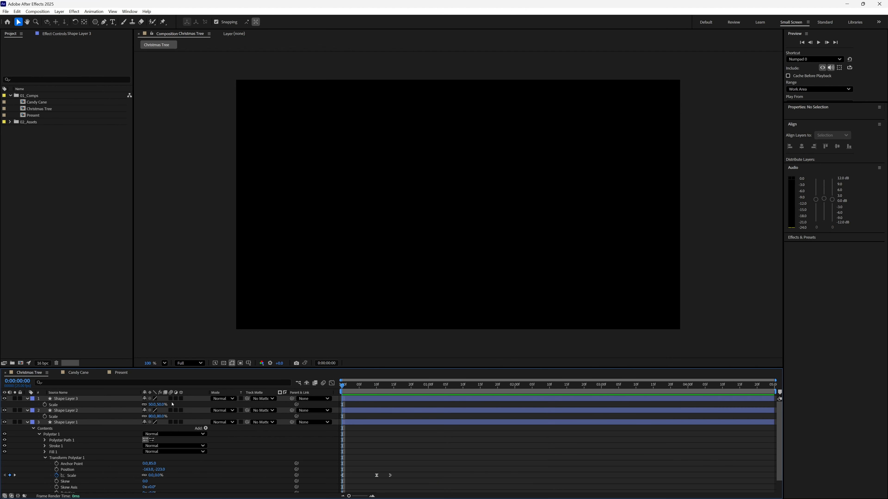
{"action": "key", "text": "u"}
{"action": "key", "text": "u"}
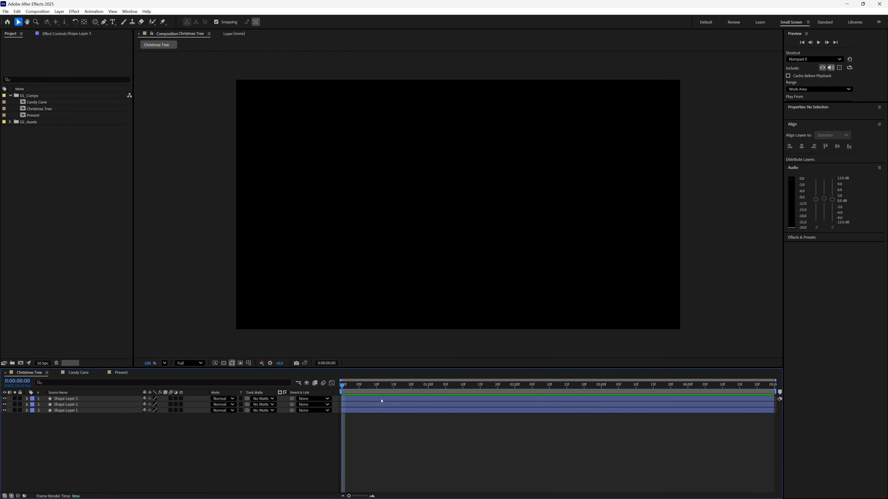
Stagger the three triangle layers from bottom to top, each starting two frames after the one below, and preview the sequence.
{"action": "left_click", "coordinate": [349, 413]}
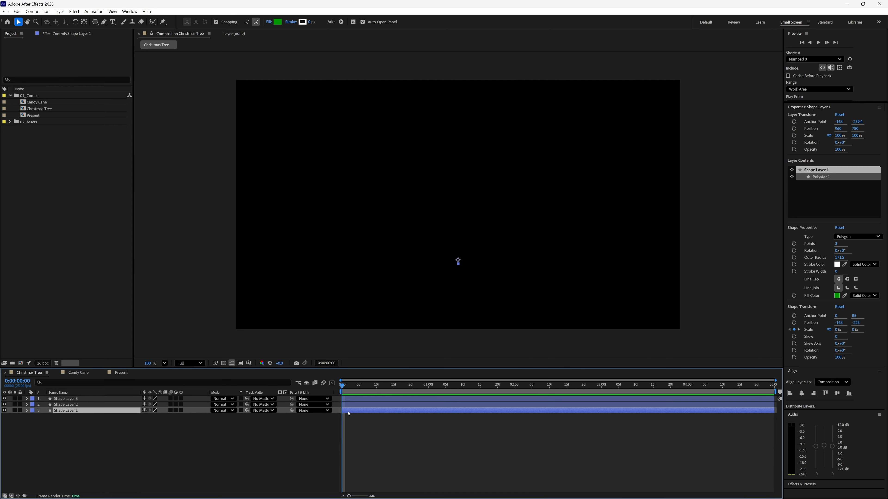
{"action": "left_click", "coordinate": [354, 399], "text": "shift"}
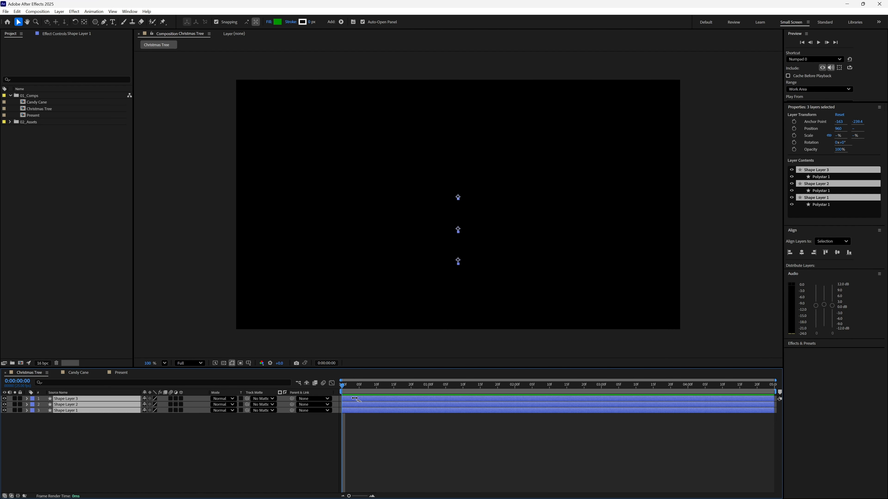
{"action": "left_click_drag", "start_coordinate": [355, 399], "coordinate": [363, 402]}
{"action": "key", "text": "Page_Down"}
{"action": "key", "text": "Page_Down"}
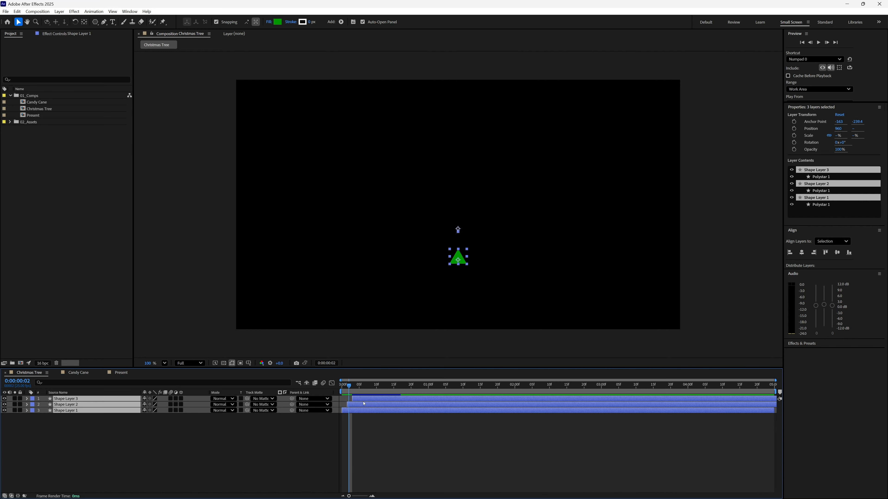
{"action": "left_click_drag", "start_coordinate": [367, 399], "coordinate": [369, 401]}
{"action": "key", "text": "space"}
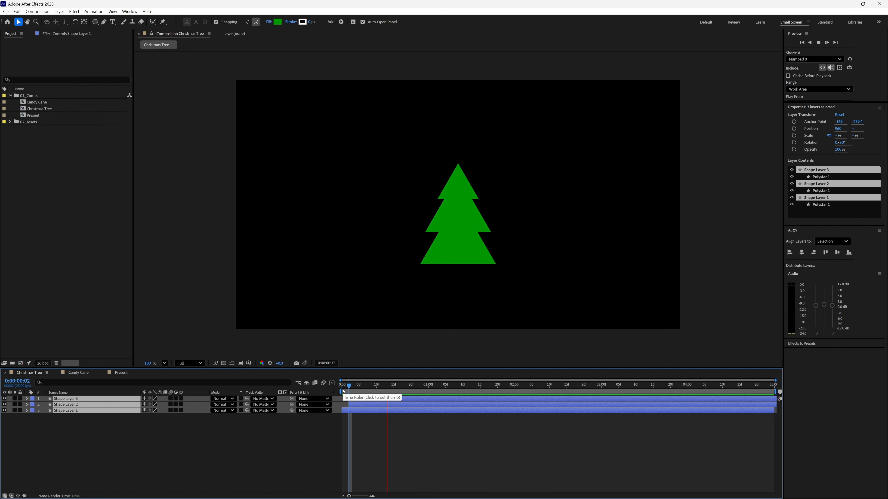
Examine the opening frames around 0:00:00:05 up close, frame by frame, to check when the top triangle appears.
{"action": "left_click_drag", "start_coordinate": [344, 391], "coordinate": [358, 388]}
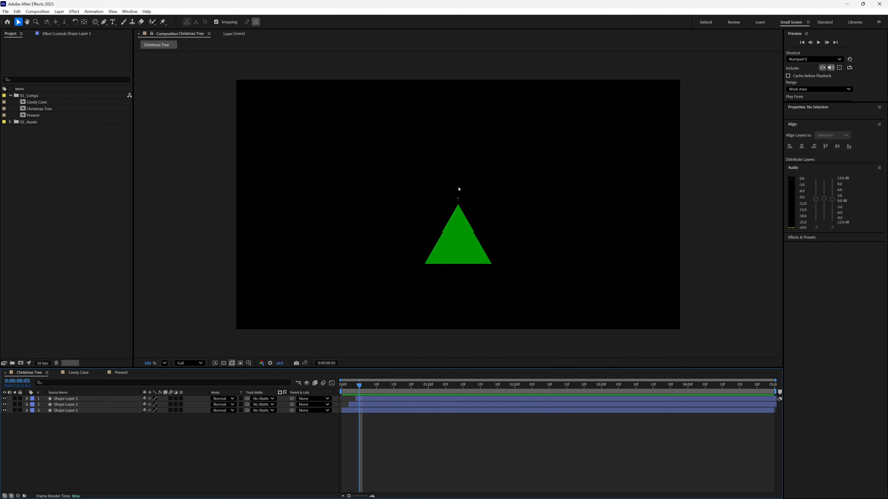
{"action": "key", "text": "period"}
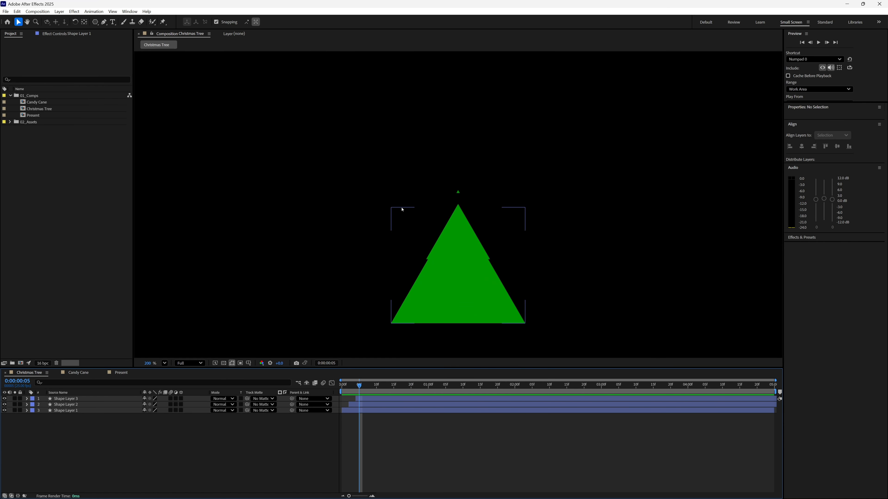
{"action": "key", "text": "Page_Up"}
{"action": "key", "text": "Page_Up"}
{"action": "key", "text": "Page_Up"}
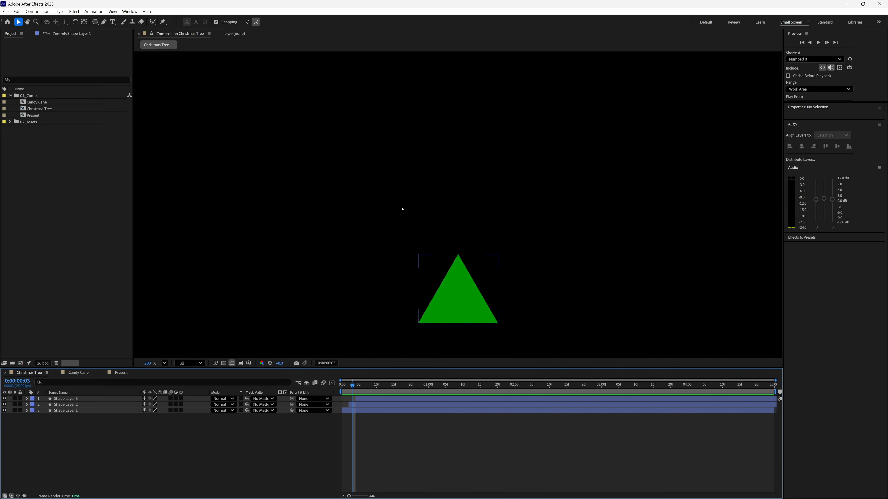
{"action": "key", "text": "Page_Down"}
{"action": "key", "text": "Page_Down"}
{"action": "key", "text": "Page_Down"}
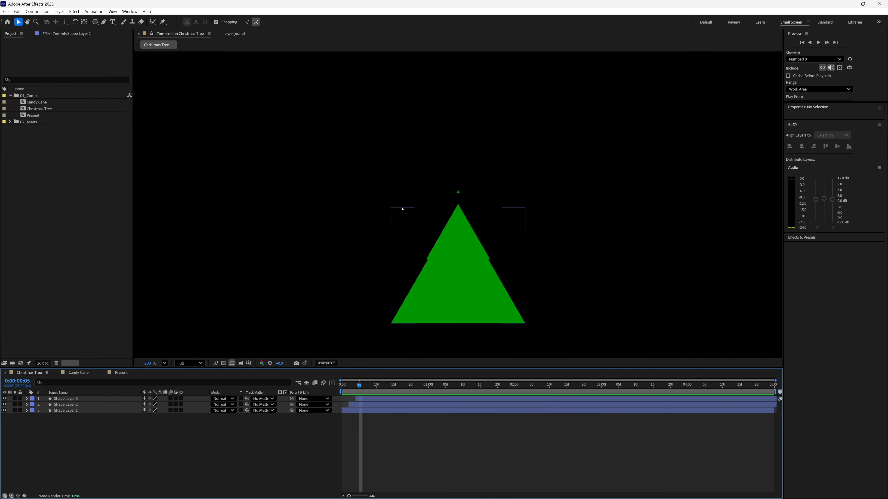
Delay the top triangle layer by one frame to start at 0:00:00:05 and preview the result.
{"action": "key", "text": "ctrl+z"}
{"action": "key", "text": "Page_Up"}
{"action": "key", "text": "Page_Down"}
{"action": "key", "text": "Page_Down"}
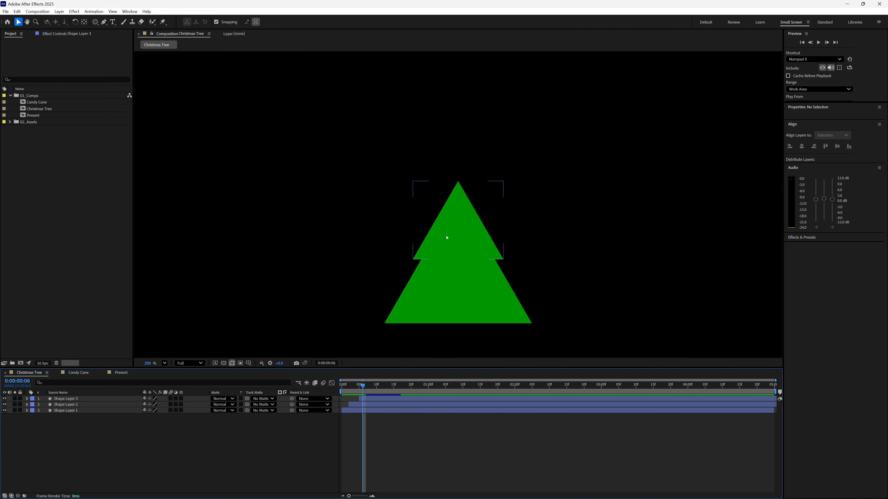
{"action": "key", "text": "Page_Down"}
{"action": "key", "text": "Page_Down"}
{"action": "key", "text": "space"}
{"action": "key", "text": "comma"}
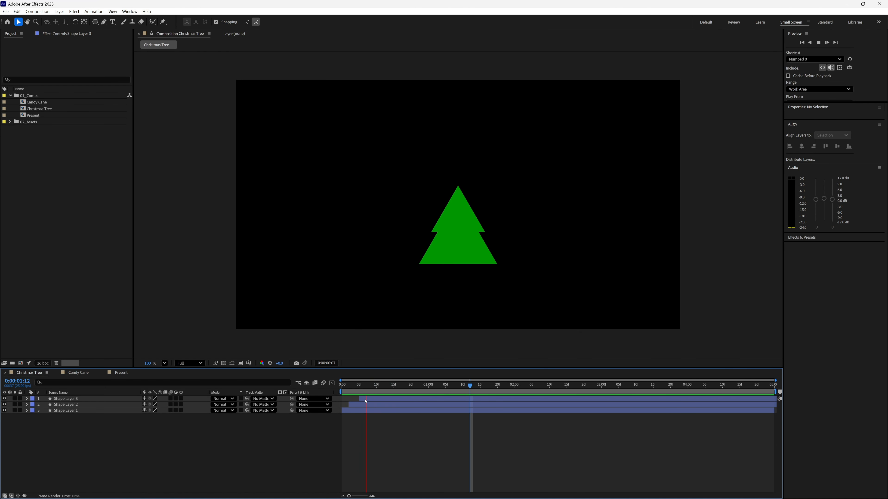
{"action": "key", "text": "space"}
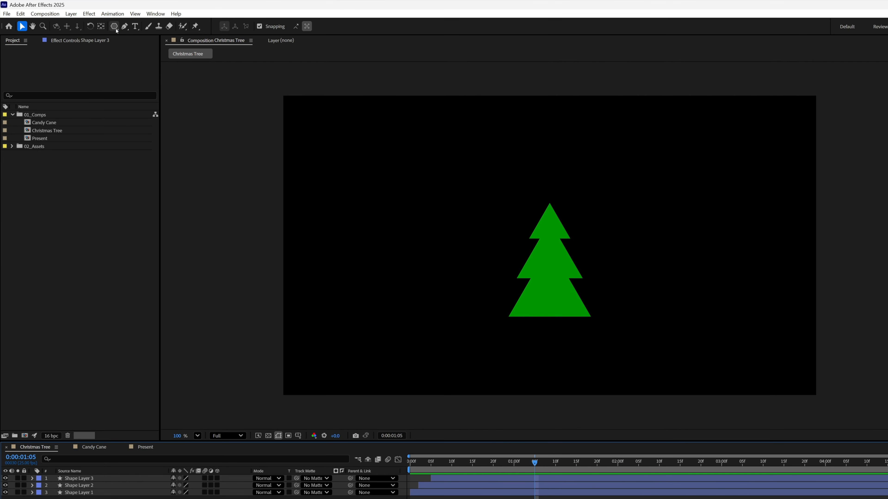
Draw a narrow rectangle about 31 by 383 px down the tree's middle for the trunk and centre it horizontally in the composition.
{"action": "left_click", "coordinate": [115, 30]}
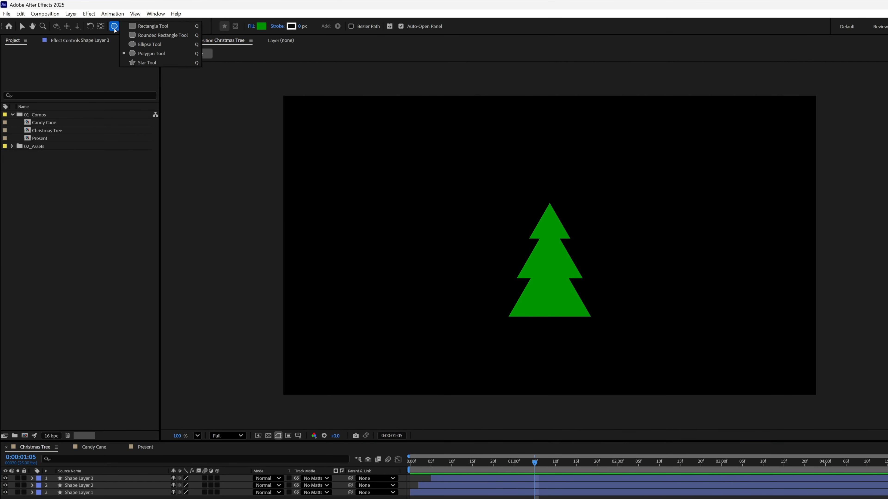
{"action": "left_click", "coordinate": [149, 27]}
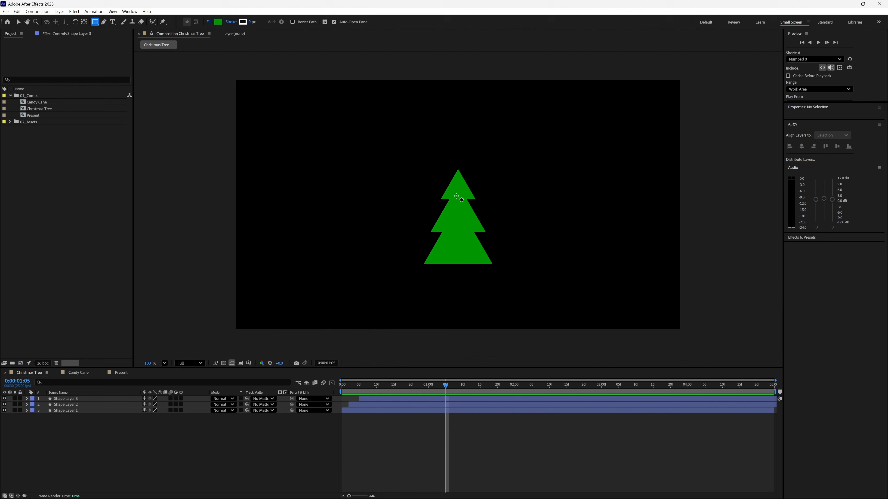
{"action": "left_click_drag", "start_coordinate": [457, 196], "coordinate": [459, 212]}
{"action": "mouse_move", "coordinate": [459, 261]}
{"action": "left_mouse_down"}
{"action": "mouse_move", "coordinate": [464, 291]}
{"action": "mouse_move", "coordinate": [458, 284]}
{"action": "left_mouse_up"}
{"action": "key", "text": "v"}
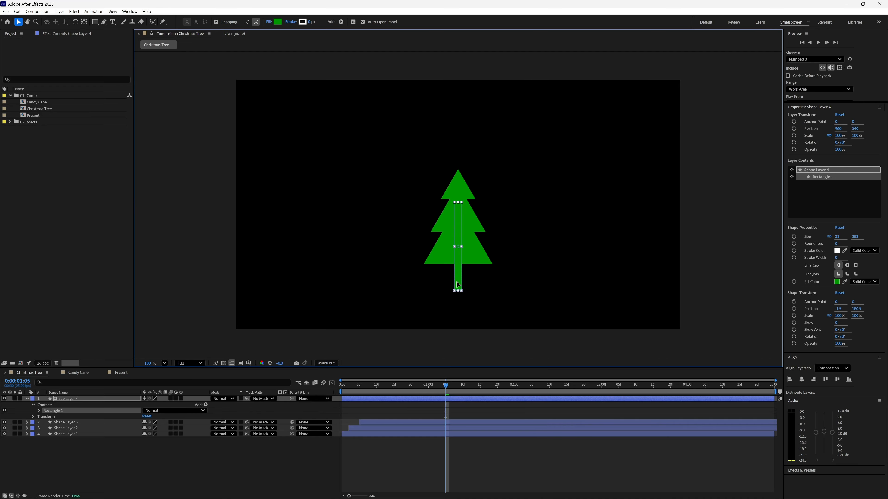
{"action": "left_click", "coordinate": [802, 380]}
{"action": "left_click", "coordinate": [802, 380]}
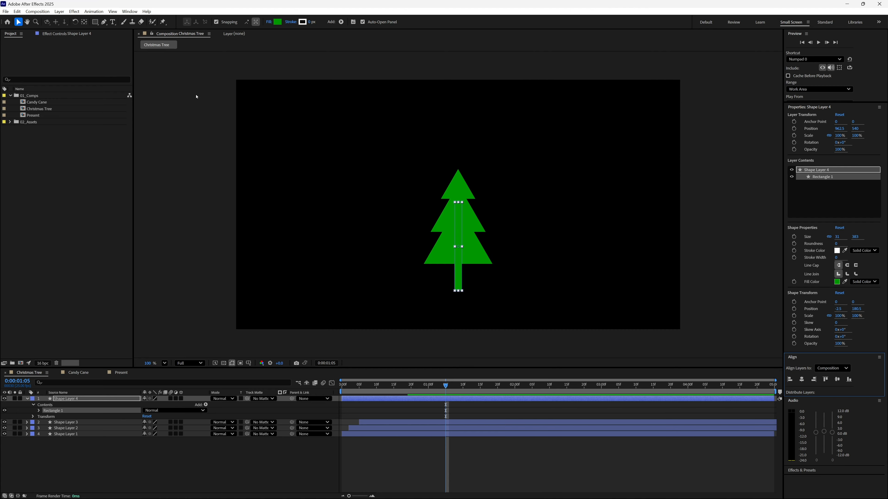
Change the trunk rectangle's fill colour to dark brown 4A2C00.
{"action": "left_click", "coordinate": [277, 22]}
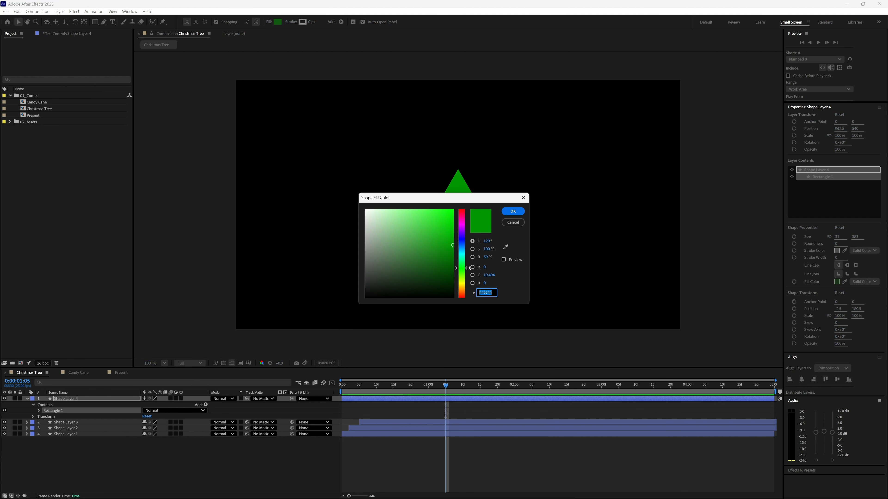
{"action": "mouse_move", "coordinate": [463, 271]}
{"action": "left_mouse_down"}
{"action": "mouse_move", "coordinate": [463, 289]}
{"action": "mouse_move", "coordinate": [453, 271]}
{"action": "left_mouse_up"}
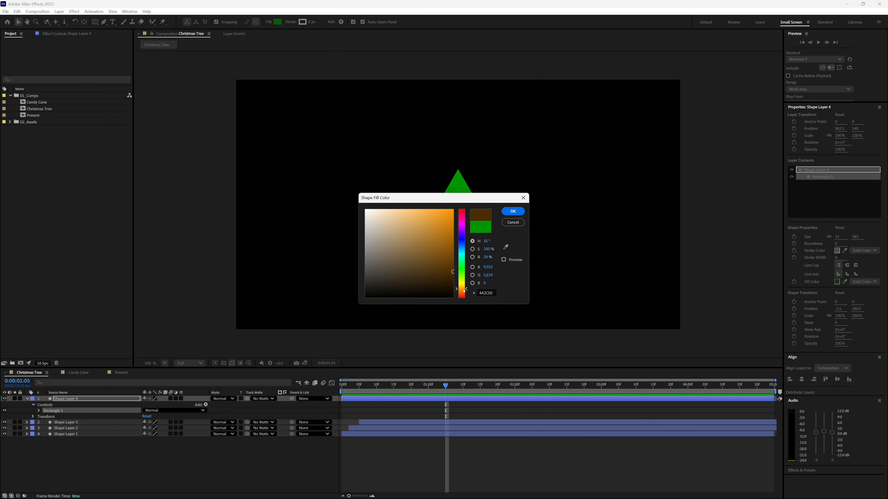
{"action": "left_click", "coordinate": [513, 210]}
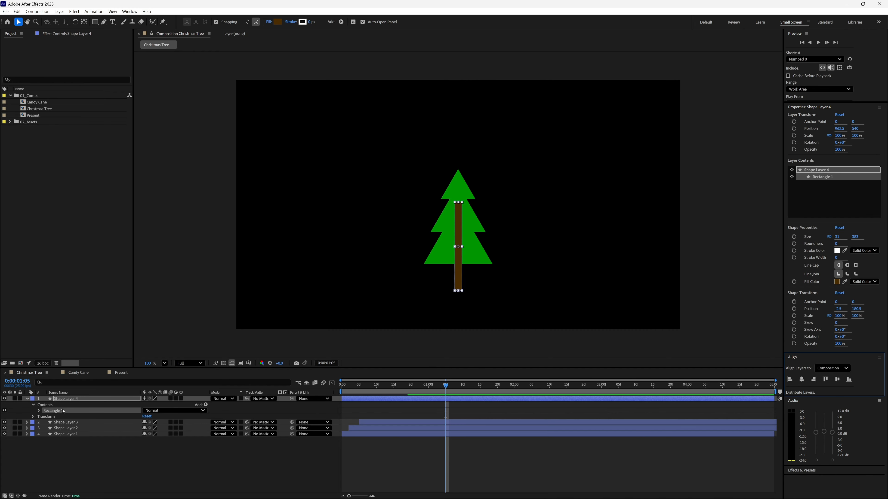
Rename the rectangle layer as Trunk and place it beneath the three triangle layers.
{"action": "type", "text": "Trunk"}
{"action": "key", "text": "Return"}
{"action": "left_click_drag", "start_coordinate": [86, 399], "coordinate": [86, 461]}
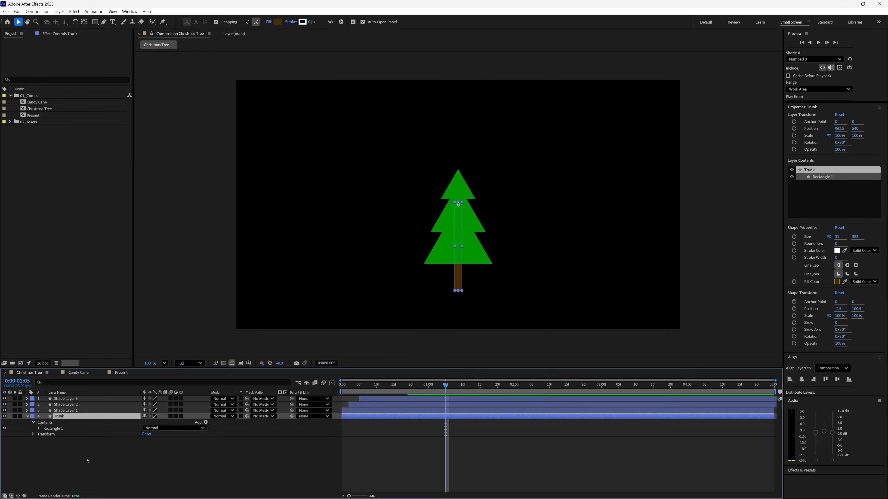
{"action": "left_click", "coordinate": [378, 476]}
Move the Trunk layer's anchor point to the centre of its bottom edge.
{"action": "left_click", "coordinate": [65, 423]}
{"action": "key", "text": "y"}
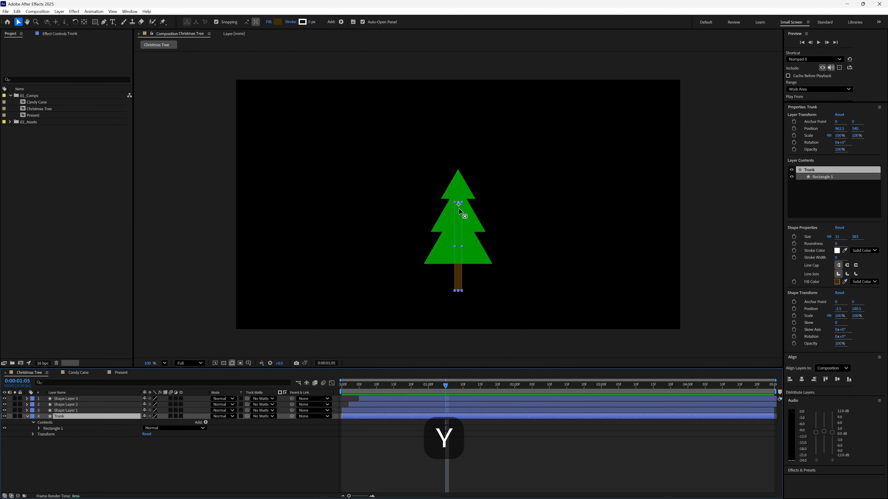
{"action": "left_click_drag", "start_coordinate": [459, 210], "coordinate": [458, 293]}
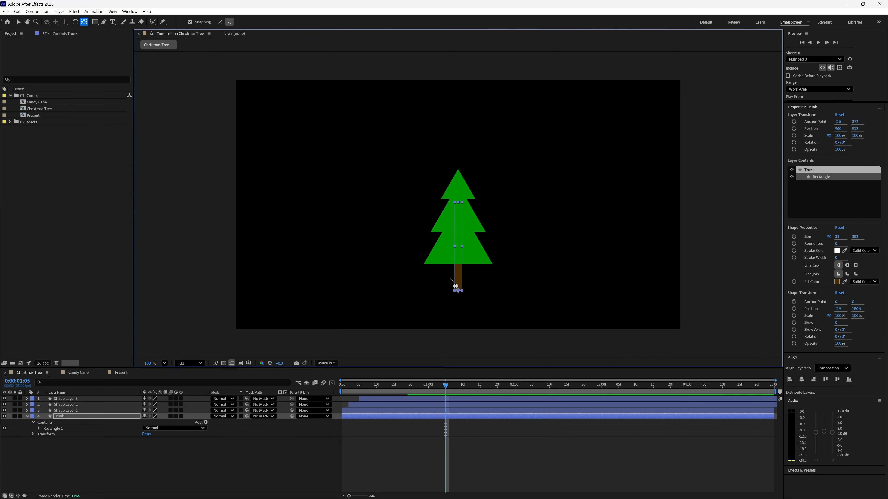
Keyframe the Trunk's Scale at the first frame with unlinked proportions, at 100% horizontally and 0% vertically.
{"action": "key", "text": "s"}
{"action": "left_click_drag", "start_coordinate": [366, 386], "coordinate": [340, 385]}
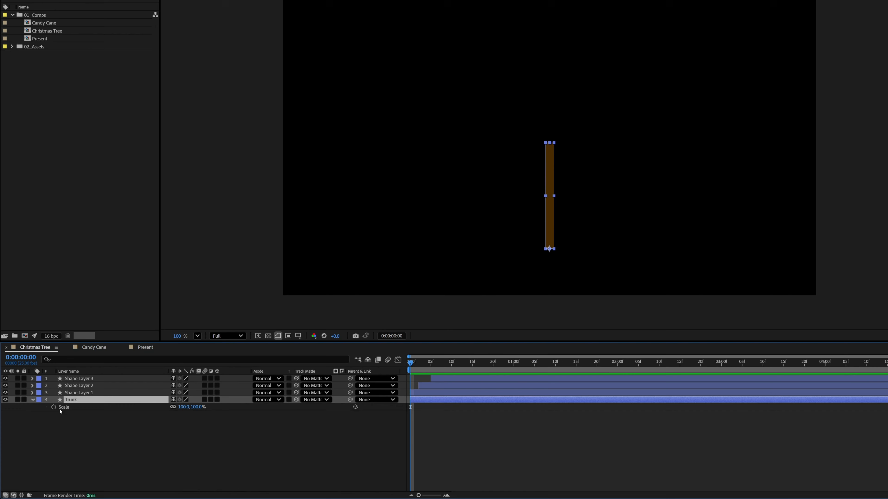
{"action": "left_click", "coordinate": [54, 407]}
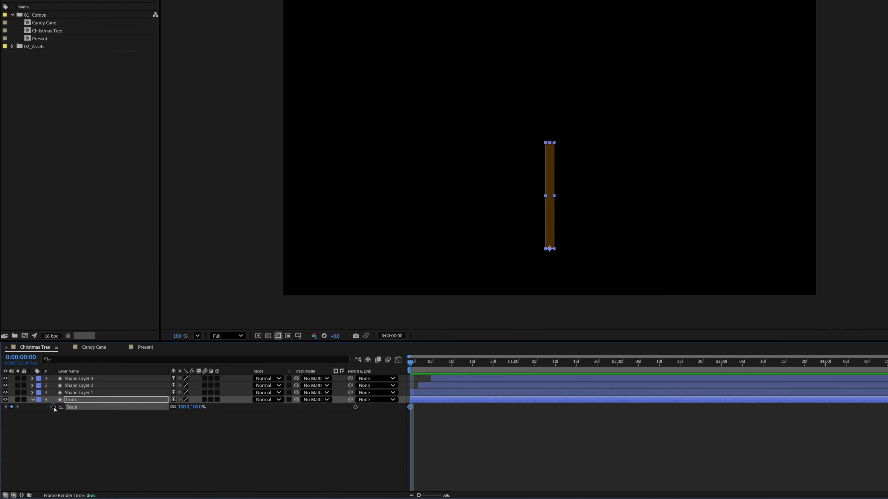
{"action": "left_click", "coordinate": [172, 407]}
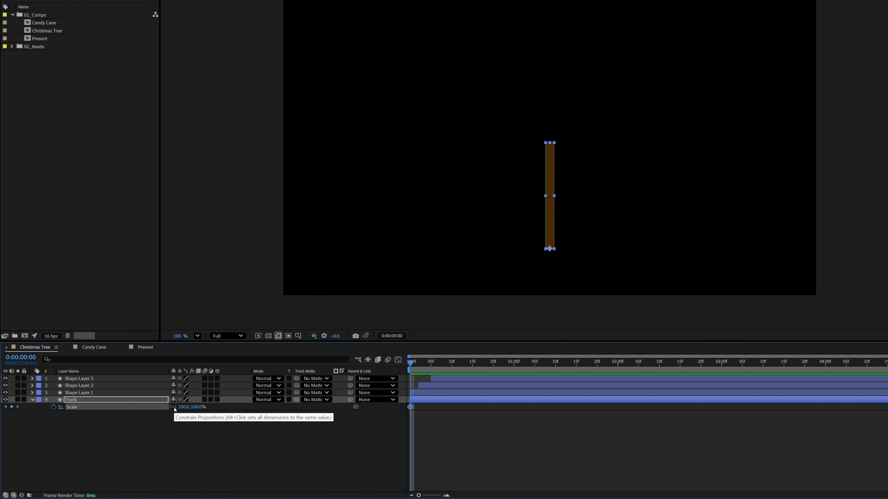
{"action": "left_click_drag", "start_coordinate": [198, 407], "coordinate": [194, 408]}
Add a Trunk Scale keyframe at frame 4 with the vertical scale set to 100%.
{"action": "key", "text": "space"}
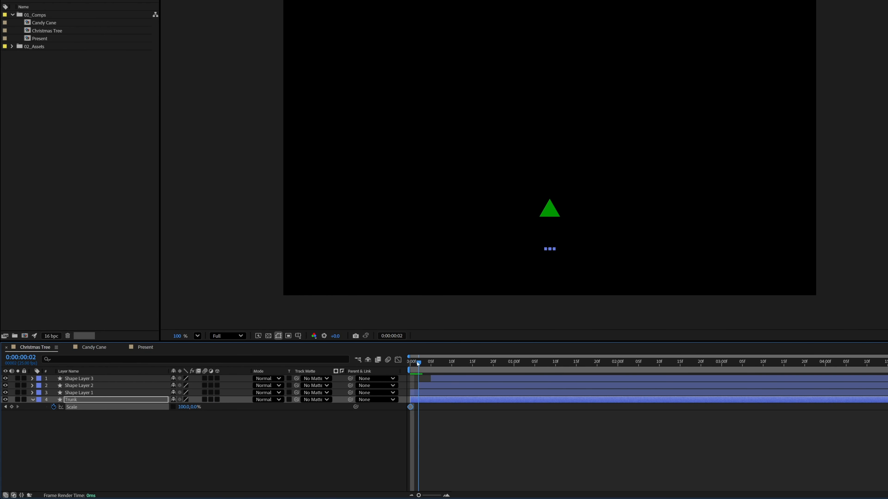
{"action": "left_click", "coordinate": [192, 408]}
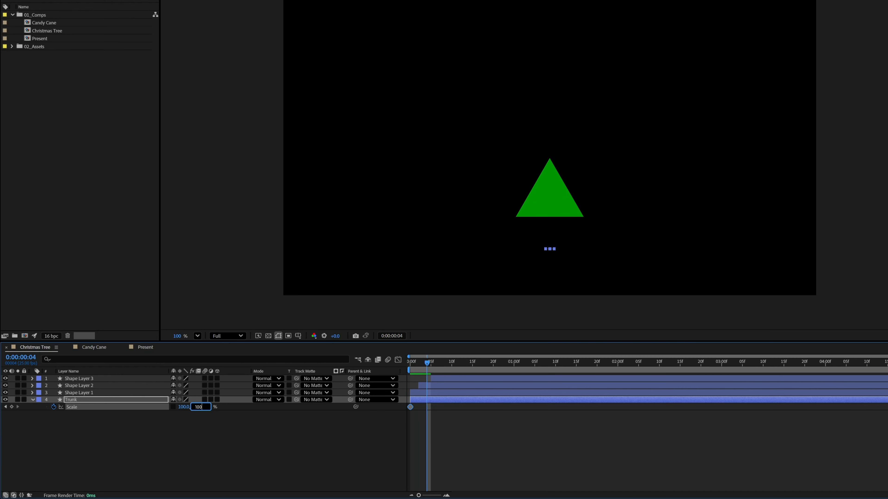
{"action": "key", "text": "Return"}
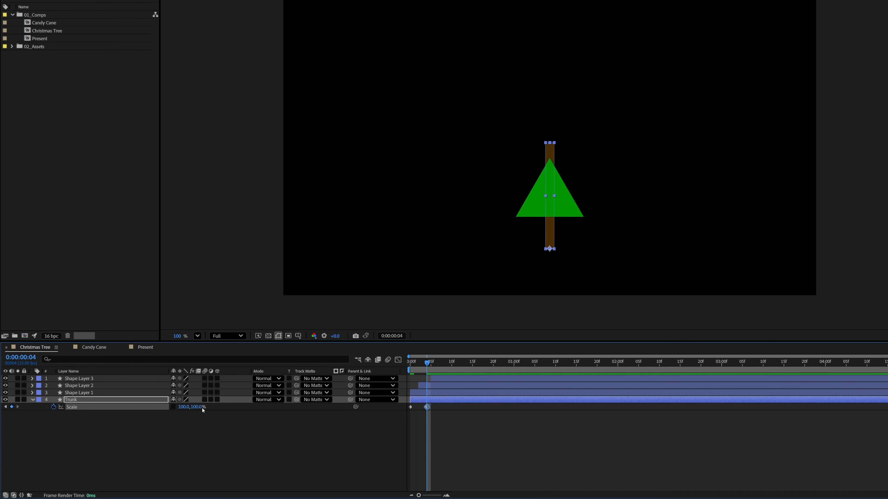
Apply Easy Ease In to the Trunk's last Scale keyframe and Easy Ease Out to its first.
{"action": "right_click", "coordinate": [427, 407]}
{"action": "mouse_move", "coordinate": [455, 403]}
{"action": "left_click", "coordinate": [560, 315]}
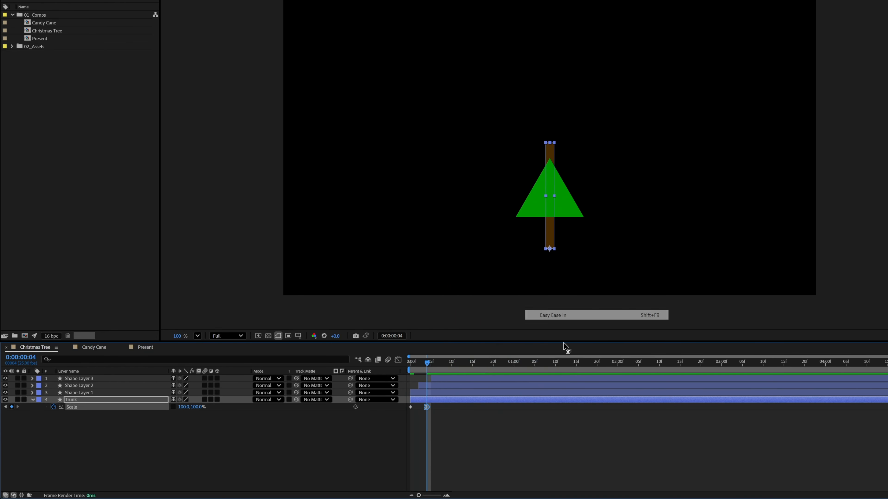
{"action": "right_click", "coordinate": [410, 407]}
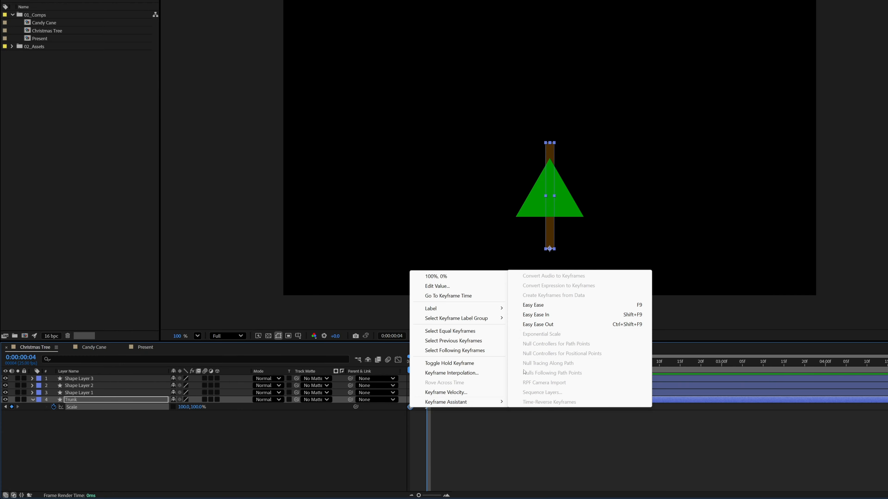
{"action": "left_click", "coordinate": [560, 325]}
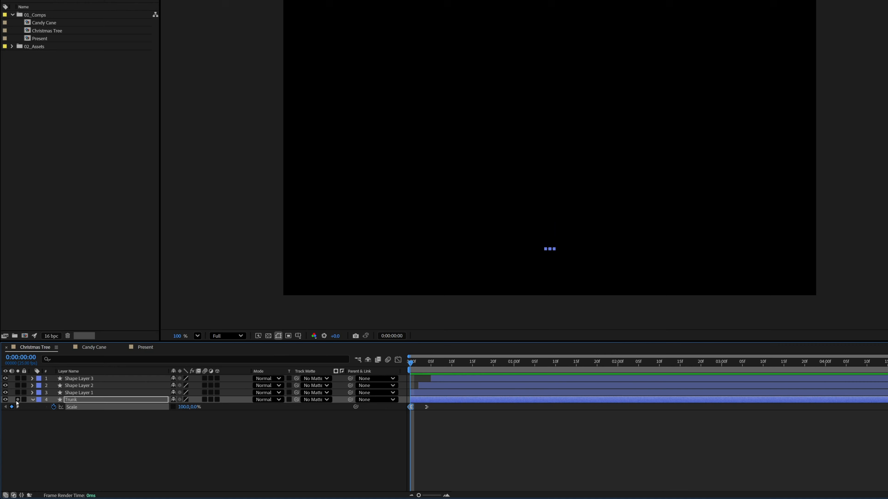
Solo the Trunk layer and preview its growth animation.
{"action": "left_click", "coordinate": [17, 400]}
{"action": "key", "text": "space"}
{"action": "key", "text": "space"}
Reshape the Trunk's Scale speed graph so growth starts slowly and its speed peaks late, and preview it.
{"action": "left_click", "coordinate": [398, 359]}
{"action": "left_click_drag", "start_coordinate": [427, 365], "coordinate": [379, 365]}
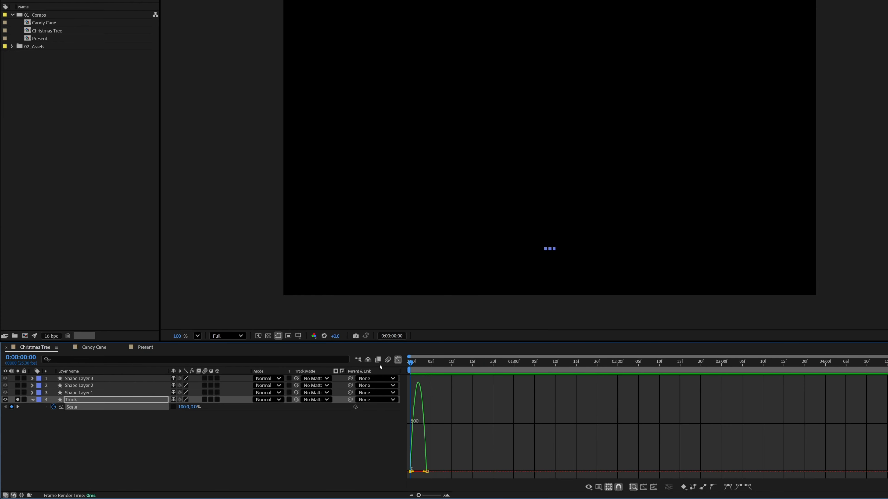
{"action": "key", "text": "equal"}
{"action": "key", "text": "equal"}
{"action": "left_click_drag", "start_coordinate": [421, 472], "coordinate": [436, 476]}
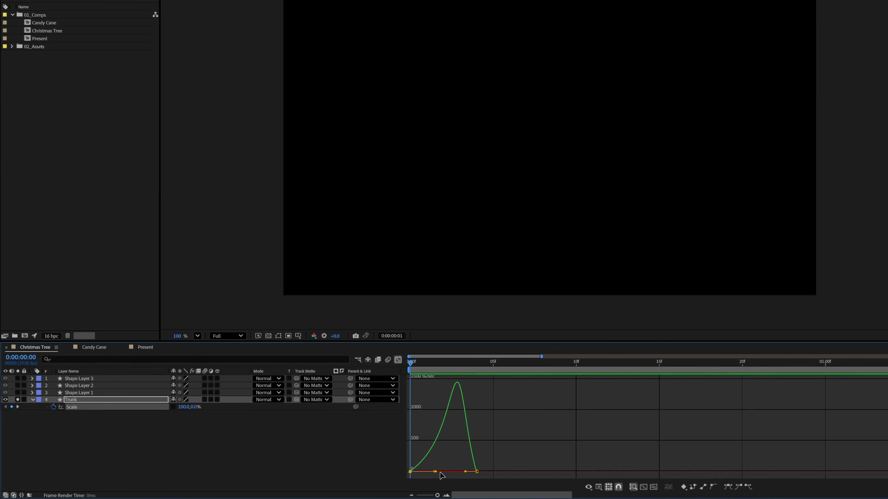
{"action": "key", "text": "space"}
{"action": "left_click", "coordinate": [409, 363]}
{"action": "left_click", "coordinate": [397, 359]}
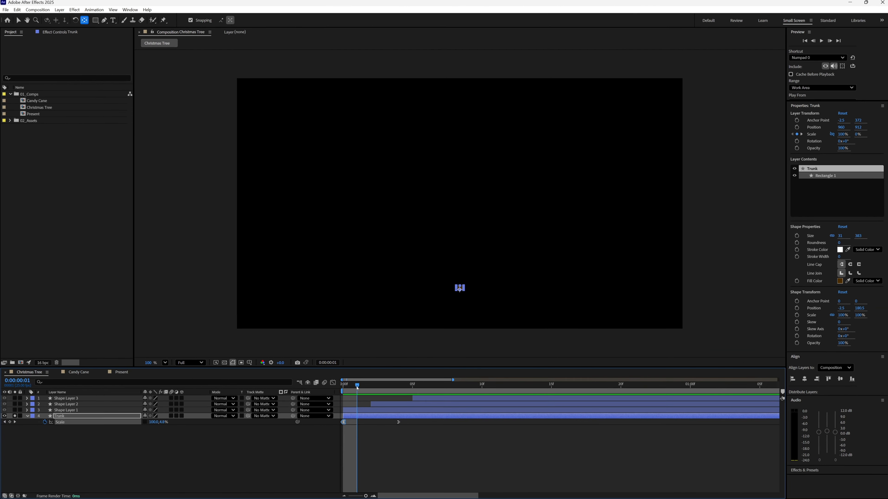
Shift the three triangle layers two frames later in time and turn off the Trunk layer's solo.
{"action": "left_click_drag", "start_coordinate": [357, 388], "coordinate": [419, 408]}
{"action": "left_click", "coordinate": [379, 410]}
{"action": "left_click", "coordinate": [426, 400], "text": "shift"}
{"action": "key", "text": "v"}
{"action": "left_click_drag", "start_coordinate": [375, 389], "coordinate": [440, 394]}
{"action": "left_click", "coordinate": [14, 416]}
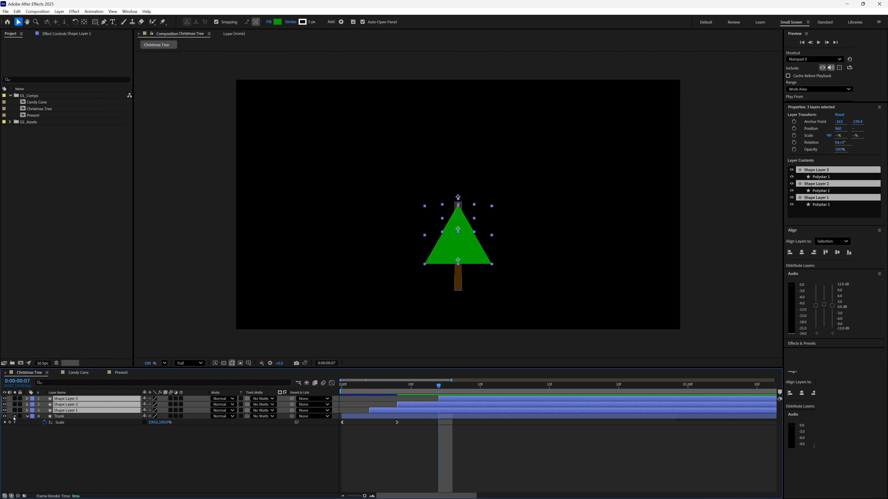
Move the Trunk's second Scale keyframe to frame 7 and scrub through the animation.
{"action": "left_click", "coordinate": [362, 392]}
{"action": "left_click_drag", "start_coordinate": [362, 392], "coordinate": [440, 430]}
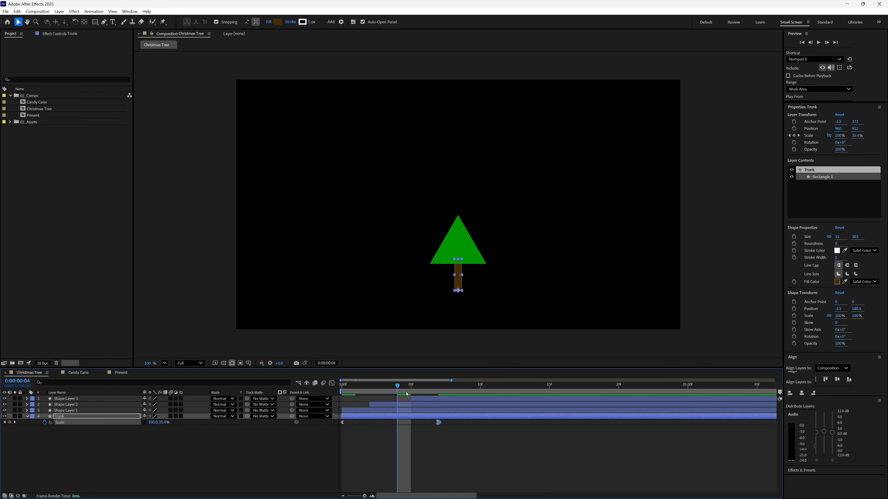
{"action": "left_click_drag", "start_coordinate": [398, 388], "coordinate": [464, 412]}
Shift the three triangle layers later so they start at frames 3, 5 and 8, and check them frame by frame.
{"action": "left_click", "coordinate": [428, 399]}
{"action": "left_click", "coordinate": [424, 411], "text": "shift"}
{"action": "key", "text": "Page_Up"}
{"action": "key", "text": "Page_Down"}
{"action": "key", "text": "Page_Down"}
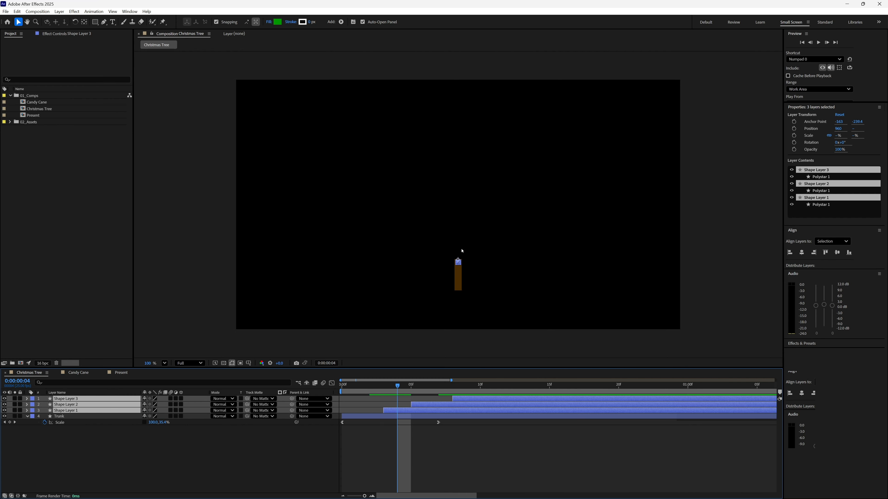
{"action": "key", "text": "Page_Down"}
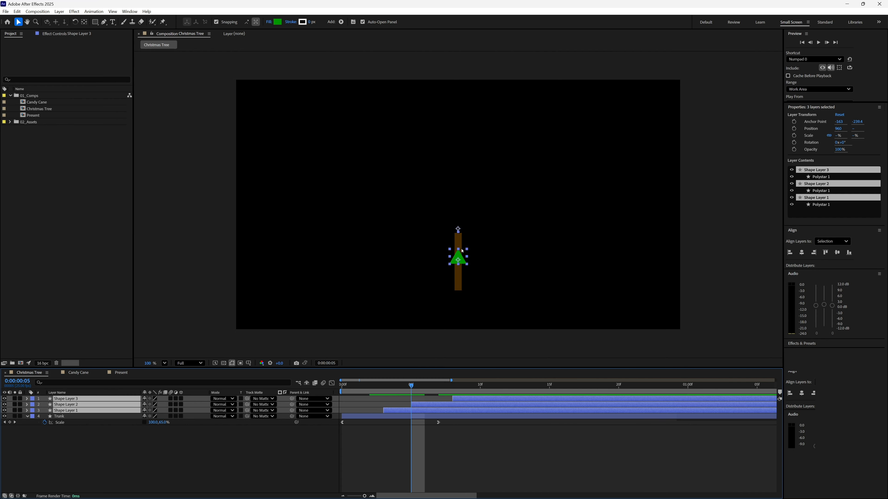
{"action": "key", "text": "Page_Down"}
{"action": "key", "text": "Page_Down"}
{"action": "key", "text": "Page_Down"}
{"action": "key", "text": "Page_Down"}
{"action": "key", "text": "Page_Down"}
{"action": "key", "text": "Page_Down"}
{"action": "key", "text": "Page_Down"}
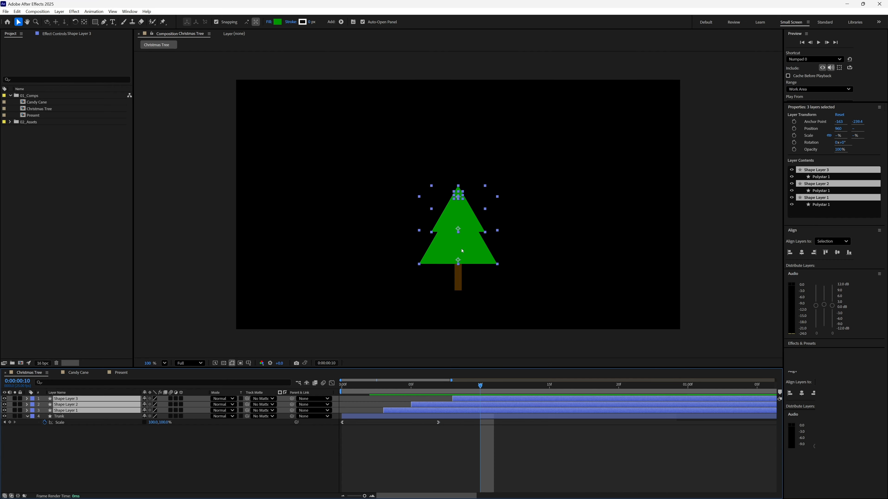
Deselect all layers and play back the full tree animation.
{"action": "key", "text": "ctrl+shift+a"}
{"action": "key", "text": "space"}
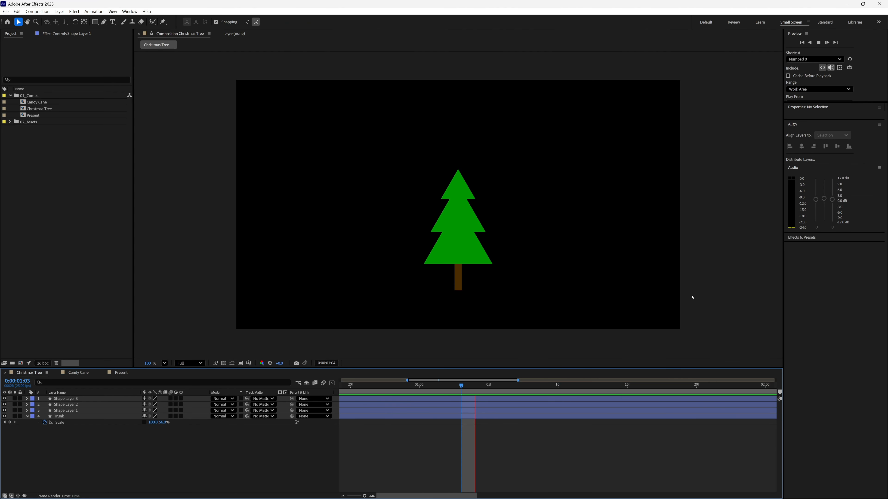
{"action": "key", "text": "space"}
{"action": "key", "text": "KP_0"}
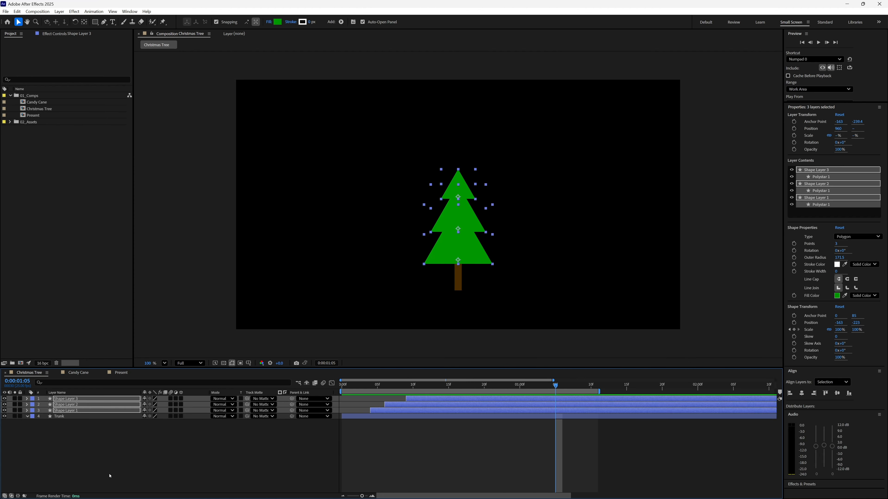
Change the fill colour of the tree's top triangle, Shape Layer 3, to a slightly brighter green.
{"action": "left_click", "coordinate": [109, 476]}
{"action": "left_click", "coordinate": [77, 401]}
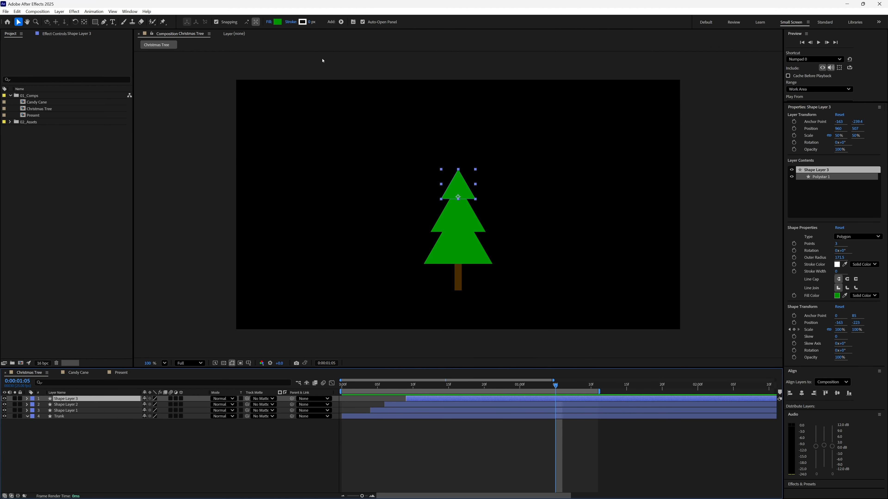
{"action": "left_click", "coordinate": [278, 23]}
{"action": "left_click_drag", "start_coordinate": [453, 246], "coordinate": [454, 241]}
{"action": "left_click", "coordinate": [512, 211]}
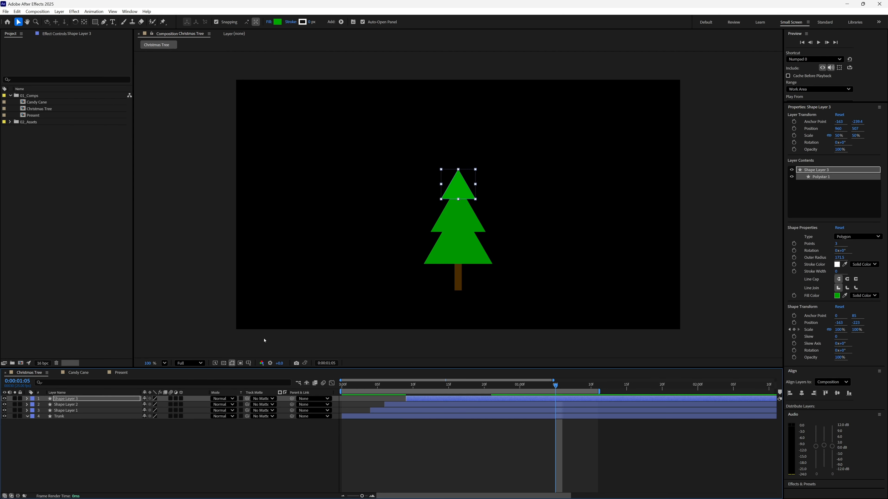
Change the fill colour of the tree's bottom triangle, Shape Layer 1, to darker green 008600.
{"action": "left_click", "coordinate": [90, 411]}
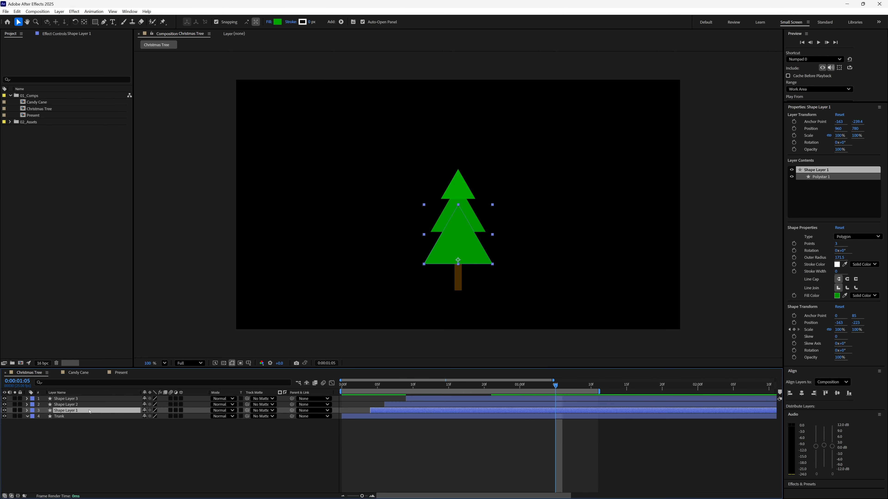
{"action": "left_click", "coordinate": [277, 24]}
{"action": "left_click", "coordinate": [454, 250]}
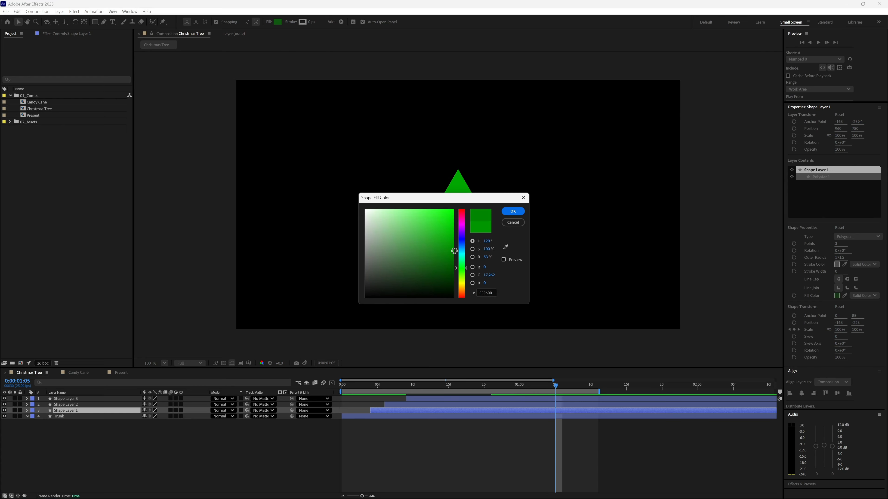
{"action": "left_click", "coordinate": [513, 211]}
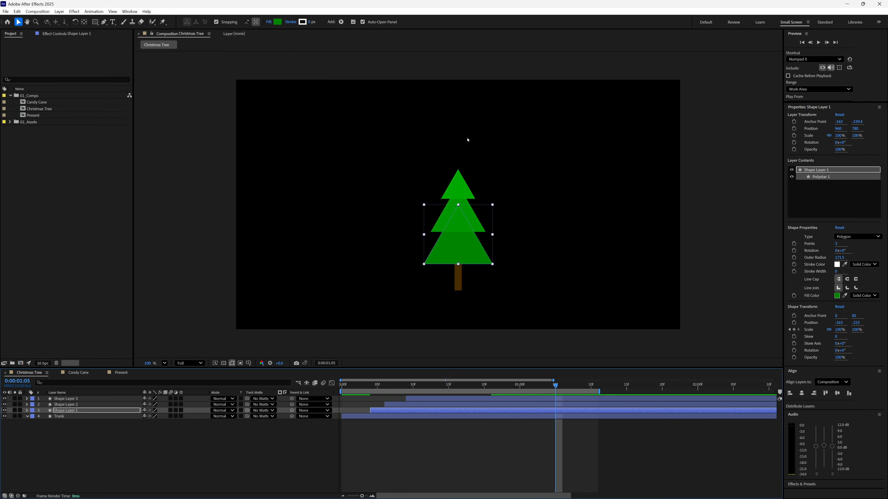
{"action": "left_click", "coordinate": [416, 450]}
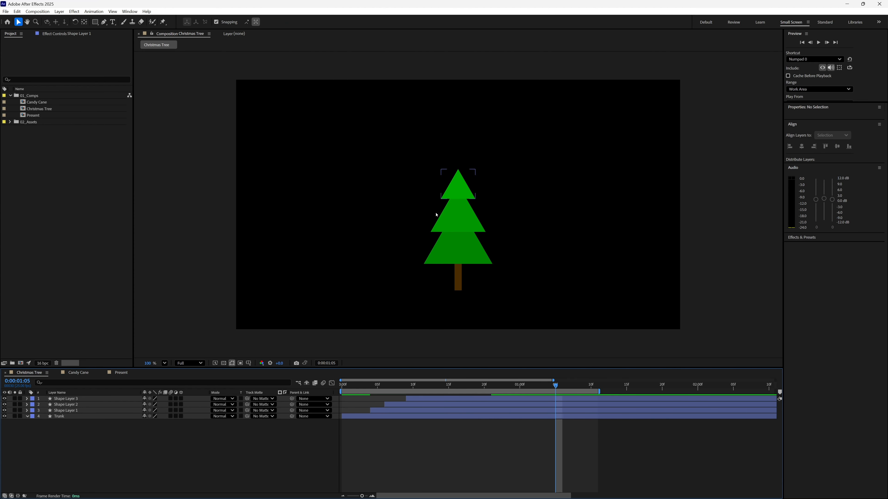
Find the Drop Shadow effect and apply it to Shape Layer 3.
{"action": "left_click", "coordinate": [66, 398]}
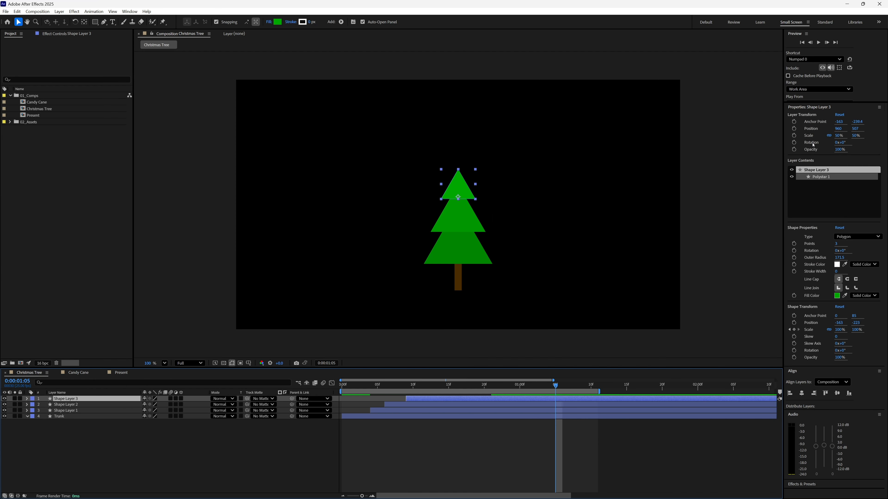
{"action": "left_click", "coordinate": [806, 485]}
{"action": "scroll", "coordinate": [853, 300], "scroll_direction": "down", "scroll_amount": 5}
{"action": "left_click", "coordinate": [822, 303]}
{"action": "type", "text": "drop s"}
{"action": "left_click_drag", "start_coordinate": [885, 326], "coordinate": [885, 388]}
{"action": "left_click_drag", "start_coordinate": [814, 488], "coordinate": [83, 399]}
Set Shape Layer 3's drop shadow to 180° direction, softness 94 and 40% opacity.
{"action": "left_click", "coordinate": [77, 80]}
{"action": "left_click", "coordinate": [84, 65]}
{"action": "type", "text": "180"}
{"action": "key", "text": "Return"}
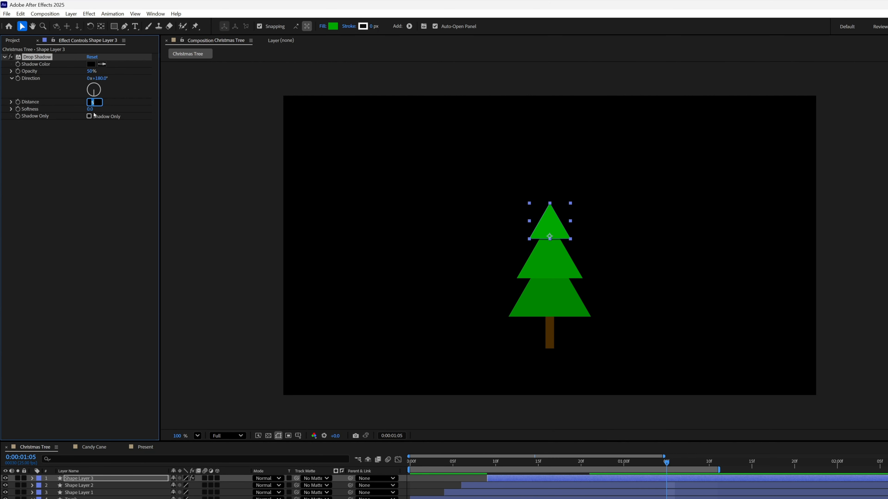
{"action": "left_click_drag", "start_coordinate": [90, 109], "coordinate": [128, 107]}
{"action": "left_click", "coordinate": [92, 71]}
{"action": "type", "text": "40"}
{"action": "key", "text": "Return"}
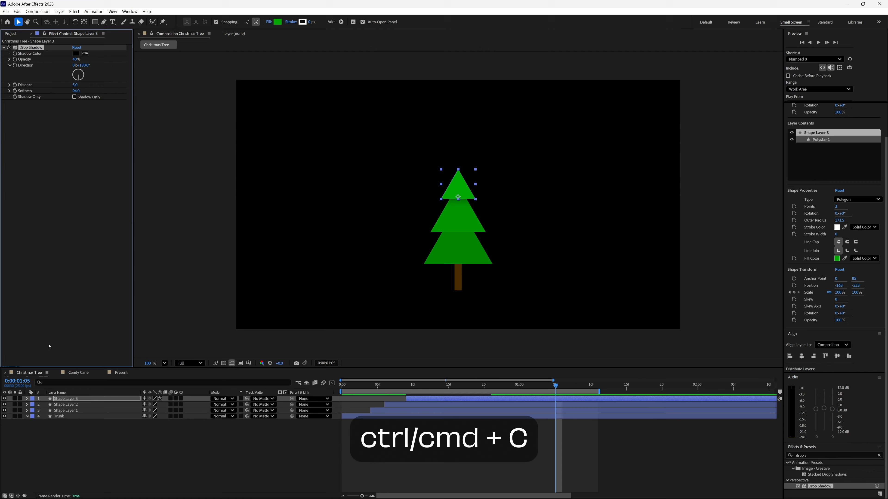
Copy the Drop Shadow effect from Shape Layer 3 to Shape Layers 2 and 1, and preview the tree.
{"action": "left_click", "coordinate": [66, 405]}
{"action": "left_click", "coordinate": [66, 410], "text": "ctrl"}
{"action": "key", "text": "ctrl+v"}
{"action": "left_click", "coordinate": [96, 440]}
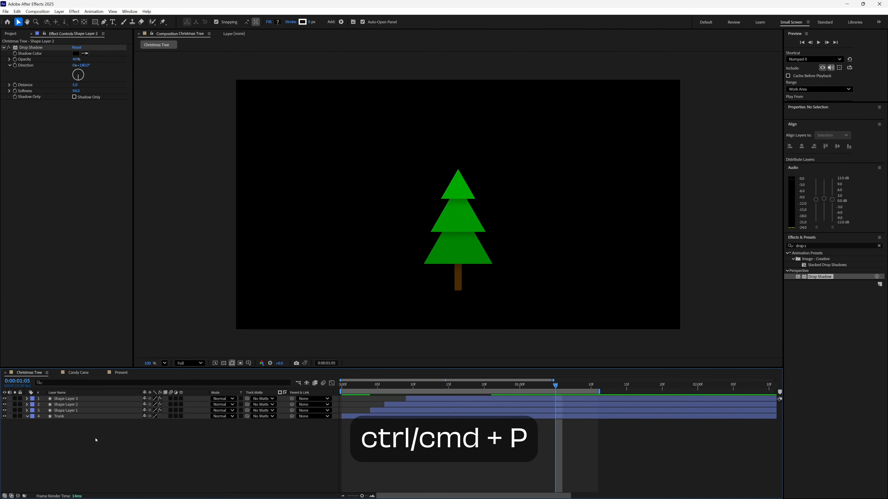
{"action": "key", "text": "space"}
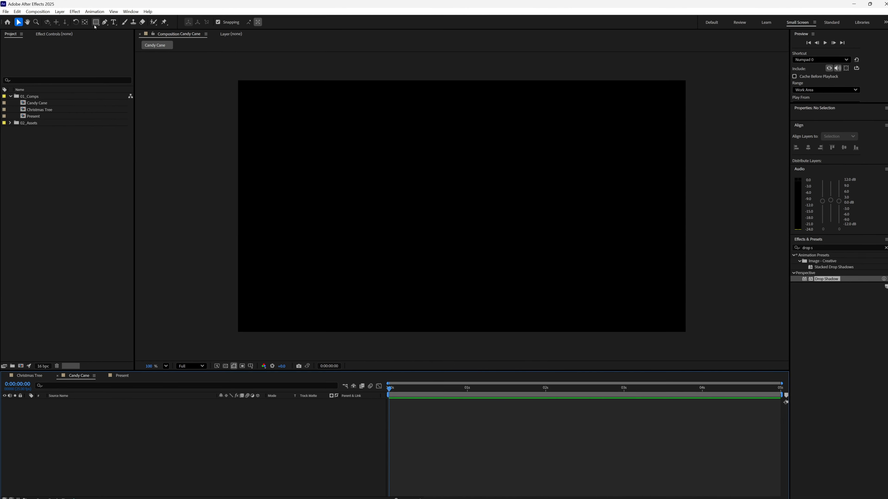
Draw a green circle about 294 px in diameter near the centre of the Candy Cane composition with the Ellipse tool.
{"action": "left_click", "coordinate": [95, 26]}
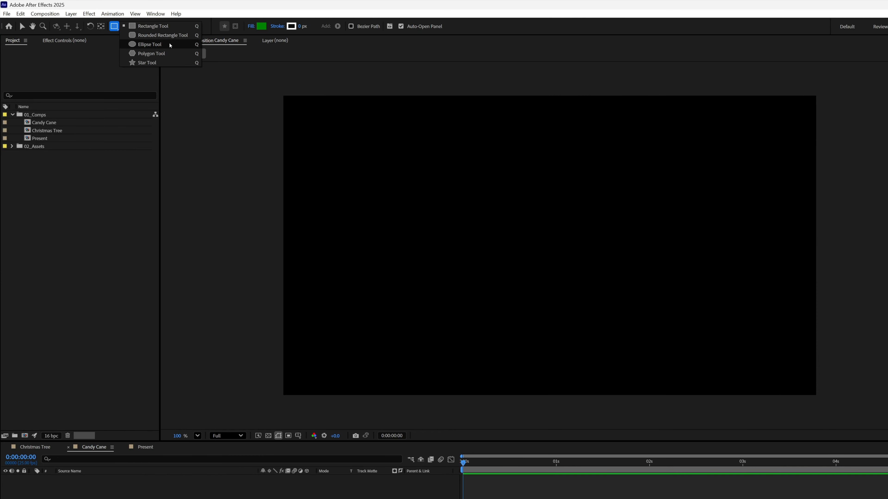
{"action": "left_click", "coordinate": [169, 48]}
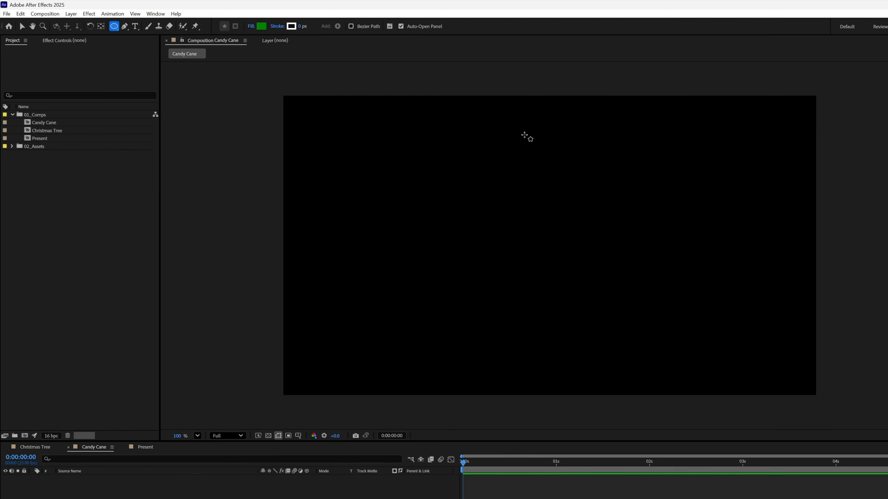
{"action": "left_click_drag", "start_coordinate": [490, 185], "coordinate": [528, 231]}
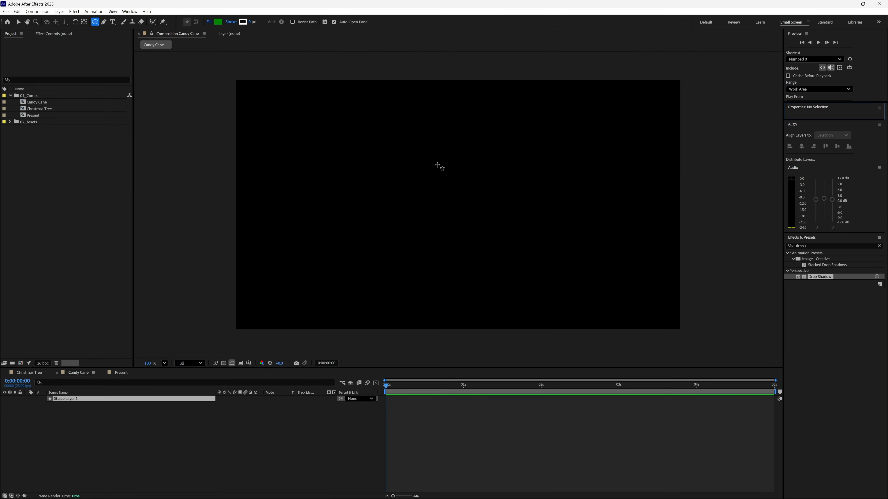
{"action": "left_click_drag", "start_coordinate": [472, 207], "coordinate": [492, 233]}
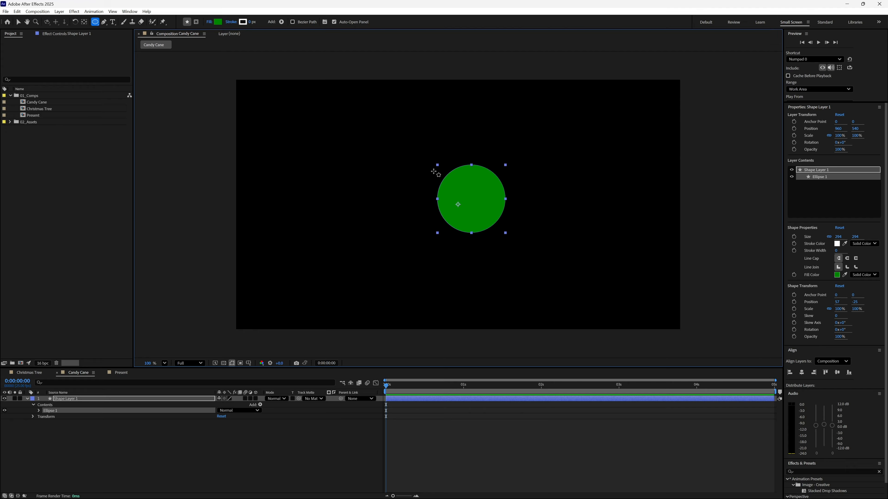
Centre the circle horizontally and vertically in the composition and move its anchor point to the circle's centre.
{"action": "left_click", "coordinate": [801, 372]}
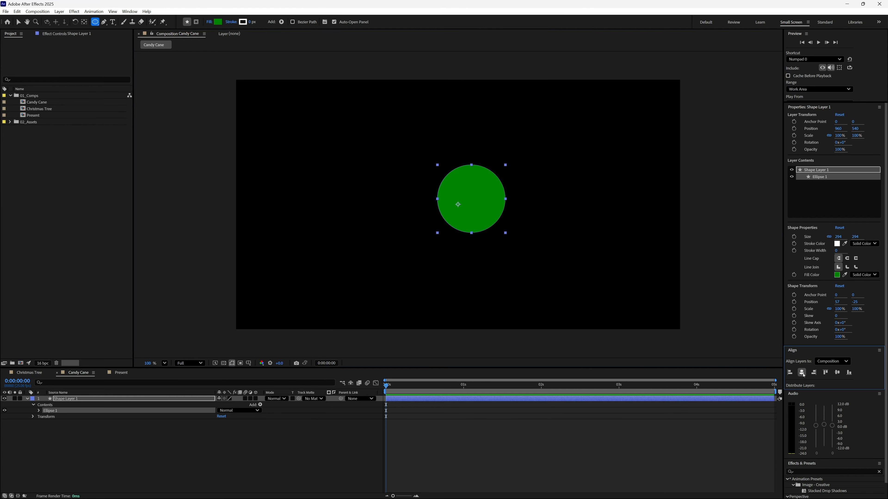
{"action": "left_click", "coordinate": [837, 373]}
{"action": "key", "text": "y"}
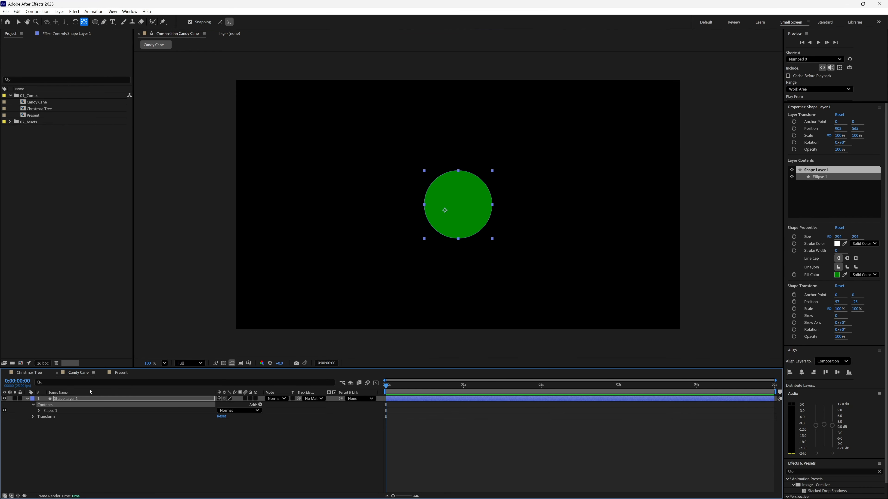
{"action": "left_click_drag", "start_coordinate": [446, 211], "coordinate": [458, 207]}
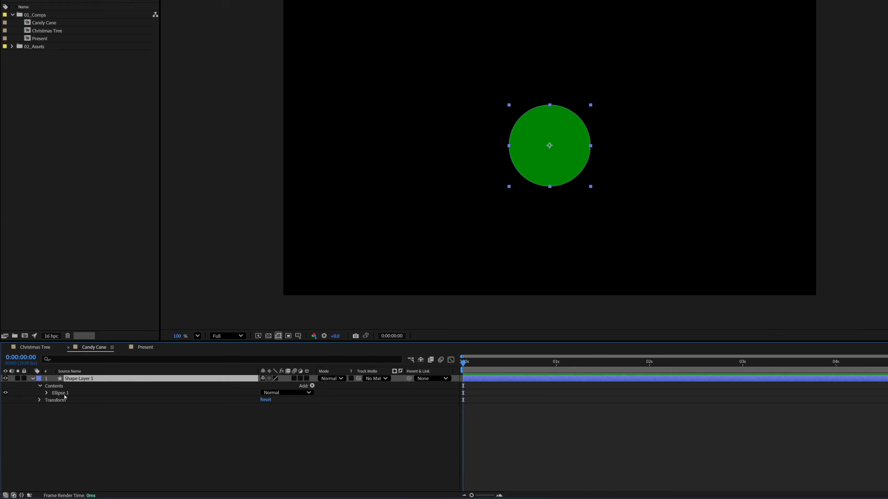
Convert the circle's Ellipse Path to a Bezier path and select the resulting path.
{"action": "left_click", "coordinate": [41, 411]}
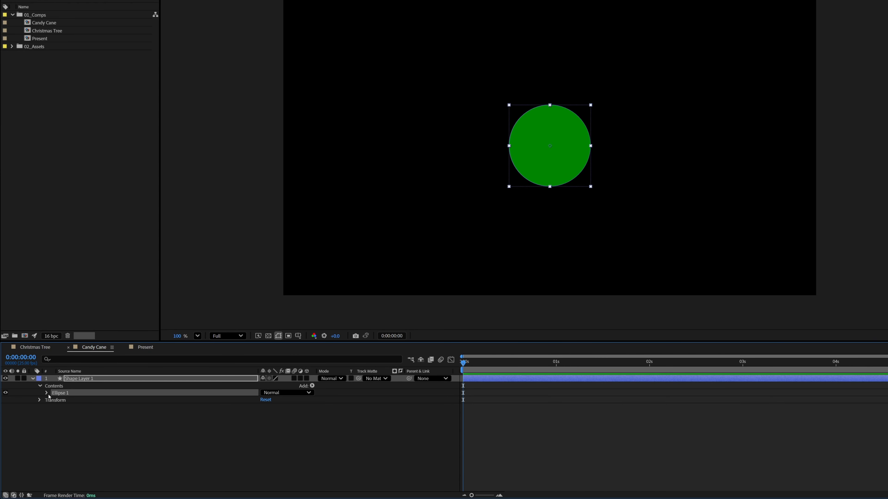
{"action": "left_click", "coordinate": [46, 393]}
{"action": "left_click", "coordinate": [68, 401]}
{"action": "right_click", "coordinate": [68, 403]}
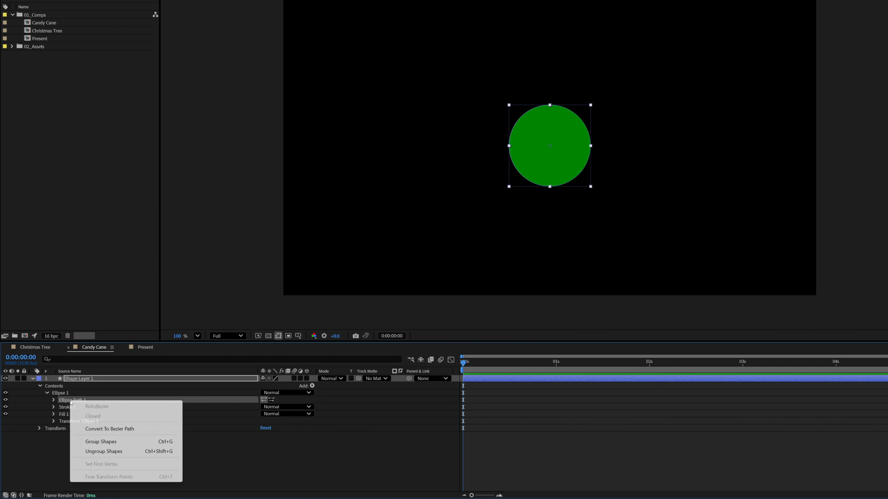
{"action": "left_click", "coordinate": [141, 433]}
{"action": "left_click", "coordinate": [53, 401]}
{"action": "left_click", "coordinate": [92, 407]}
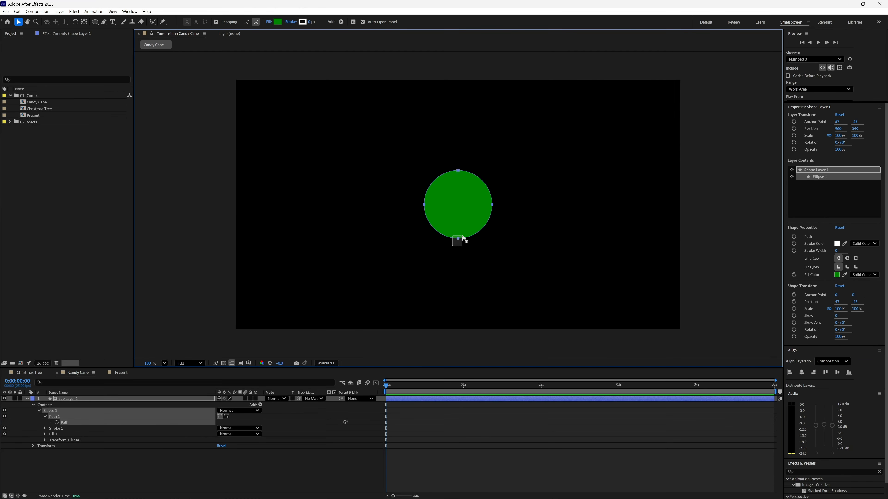
Delete the circle path's bottom vertex and make the path open by turning off Closed, leaving a half-circle arch.
{"action": "left_click", "coordinate": [459, 239]}
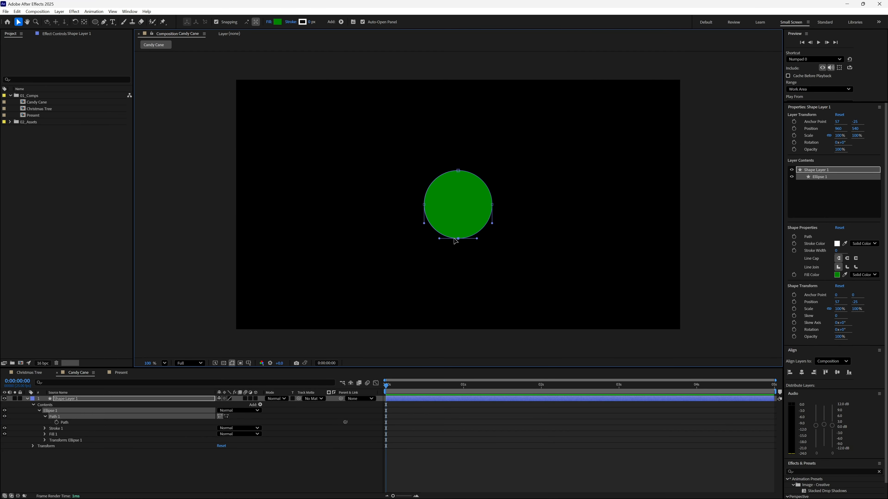
{"action": "key", "text": "Delete"}
{"action": "left_click_drag", "start_coordinate": [412, 194], "coordinate": [507, 218]}
{"action": "right_click", "coordinate": [492, 206]}
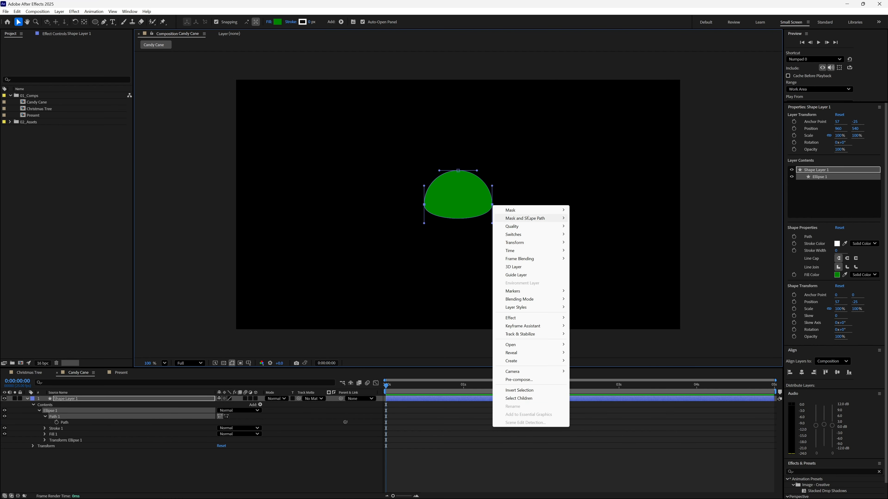
{"action": "mouse_move", "coordinate": [531, 218]}
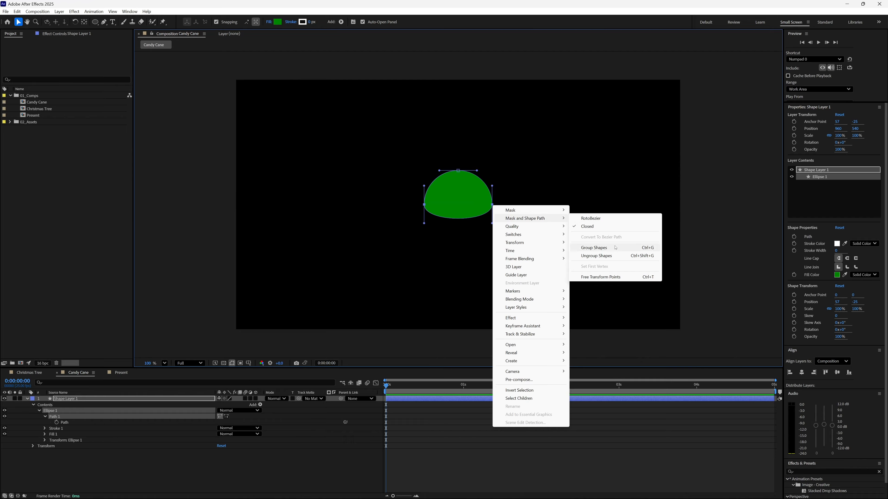
{"action": "left_click", "coordinate": [602, 227]}
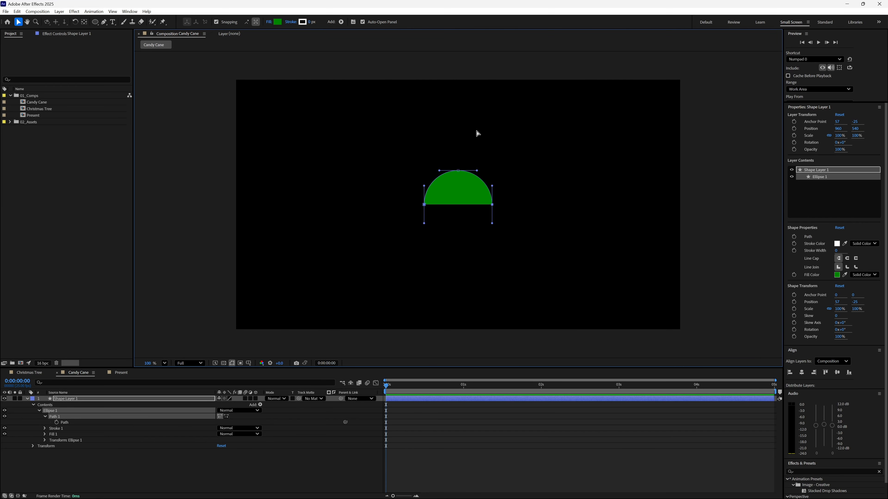
Add an extra vertex right next to the left end point of the arch with the Add Vertex tool.
{"action": "scroll", "coordinate": [478, 133], "scroll_direction": "up", "scroll_amount": 4}
{"action": "key", "text": "space"}
{"action": "left_click_drag", "start_coordinate": [344, 203], "coordinate": [600, 245]}
{"action": "left_click_drag", "start_coordinate": [260, 202], "coordinate": [489, 189]}
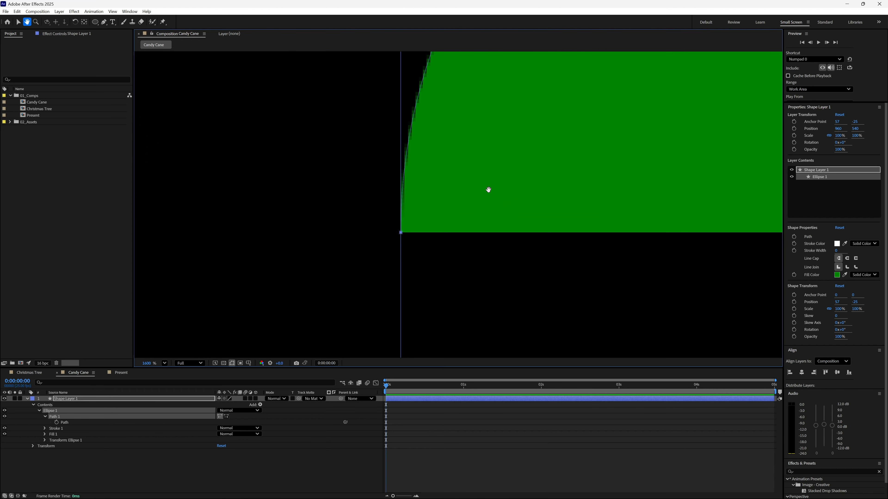
{"action": "left_click_drag", "start_coordinate": [452, 212], "coordinate": [507, 192]}
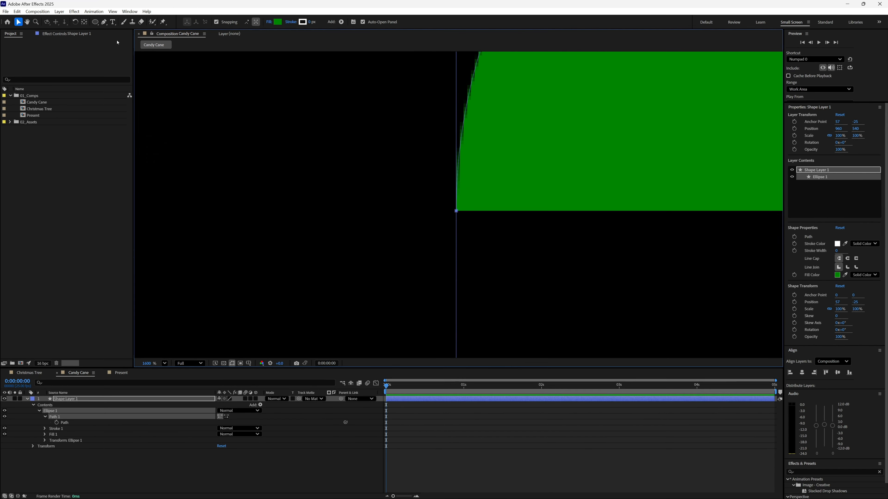
{"action": "left_click", "coordinate": [103, 22]}
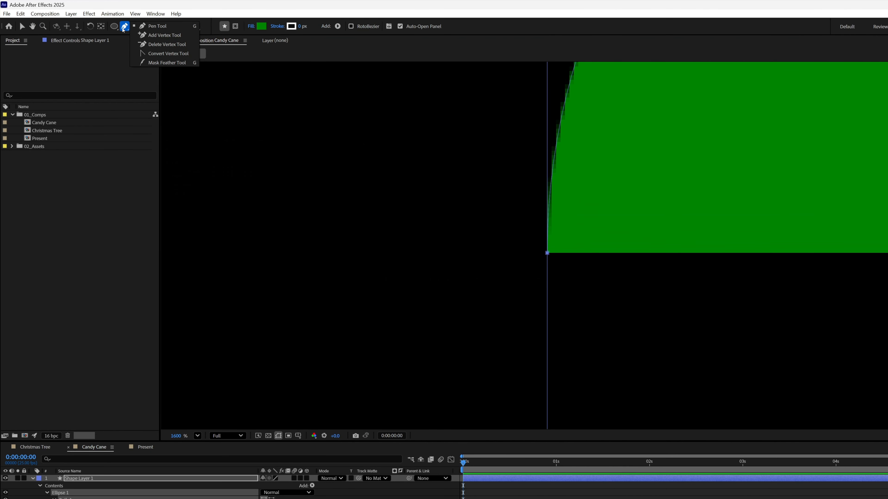
{"action": "left_click", "coordinate": [180, 36]}
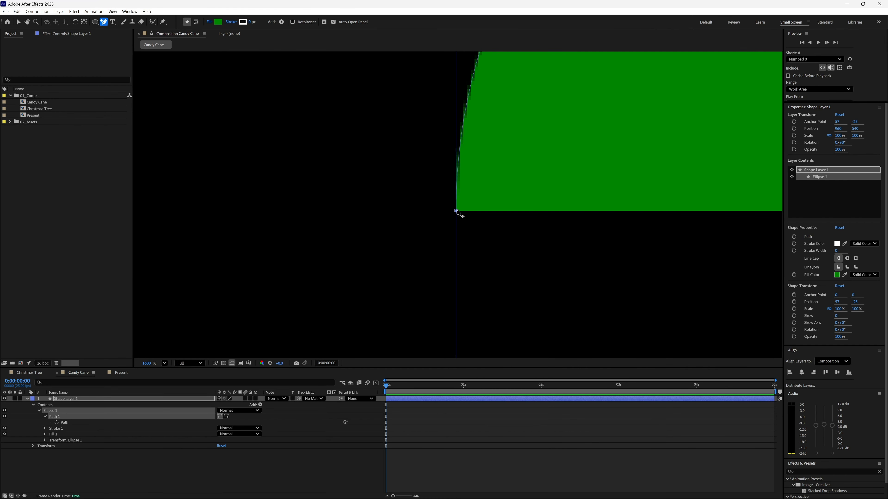
{"action": "left_click", "coordinate": [455, 208]}
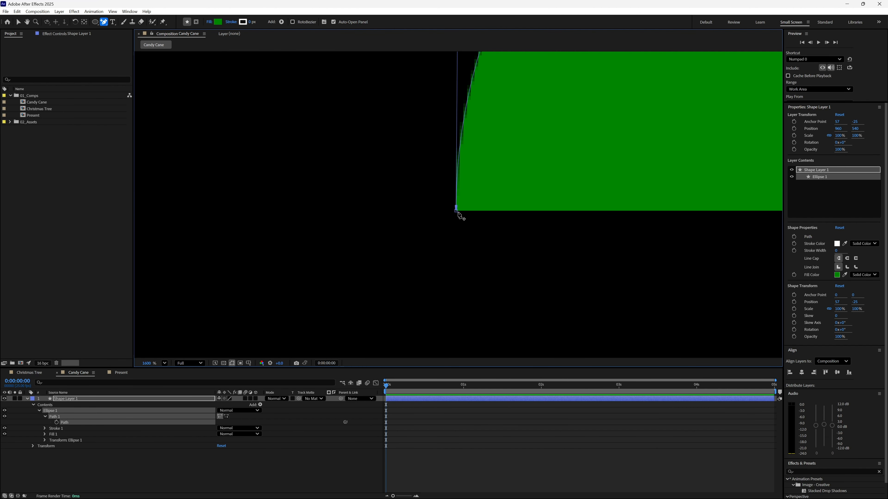
{"action": "key", "text": "v"}
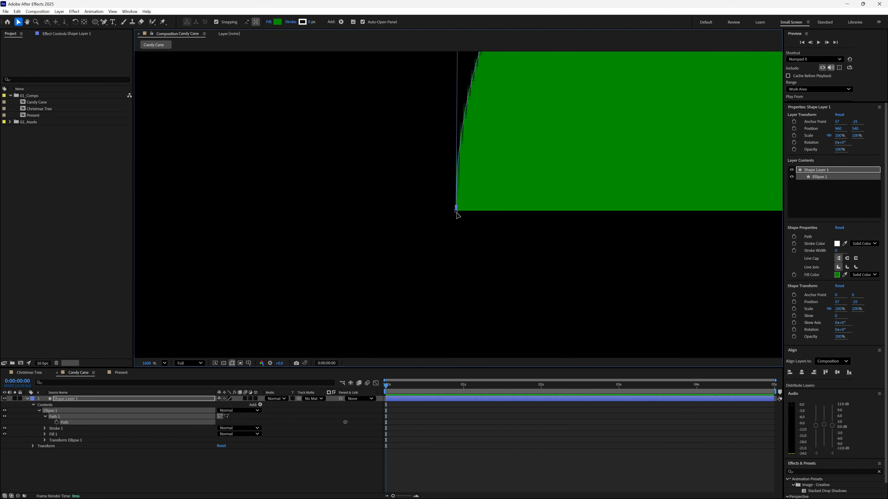
Pull the arch's left end vertex straight down to form the cane's long vertical leg.
{"action": "left_click", "coordinate": [456, 212]}
{"action": "left_click_drag", "start_coordinate": [457, 214], "coordinate": [461, 337]}
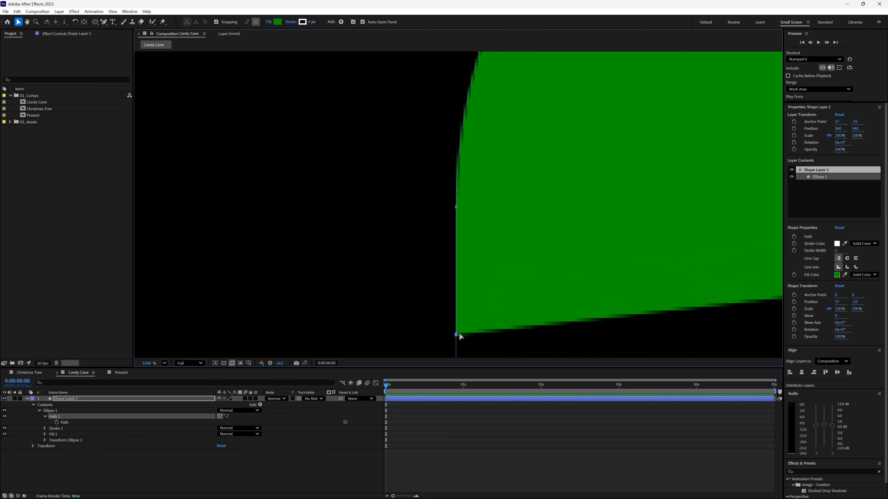
{"action": "scroll", "coordinate": [461, 336], "scroll_direction": "down", "scroll_amount": 8}
{"action": "left_click_drag", "start_coordinate": [460, 215], "coordinate": [460, 312]}
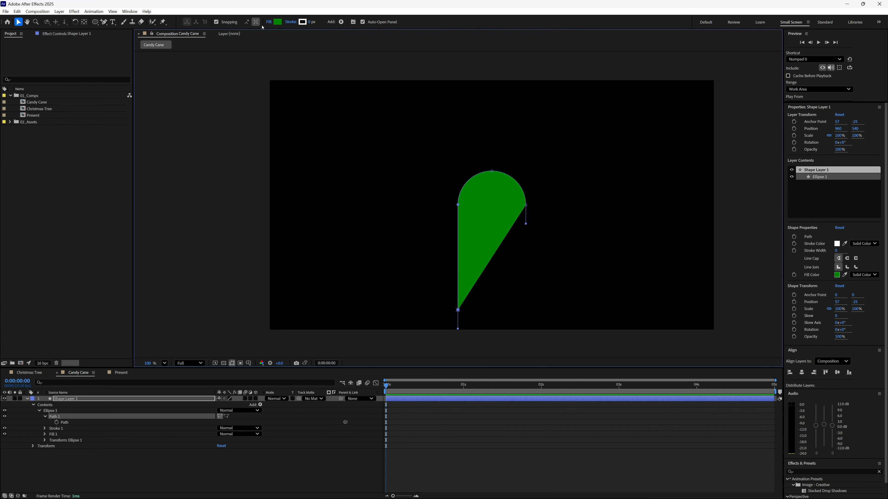
Set the cane shape's fill to None and its white stroke width to 66 px.
{"action": "left_click", "coordinate": [269, 22]}
{"action": "left_click", "coordinate": [407, 234]}
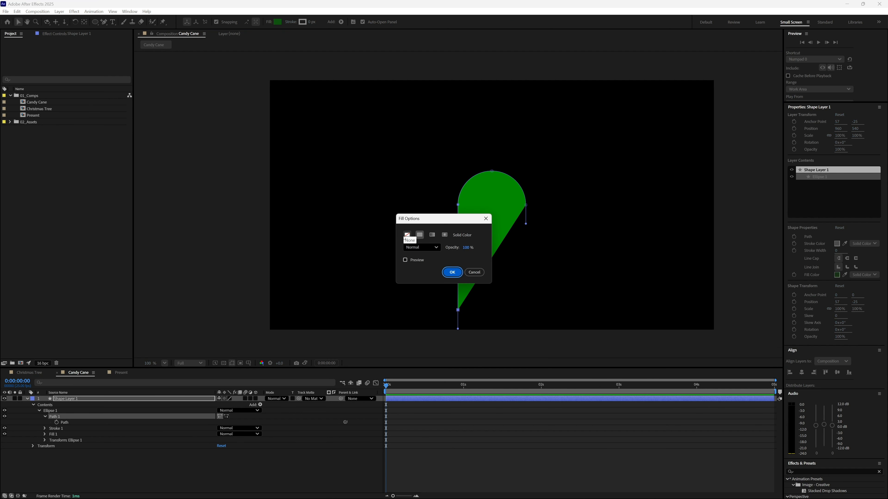
{"action": "left_click", "coordinate": [451, 272]}
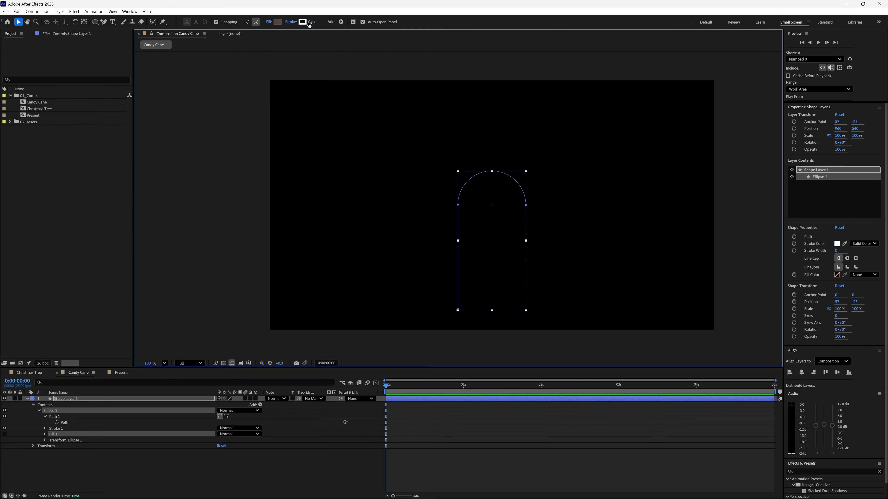
{"action": "left_click_drag", "start_coordinate": [309, 22], "coordinate": [329, 18]}
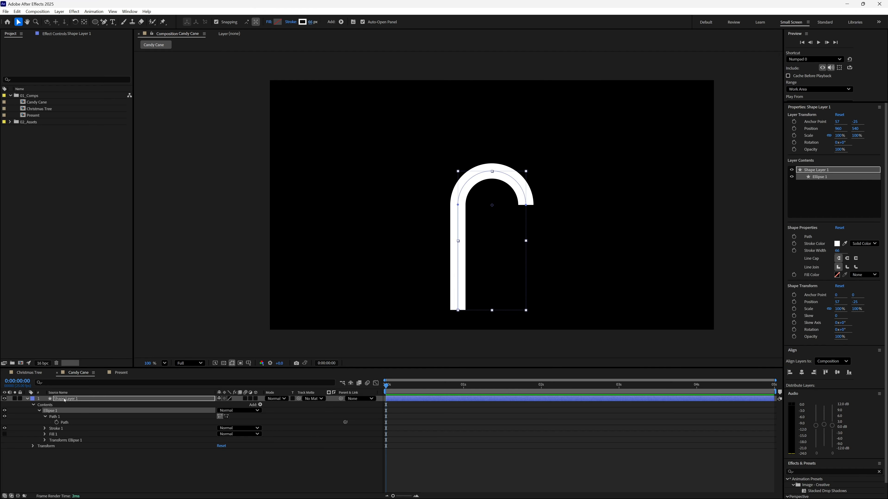
Move the cane layer up and align it horizontally and vertically to the centre of the composition.
{"action": "left_click", "coordinate": [80, 399]}
{"action": "left_click_drag", "start_coordinate": [457, 234], "coordinate": [457, 200]}
{"action": "left_click", "coordinate": [802, 372]}
{"action": "left_click", "coordinate": [837, 372]}
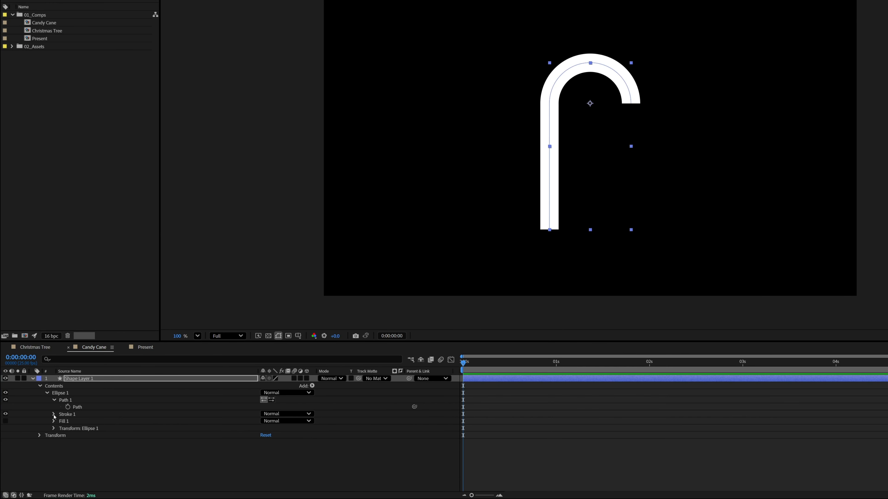
Set the Line Cap of the cane's white stroke to Round Cap.
{"action": "left_click", "coordinate": [53, 414]}
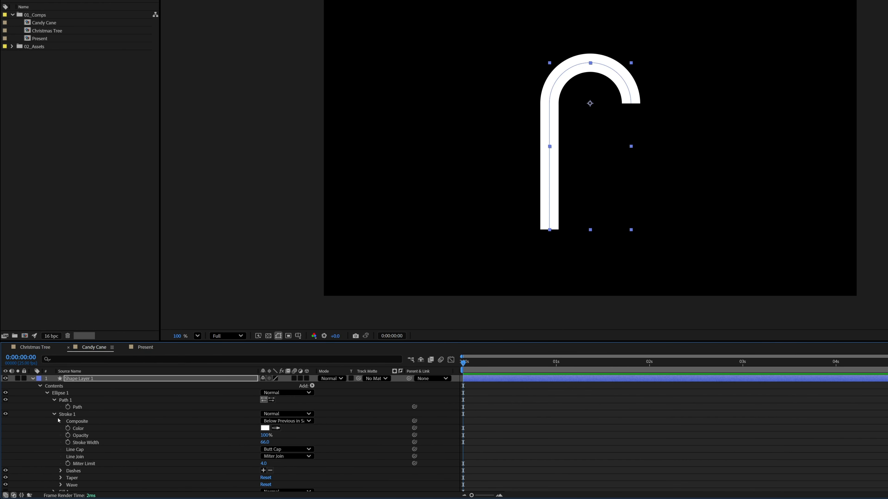
{"action": "left_click", "coordinate": [301, 451]}
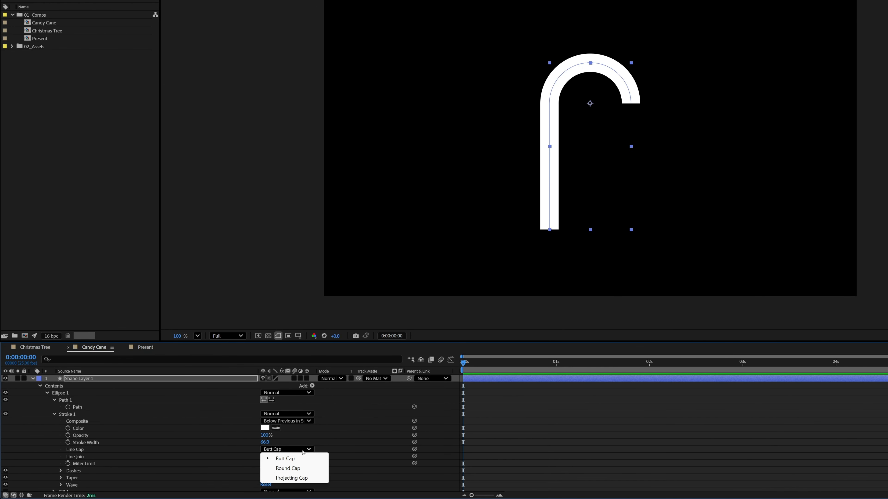
{"action": "left_click", "coordinate": [308, 469]}
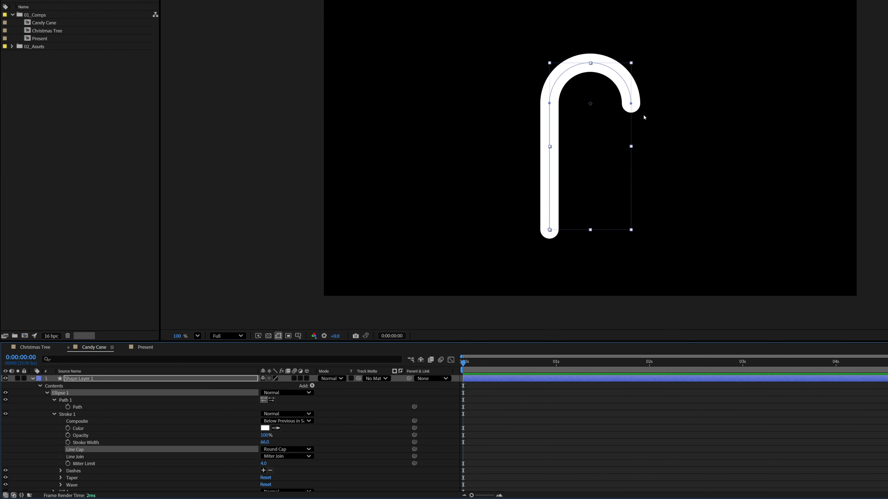
Duplicate the Ellipse 1 group and set the duplicate's stroke color to red DF0000.
{"action": "left_click", "coordinate": [47, 393]}
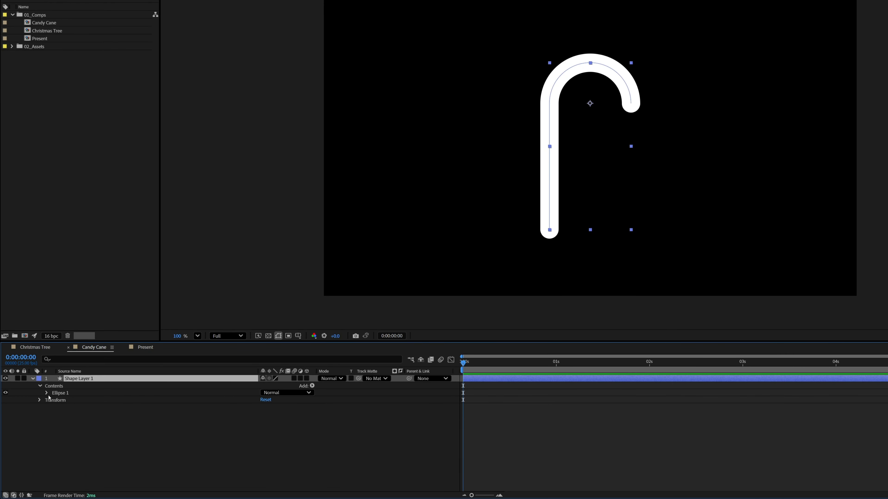
{"action": "left_click", "coordinate": [63, 394]}
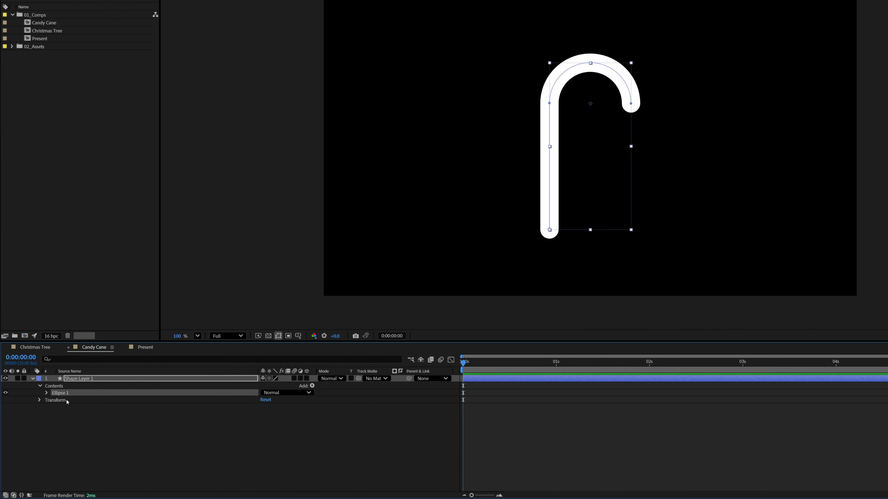
{"action": "key", "text": "ctrl+d"}
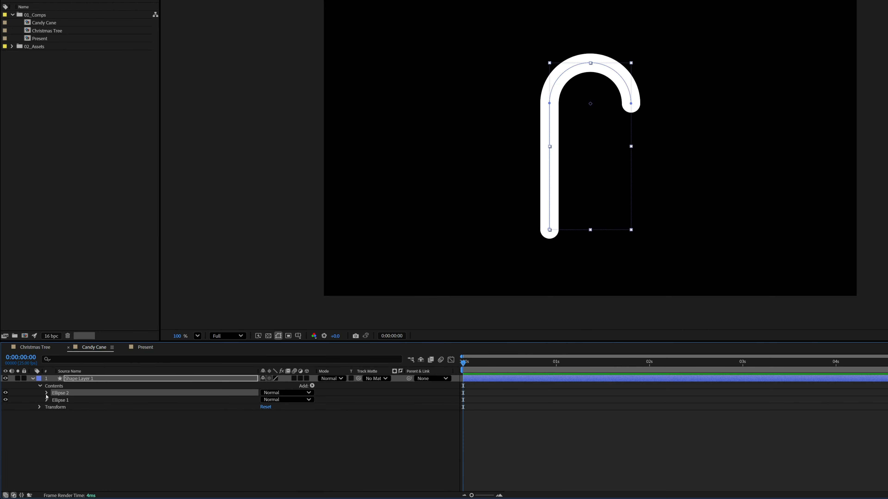
{"action": "left_click", "coordinate": [47, 393]}
{"action": "left_click", "coordinate": [53, 408]}
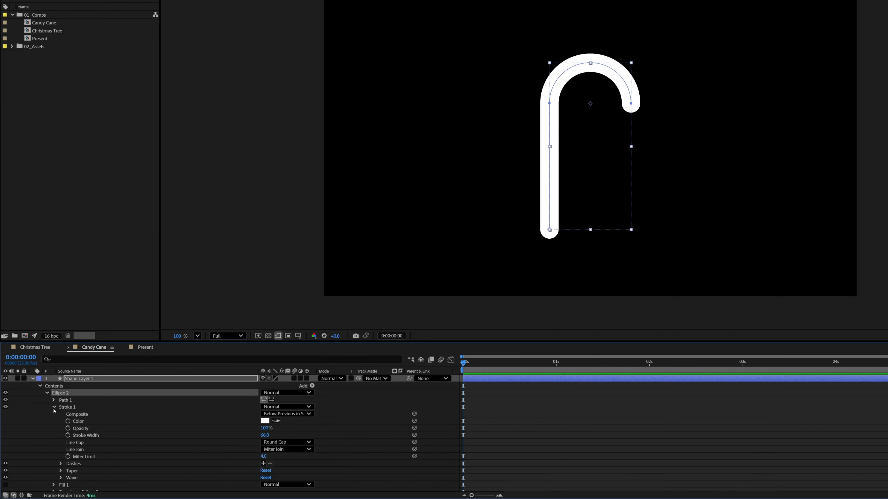
{"action": "left_click", "coordinate": [266, 422]}
{"action": "mouse_move", "coordinate": [535, 192]}
{"action": "left_mouse_down"}
{"action": "mouse_move", "coordinate": [531, 182]}
{"action": "mouse_move", "coordinate": [548, 164]}
{"action": "left_mouse_up"}
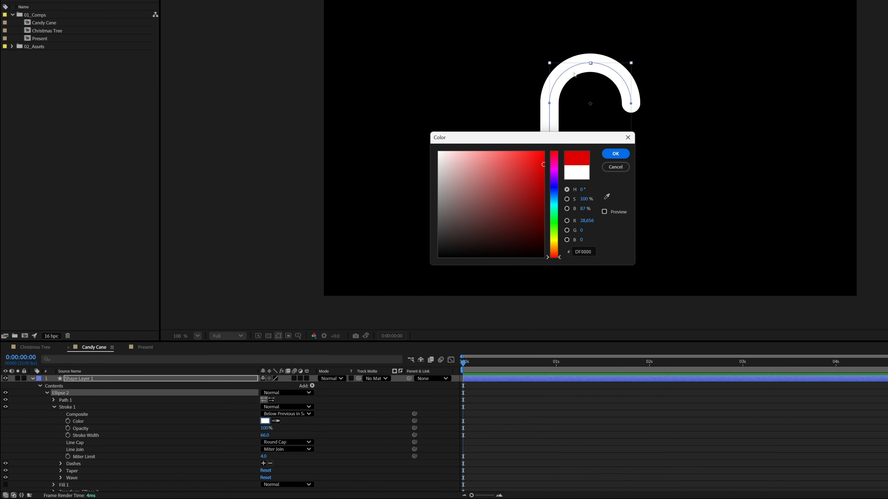
{"action": "left_click", "coordinate": [611, 156]}
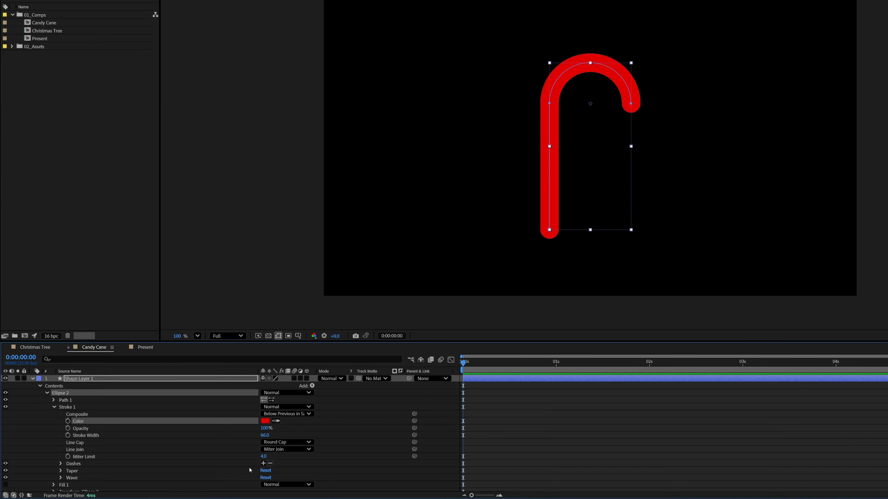
Add dashes to the red stroke with a Dash value of 60 and set its Line Cap to Butt Cap.
{"action": "left_click", "coordinate": [264, 464]}
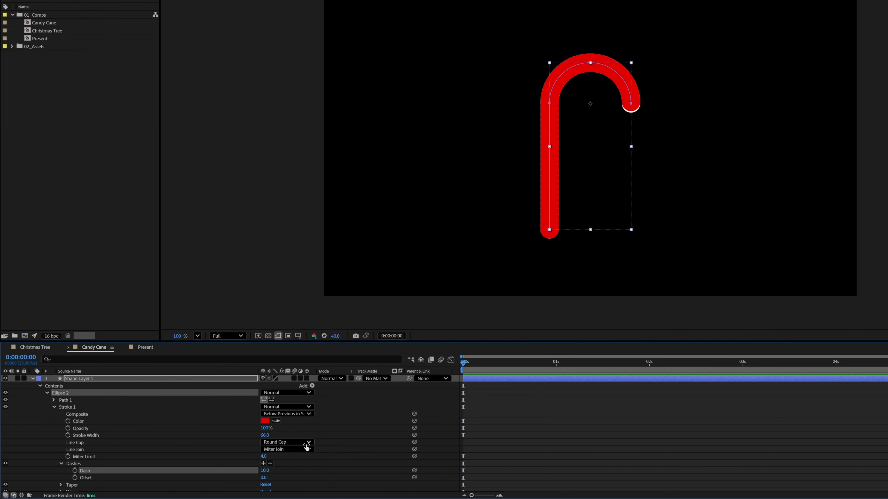
{"action": "left_click", "coordinate": [266, 471]}
{"action": "type", "text": "7"}
{"action": "key", "text": "shift+Up"}
{"action": "key", "text": "shift+Up"}
{"action": "key", "text": "shift+Up"}
{"action": "key", "text": "shift+Up"}
{"action": "key", "text": "shift+Up"}
{"action": "key", "text": "shift+Up"}
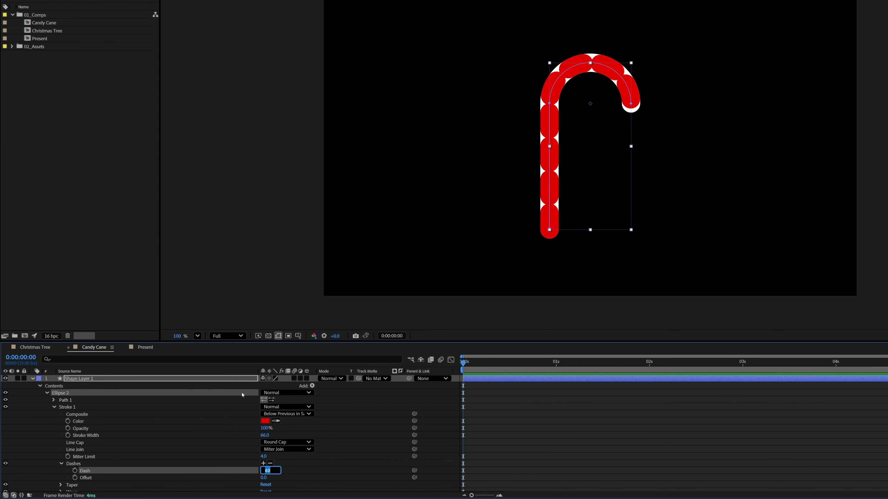
{"action": "left_click", "coordinate": [101, 444]}
{"action": "left_click", "coordinate": [304, 442]}
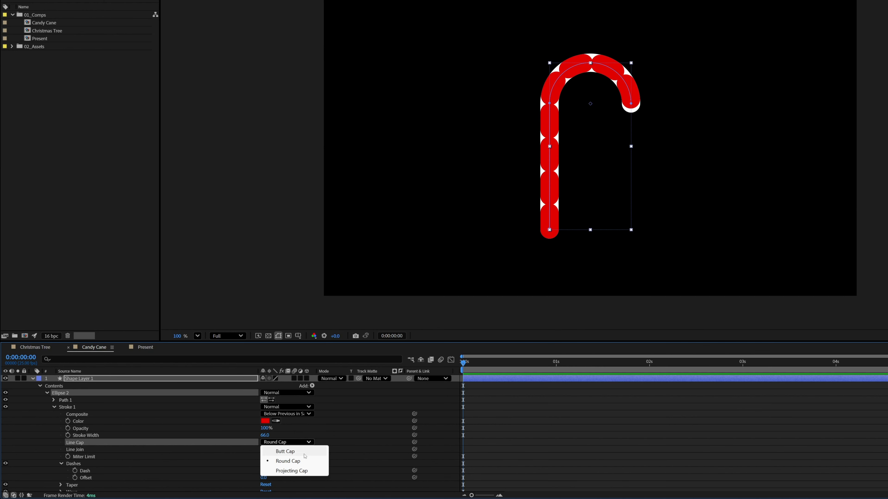
{"action": "left_click", "coordinate": [305, 453]}
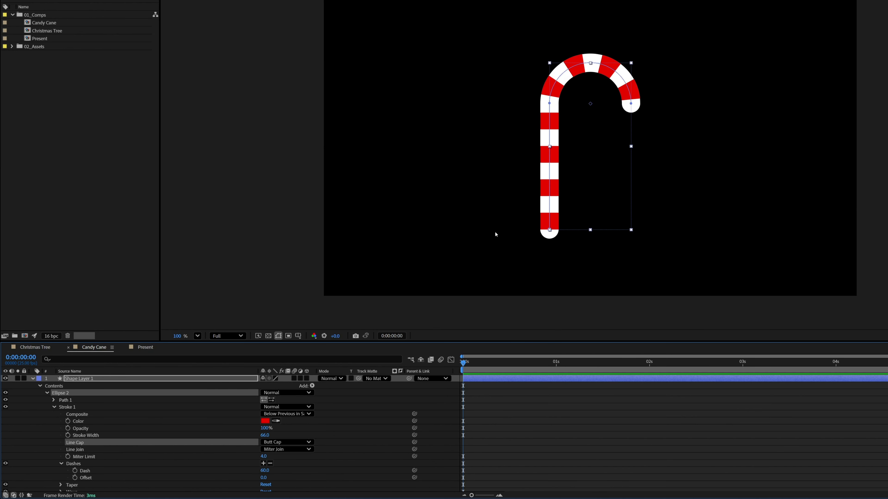
Fine-tune the red stroke's Dash value to 53 so the stripes are slightly narrower.
{"action": "left_click", "coordinate": [265, 470]}
{"action": "key", "text": "Down"}
{"action": "key", "text": "Down"}
{"action": "key", "text": "Down"}
{"action": "key", "text": "Down"}
{"action": "key", "text": "Down"}
{"action": "key", "text": "Down"}
{"action": "key", "text": "Down"}
{"action": "key", "text": "Down"}
{"action": "key", "text": "Down"}
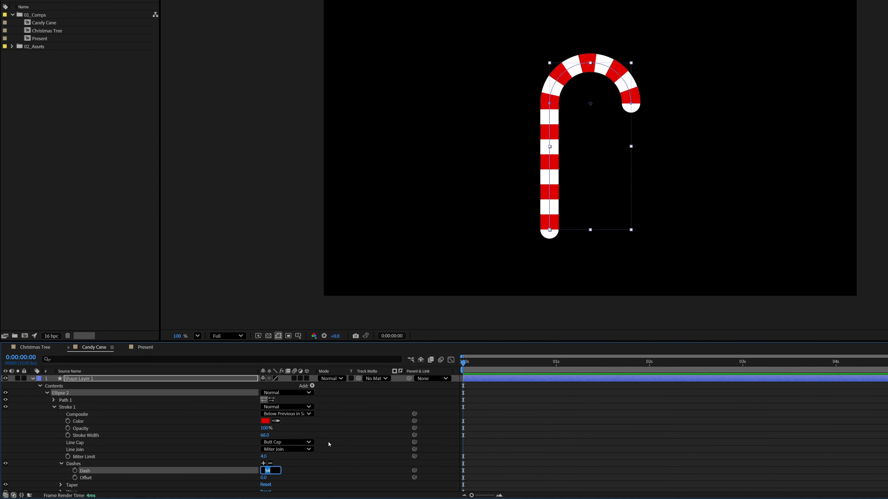
{"action": "key", "text": "Down"}
{"action": "key", "text": "Down"}
{"action": "key", "text": "Down"}
{"action": "key", "text": "Down"}
{"action": "key", "text": "Down"}
{"action": "key", "text": "Down"}
{"action": "key", "text": "Down"}
{"action": "key", "text": "Down"}
{"action": "key", "text": "Down"}
{"action": "key", "text": "Down"}
{"action": "key", "text": "Down"}
{"action": "key", "text": "Down"}
{"action": "key", "text": "Down"}
{"action": "key", "text": "Down"}
{"action": "key", "text": "Down"}
{"action": "key", "text": "Down"}
{"action": "key", "text": "Down"}
{"action": "key", "text": "shift+Up"}
{"action": "key", "text": "shift+Up"}
{"action": "key", "text": "Up"}
{"action": "key", "text": "Down"}
{"action": "key", "text": "Down"}
{"action": "key", "text": "Up"}
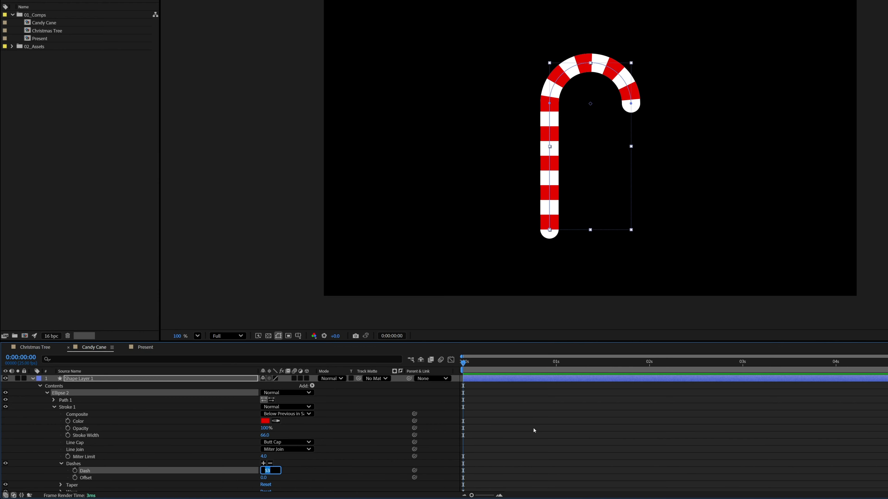
{"action": "left_click", "coordinate": [519, 411]}
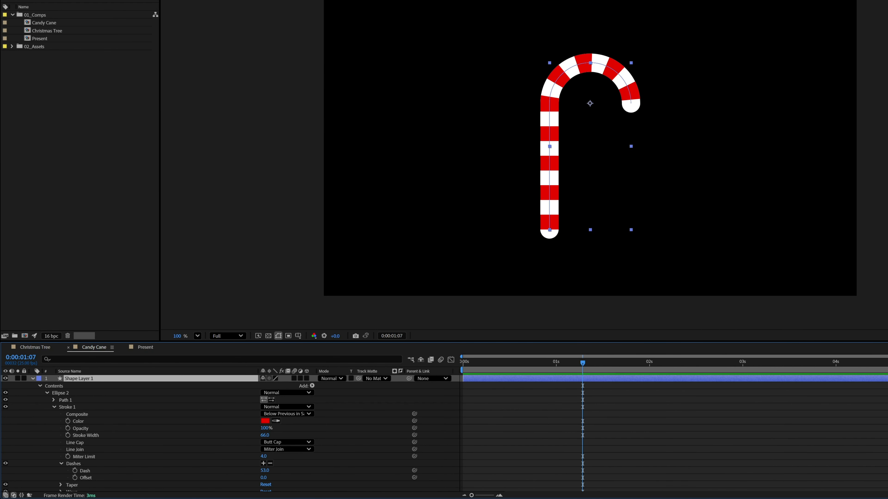
Animate the red stroke's dash Offset with keyframes of 0 at the start and 883 at 0:00:04:24.
{"action": "scroll", "coordinate": [313, 443], "scroll_direction": "down", "scroll_amount": 3}
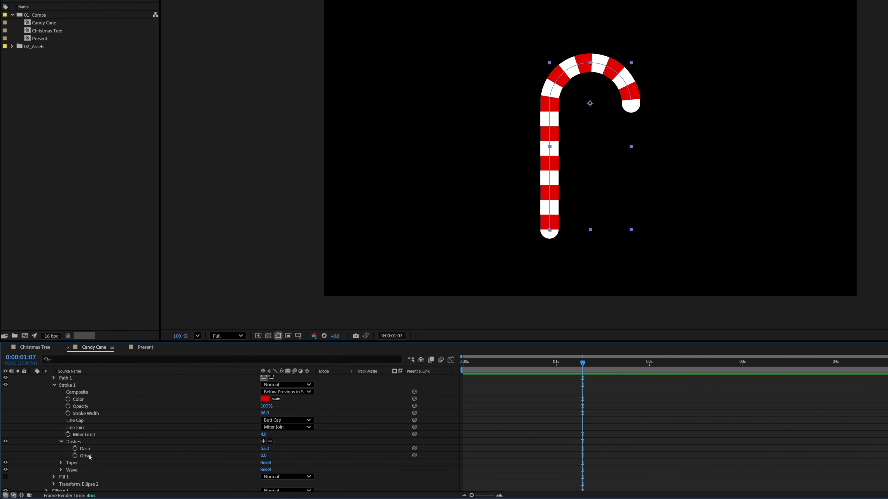
{"action": "left_click", "coordinate": [85, 457]}
{"action": "left_click_drag", "start_coordinate": [529, 364], "coordinate": [771, 388]}
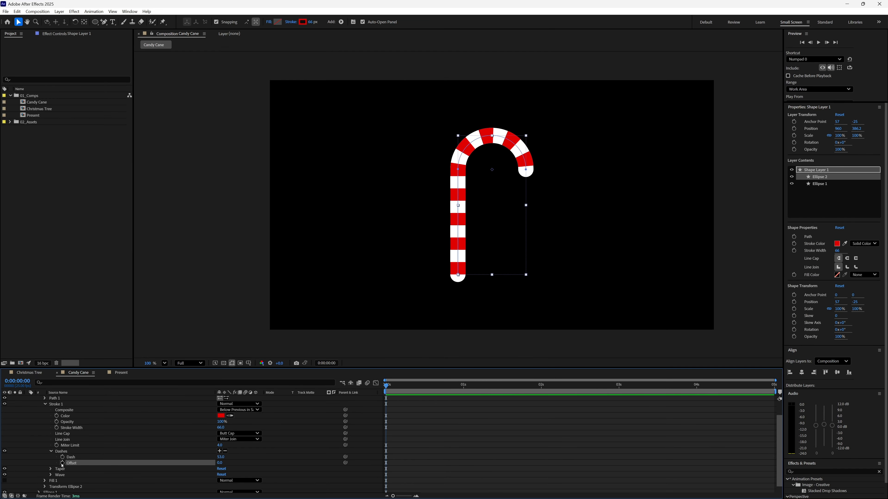
{"action": "left_click", "coordinate": [62, 463]}
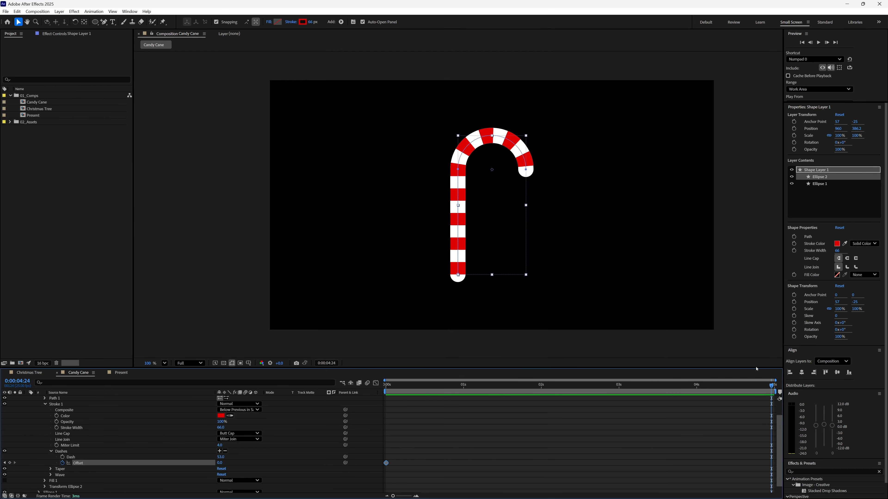
{"action": "left_click_drag", "start_coordinate": [219, 463], "coordinate": [497, 418]}
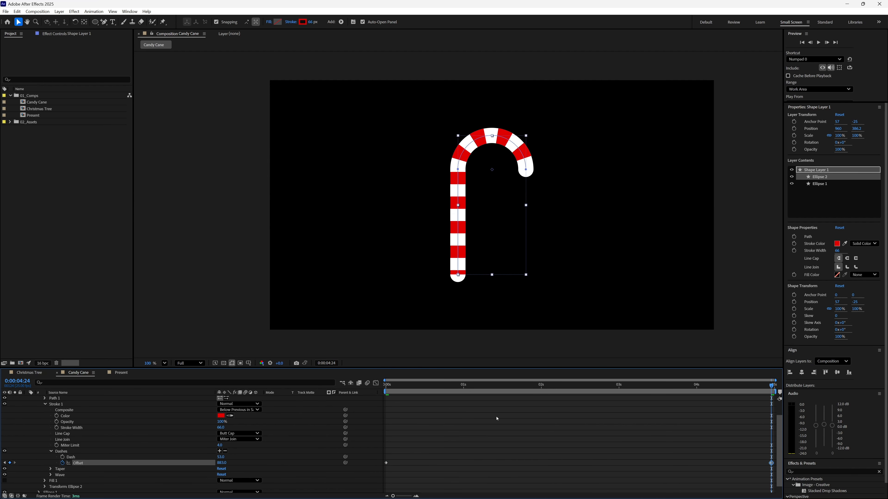
Preview the moving stripes and slow them down by setting the red stroke's Offset end keyframe to 500.
{"action": "key", "text": "space"}
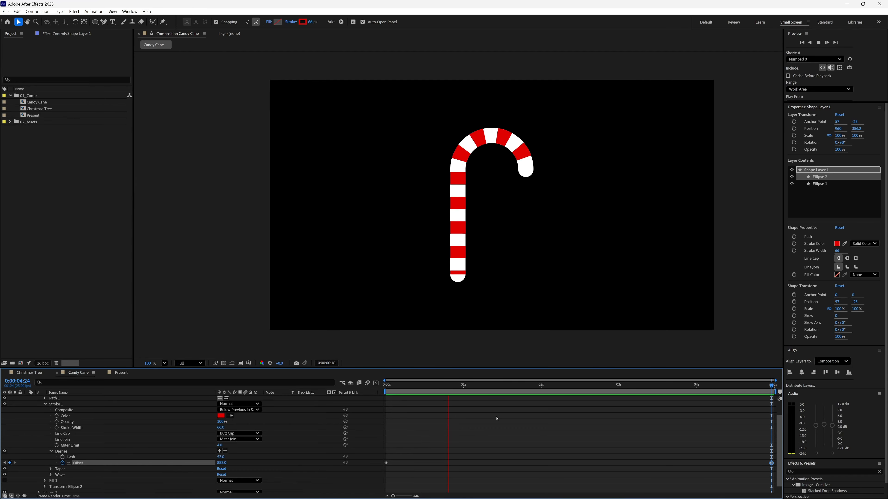
{"action": "key", "text": "space"}
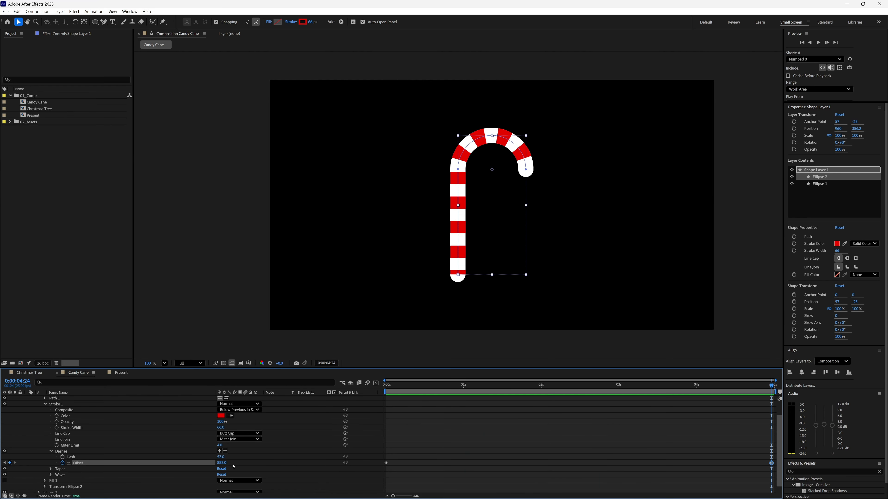
{"action": "left_click", "coordinate": [224, 463]}
{"action": "type", "text": "500"}
{"action": "key", "text": "Return"}
{"action": "key", "text": "space"}
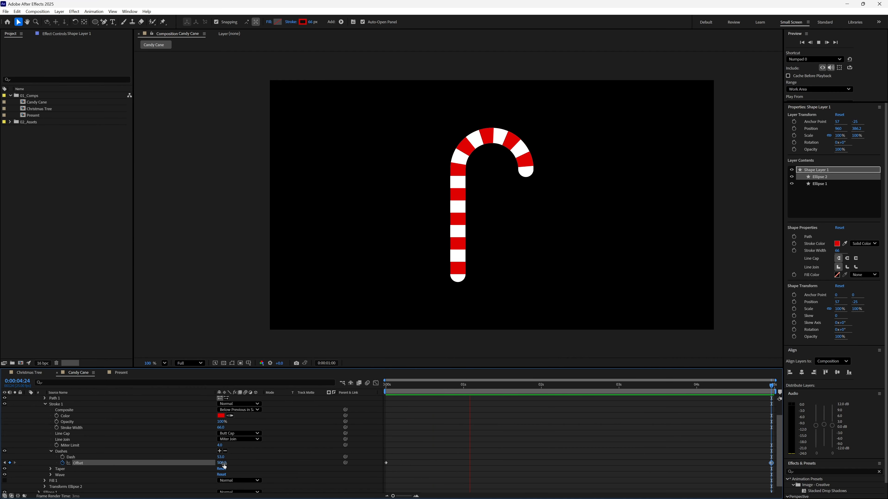
{"action": "key", "text": "space"}
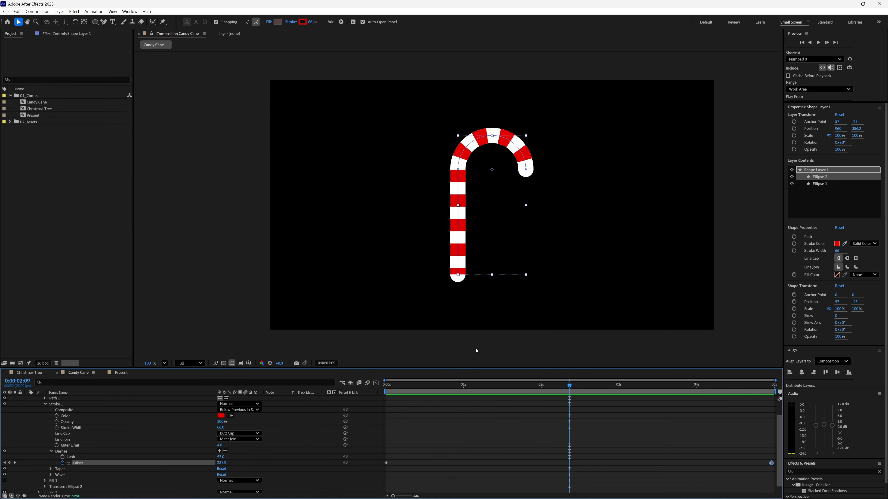
Add Trim Paths to the candy cane layer's Contents so it affects both ellipse groups, and expand its properties.
{"action": "scroll", "coordinate": [779, 451], "scroll_direction": "up", "scroll_amount": 3}
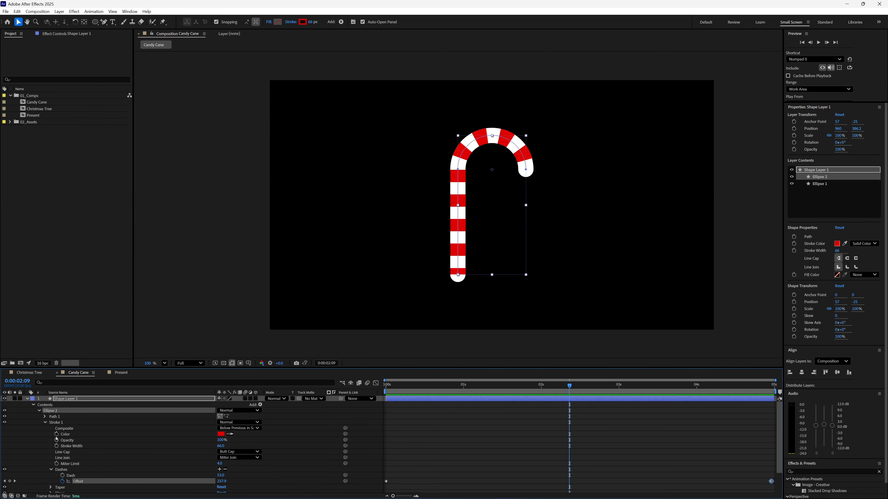
{"action": "left_click", "coordinate": [46, 423]}
{"action": "left_click", "coordinate": [39, 410]}
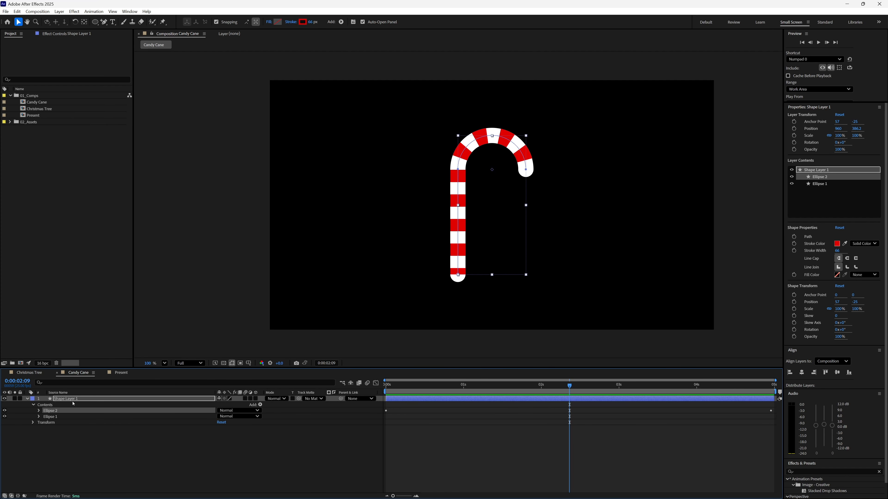
{"action": "left_click", "coordinate": [39, 410]}
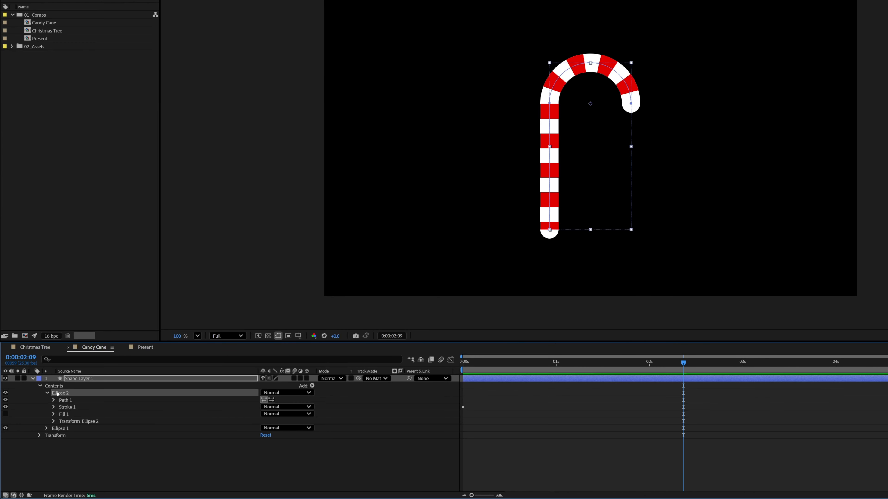
{"action": "left_click", "coordinate": [61, 450]}
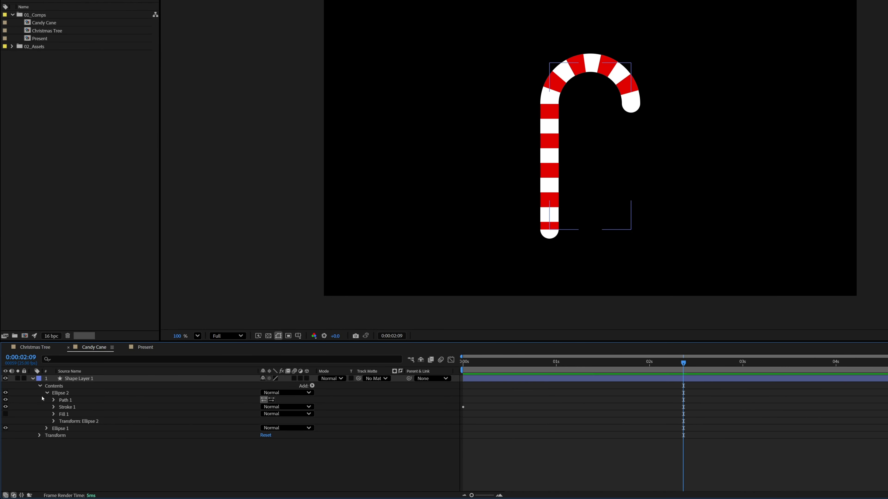
{"action": "left_click", "coordinate": [46, 394]}
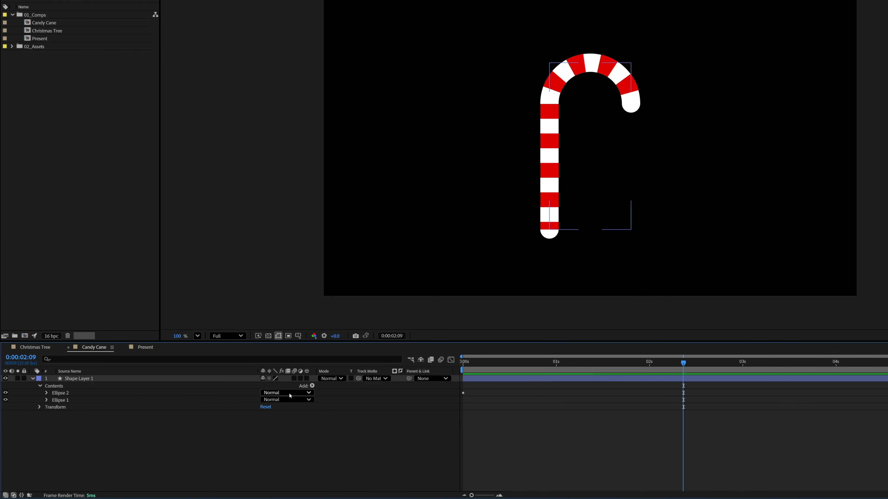
{"action": "left_click", "coordinate": [312, 386]}
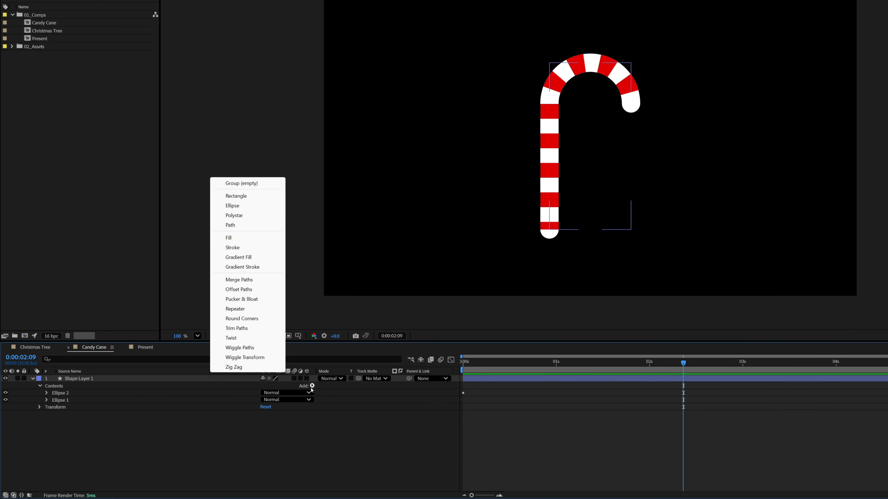
{"action": "left_click", "coordinate": [253, 329]}
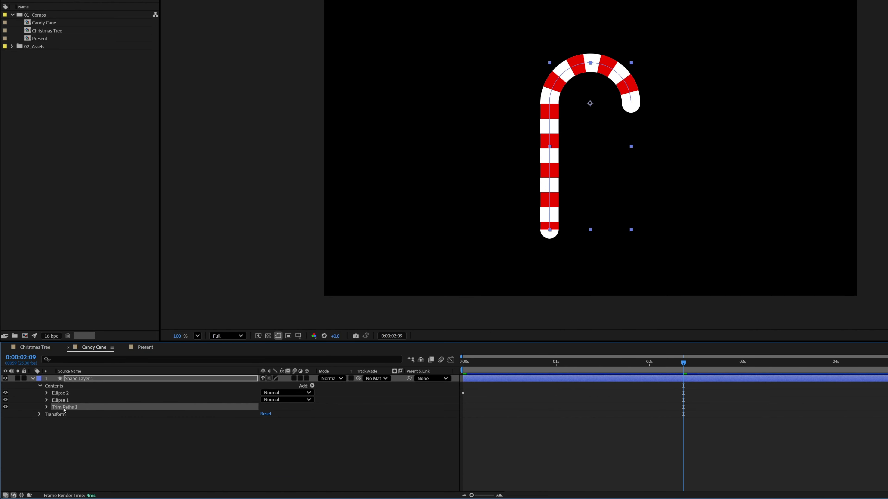
{"action": "left_click", "coordinate": [47, 407]}
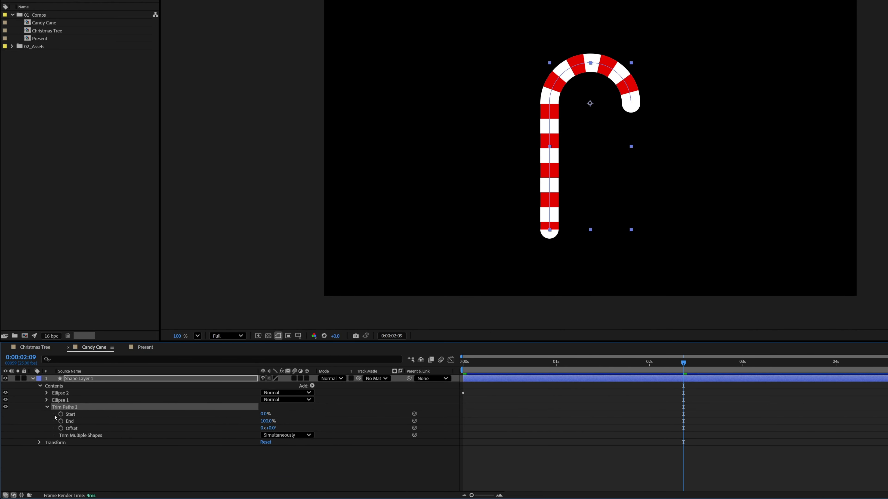
Animate the Trim Paths End property with keyframes of 0% at 0:00:00:00 and 100% at 0:00:00:24.
{"action": "left_click_drag", "start_coordinate": [490, 363], "coordinate": [459, 364]}
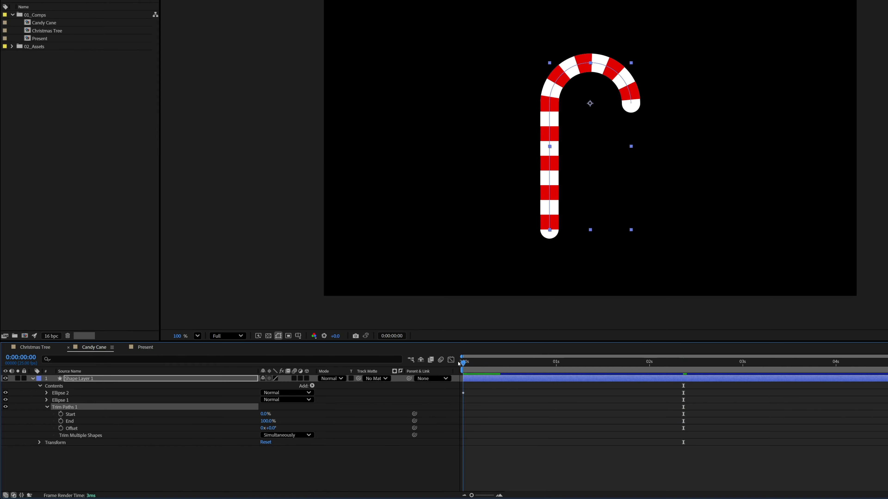
{"action": "left_click_drag", "start_coordinate": [267, 420], "coordinate": [204, 420]}
{"action": "left_click", "coordinate": [61, 421]}
{"action": "left_click_drag", "start_coordinate": [535, 373], "coordinate": [553, 375]}
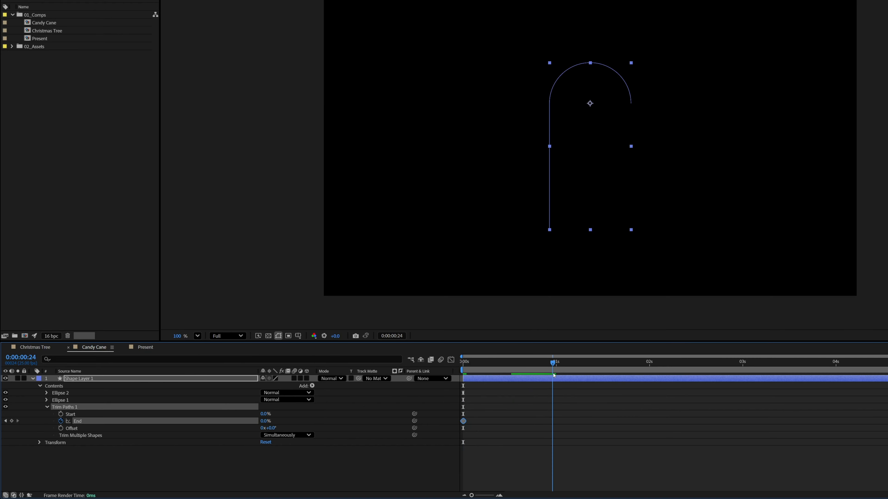
{"action": "left_click_drag", "start_coordinate": [263, 423], "coordinate": [321, 424]}
Ease into the second Trim Paths End keyframe and ease out of the first one.
{"action": "right_click", "coordinate": [552, 421]}
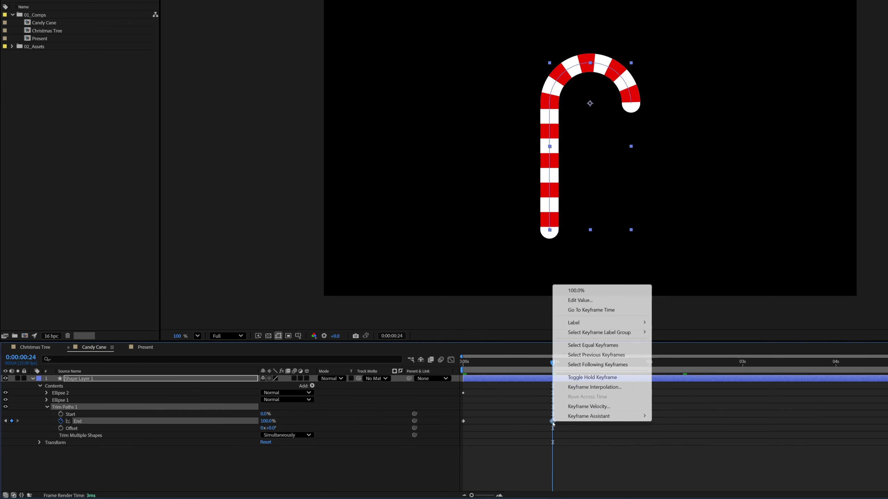
{"action": "mouse_move", "coordinate": [594, 416]}
{"action": "left_click", "coordinate": [720, 332]}
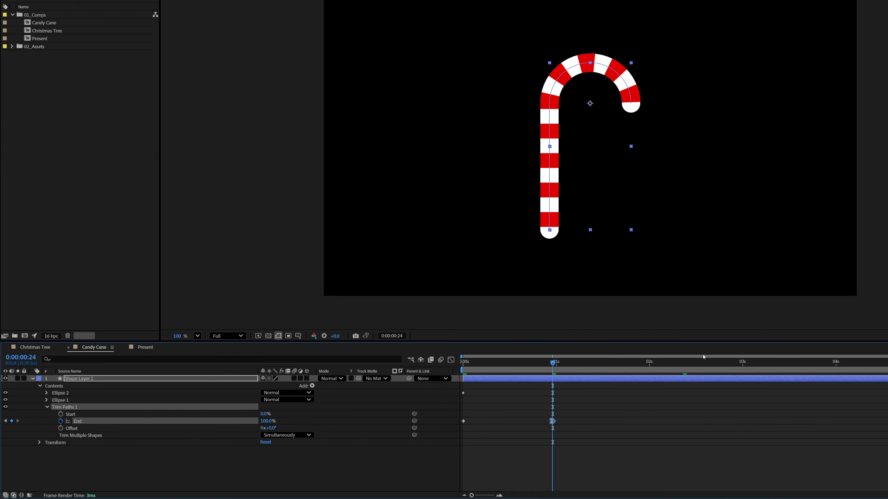
{"action": "right_click", "coordinate": [463, 421]}
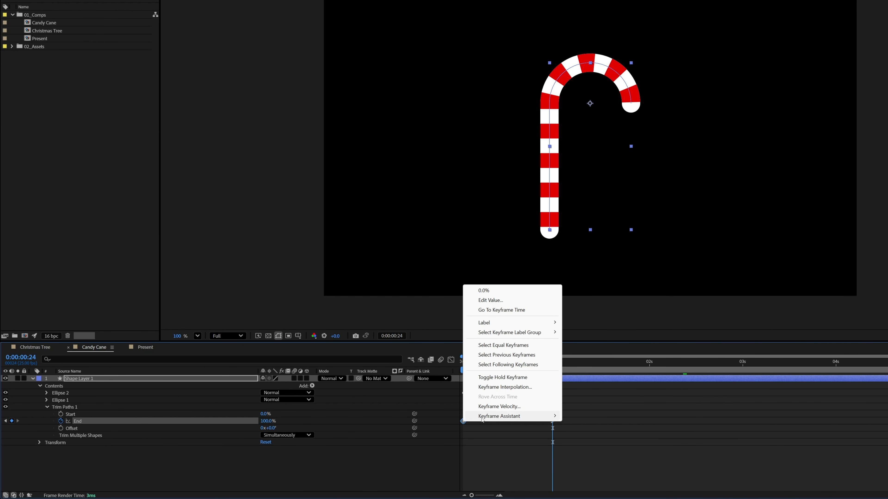
{"action": "mouse_move", "coordinate": [485, 416]}
{"action": "left_click", "coordinate": [616, 344]}
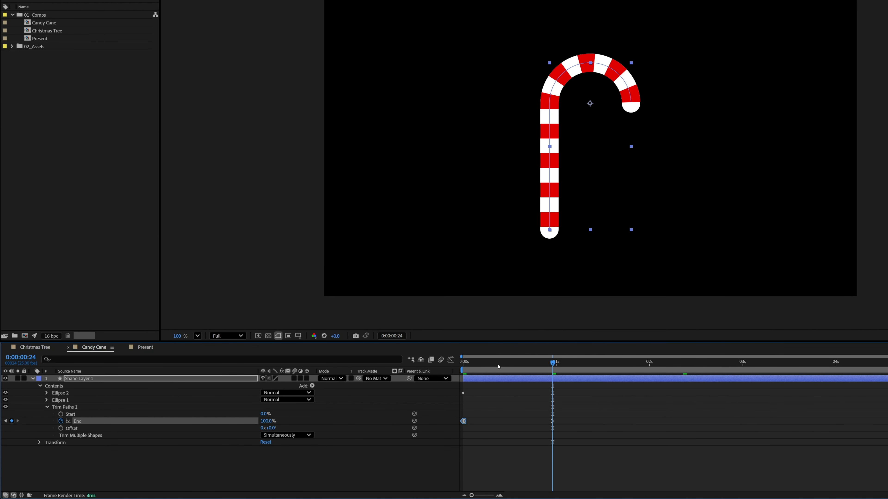
Reshape the speed graph of the Trim Paths End animation so it peaks sharply between the keyframes, and preview it.
{"action": "left_click", "coordinate": [450, 360]}
{"action": "left_click_drag", "start_coordinate": [478, 472], "coordinate": [520, 472]}
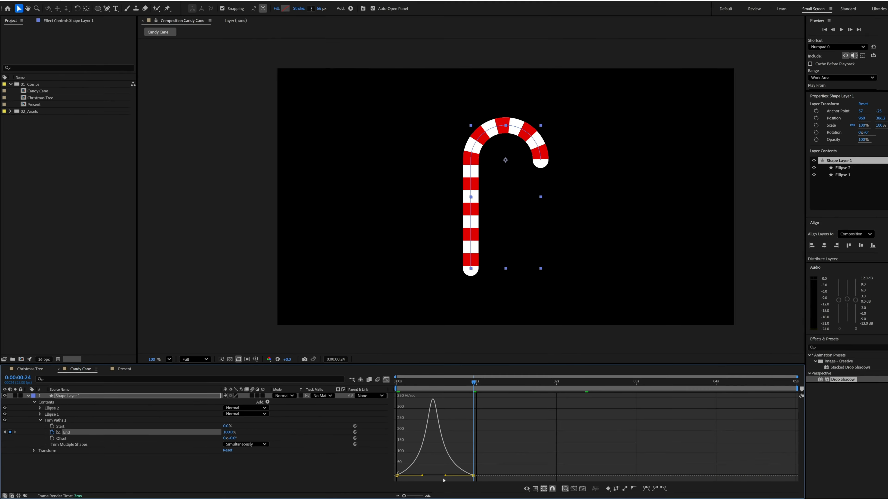
{"action": "key", "text": "space"}
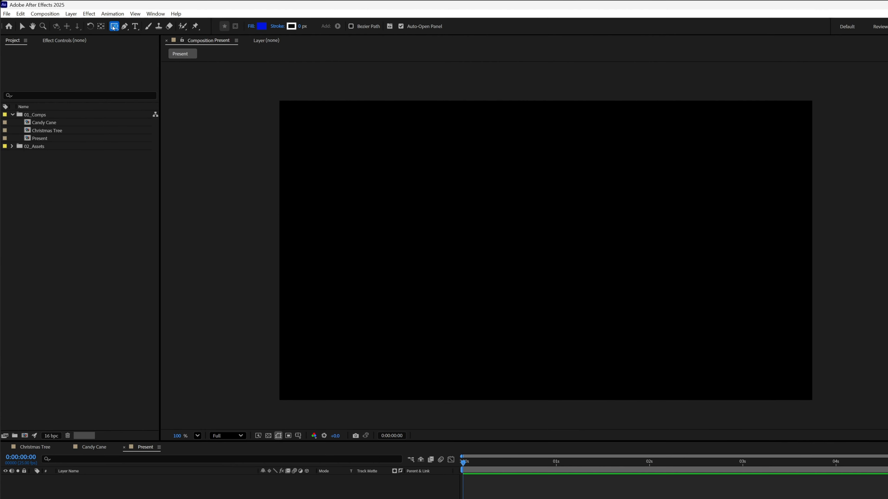
Draw a rectangle about 398 by 251 px in the Present composition and centre it horizontally and vertically.
{"action": "left_click", "coordinate": [114, 26]}
{"action": "left_click", "coordinate": [136, 27]}
{"action": "left_click_drag", "start_coordinate": [485, 211], "coordinate": [544, 252]}
{"action": "left_click_drag", "start_coordinate": [455, 211], "coordinate": [497, 234]}
{"action": "left_click", "coordinate": [805, 380]}
{"action": "left_click", "coordinate": [837, 379]}
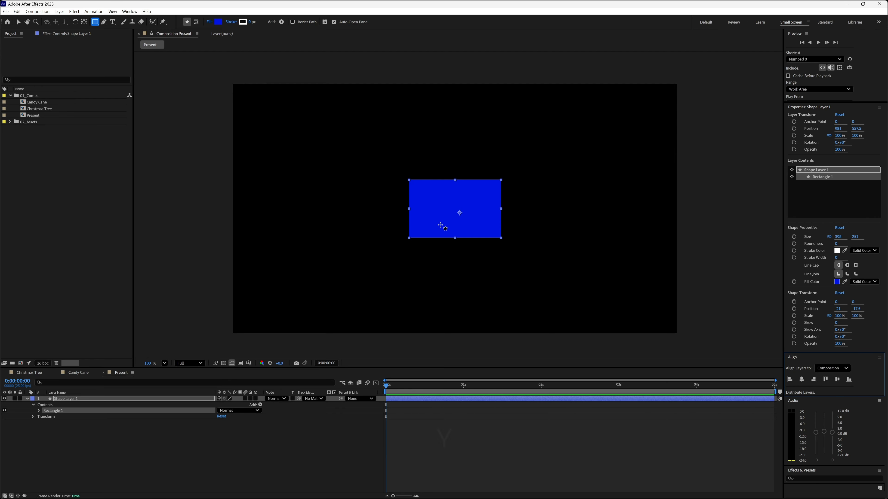
Move the rectangle layer's anchor point to the rectangle's centre.
{"action": "key", "text": "y"}
{"action": "left_click_drag", "start_coordinate": [459, 214], "coordinate": [455, 209]}
{"action": "key", "text": "Return"}
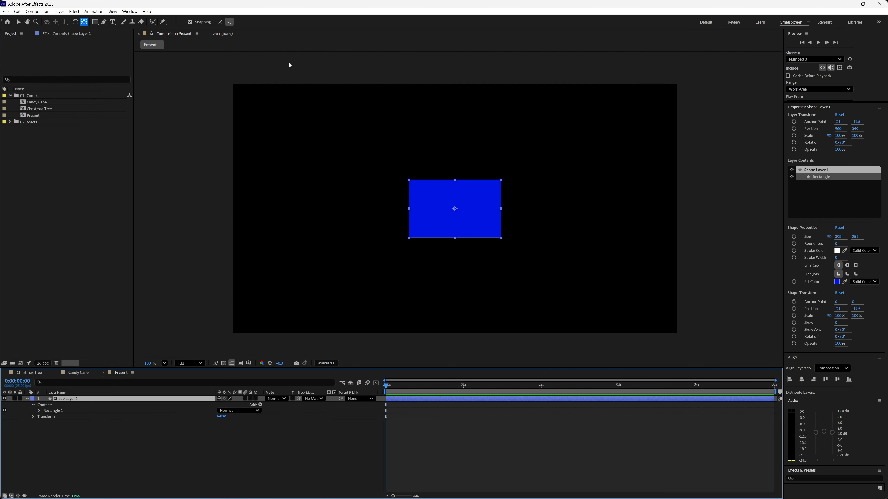
{"action": "key", "text": "v"}
Set the rectangle's fill color to red EF0031.
{"action": "left_click", "coordinate": [277, 21]}
{"action": "left_click", "coordinate": [461, 213]}
{"action": "left_click", "coordinate": [454, 215]}
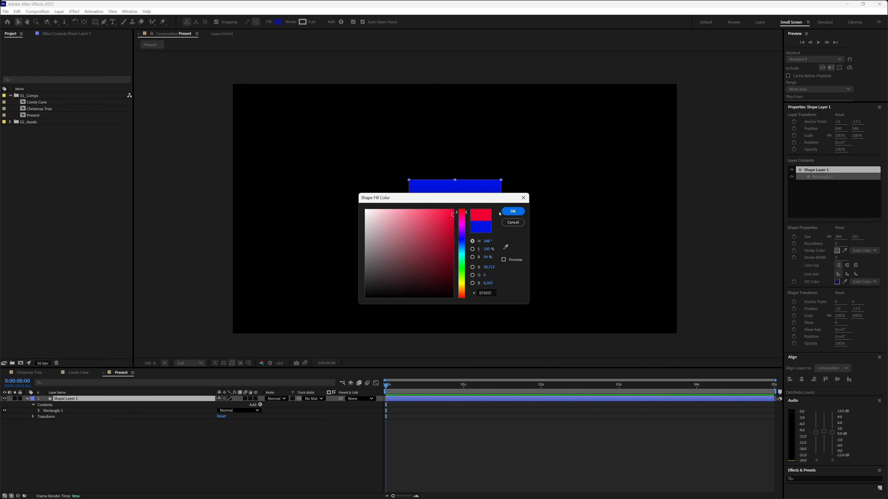
{"action": "left_click", "coordinate": [511, 211]}
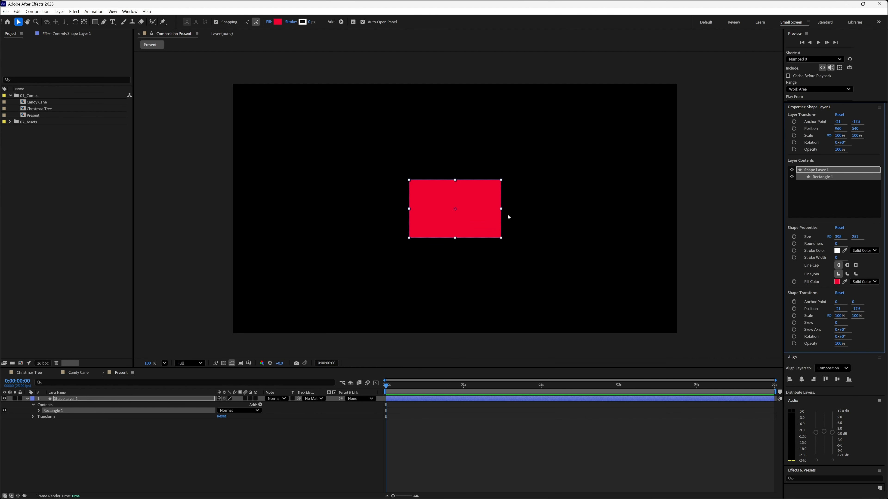
Draw a straight horizontal path across the middle of the rectangle on a new shape layer and set its stroke width to 58 px.
{"action": "left_click", "coordinate": [125, 448]}
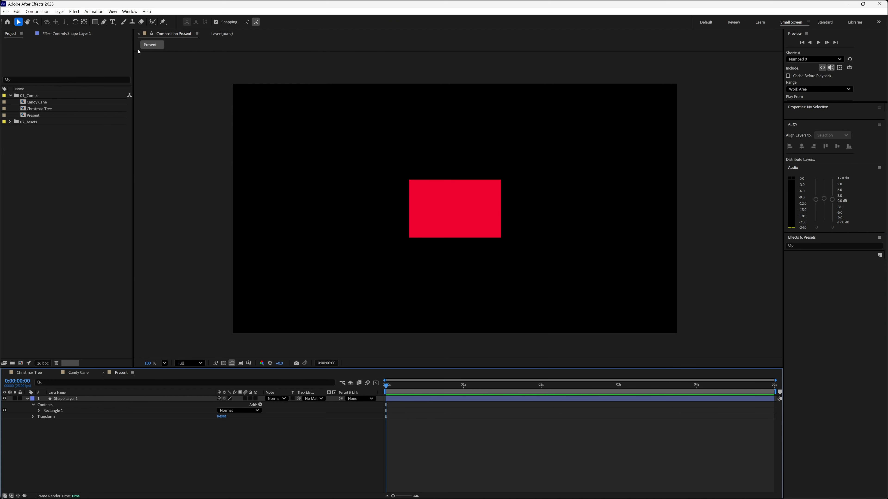
{"action": "left_click", "coordinate": [104, 22]}
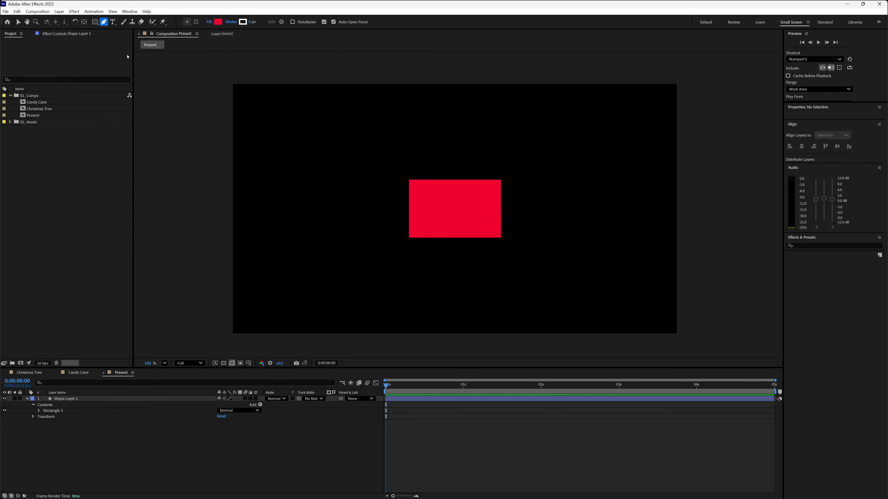
{"action": "left_click", "coordinate": [407, 207]}
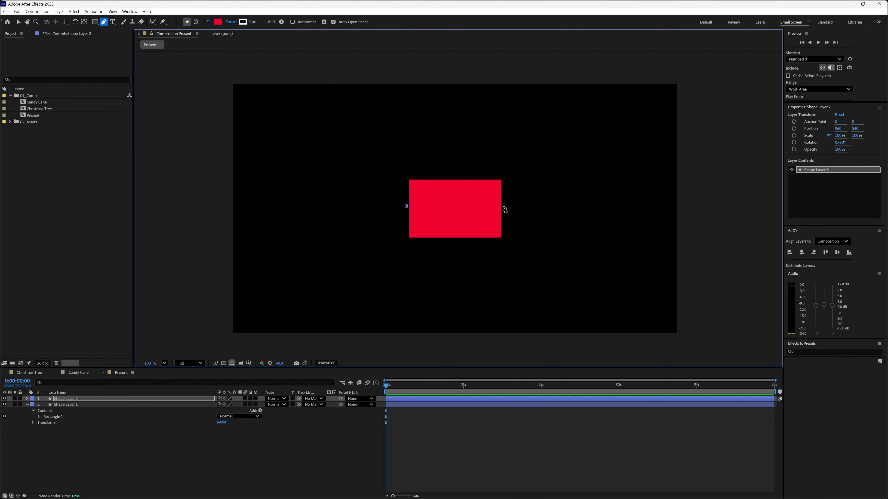
{"action": "left_click", "coordinate": [503, 206]}
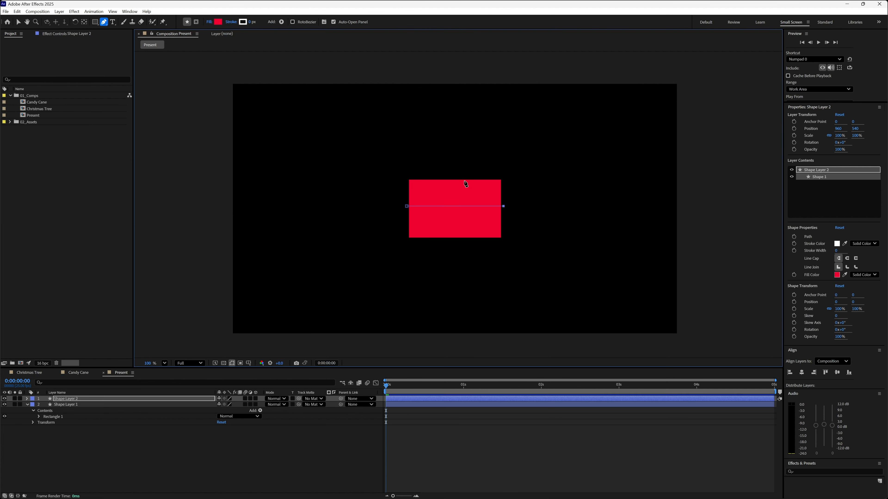
{"action": "mouse_move", "coordinate": [250, 24]}
{"action": "left_mouse_down"}
{"action": "mouse_move", "coordinate": [274, 21]}
{"action": "mouse_move", "coordinate": [256, 23]}
{"action": "left_mouse_up"}
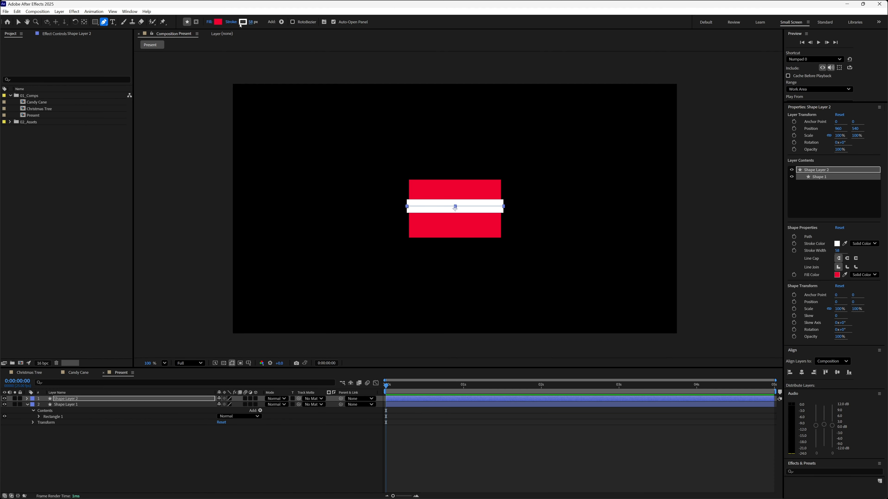
Set the horizontal line's stroke color to bright green and centre the layer vertically in the composition.
{"action": "left_click", "coordinate": [245, 23]}
{"action": "left_click", "coordinate": [462, 275]}
{"action": "mouse_move", "coordinate": [452, 233]}
{"action": "left_mouse_down"}
{"action": "mouse_move", "coordinate": [462, 217]}
{"action": "mouse_move", "coordinate": [455, 233]}
{"action": "mouse_move", "coordinate": [456, 224]}
{"action": "left_mouse_up"}
{"action": "left_click", "coordinate": [461, 265]}
{"action": "left_click", "coordinate": [513, 211]}
{"action": "left_click", "coordinate": [837, 372]}
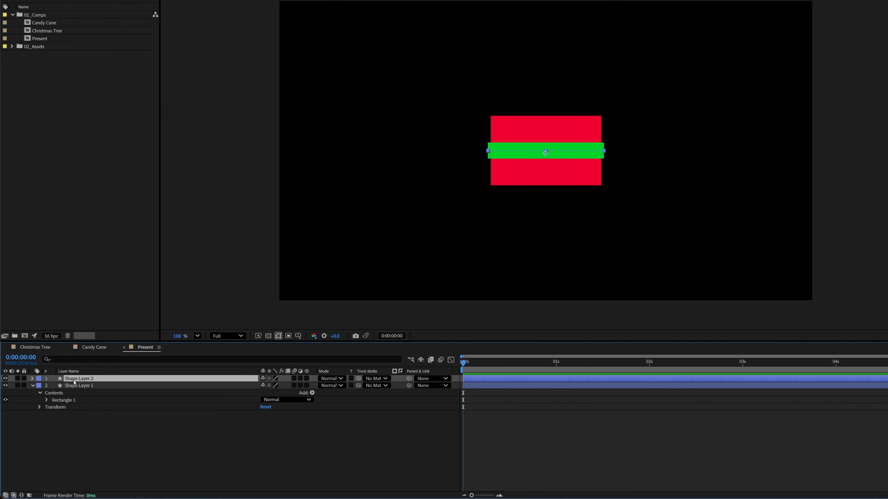
Rename the green line's shape layer to Ribbon.
{"action": "key", "text": "Return"}
{"action": "type", "text": "Ribbon"}
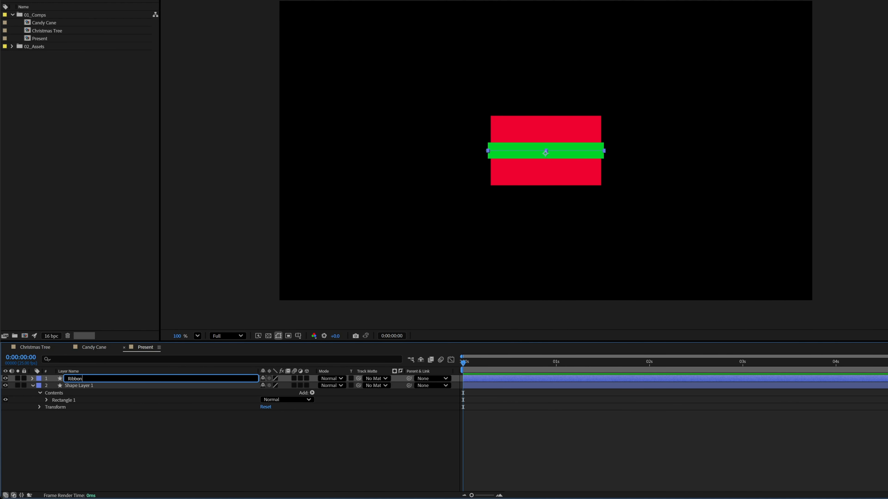
{"action": "key", "text": "Return"}
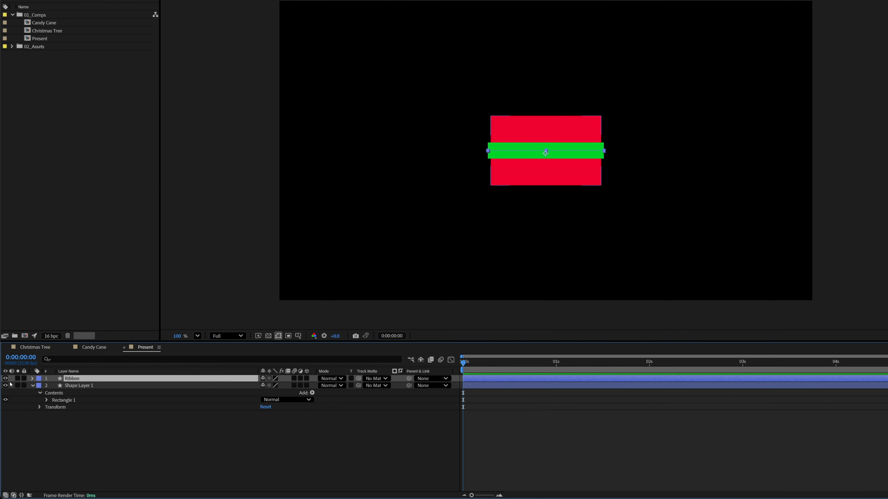
Duplicate Path 1 inside the Ribbon layer's Shape 1 group.
{"action": "left_click", "coordinate": [32, 379]}
{"action": "left_click", "coordinate": [38, 386]}
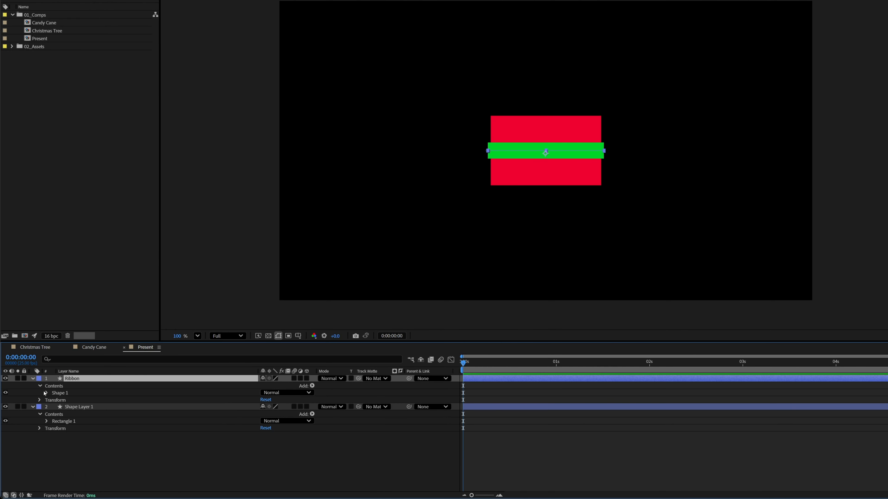
{"action": "left_click", "coordinate": [46, 396]}
{"action": "left_click", "coordinate": [46, 392]}
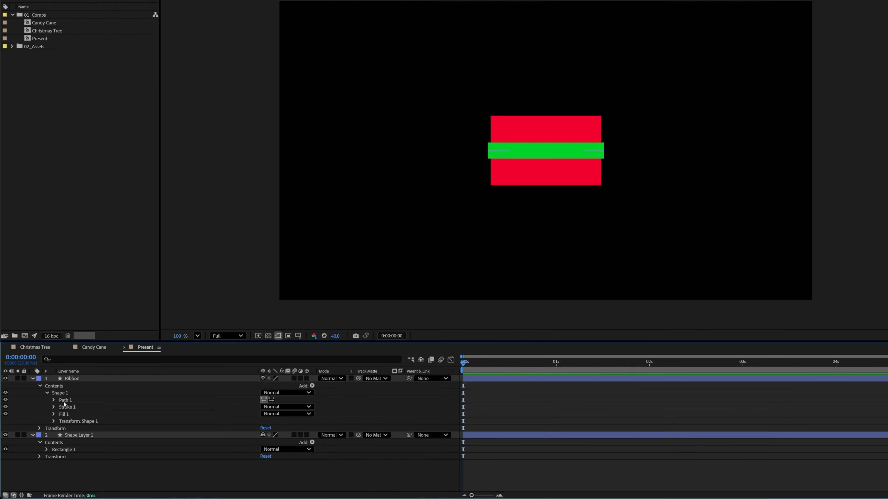
{"action": "left_click", "coordinate": [65, 401]}
{"action": "key", "text": "ctrl+d"}
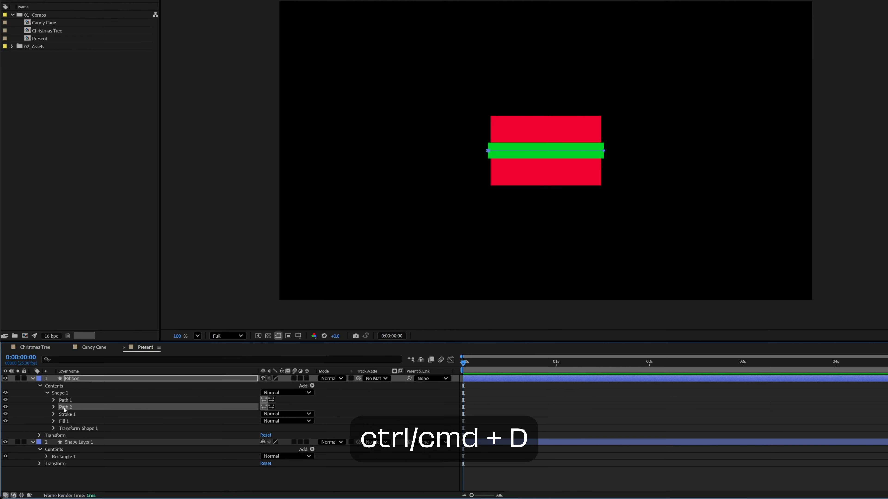
Turn the duplicated Path 2 into a vertical strip through the box's centre and shorten both ends to just beyond the box's edges.
{"action": "left_click", "coordinate": [53, 408]}
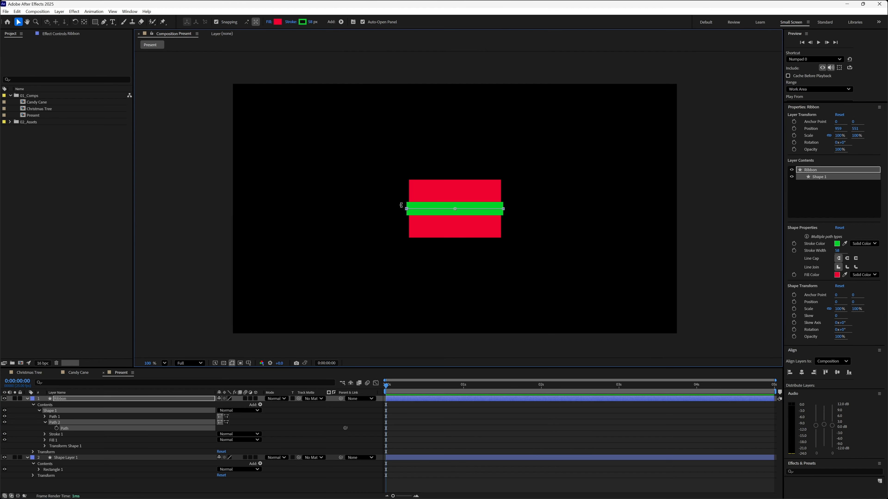
{"action": "left_click_drag", "start_coordinate": [401, 205], "coordinate": [458, 178]}
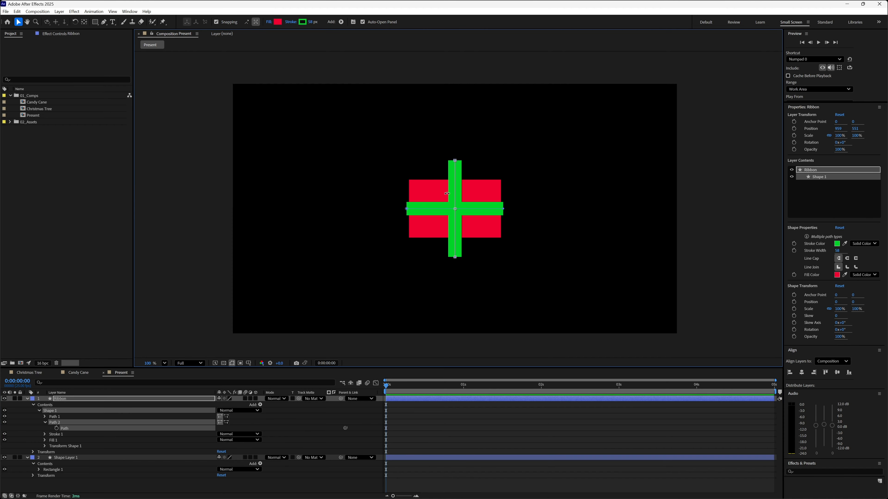
{"action": "double_click", "coordinate": [464, 164]}
{"action": "left_click_drag", "start_coordinate": [455, 161], "coordinate": [456, 178]}
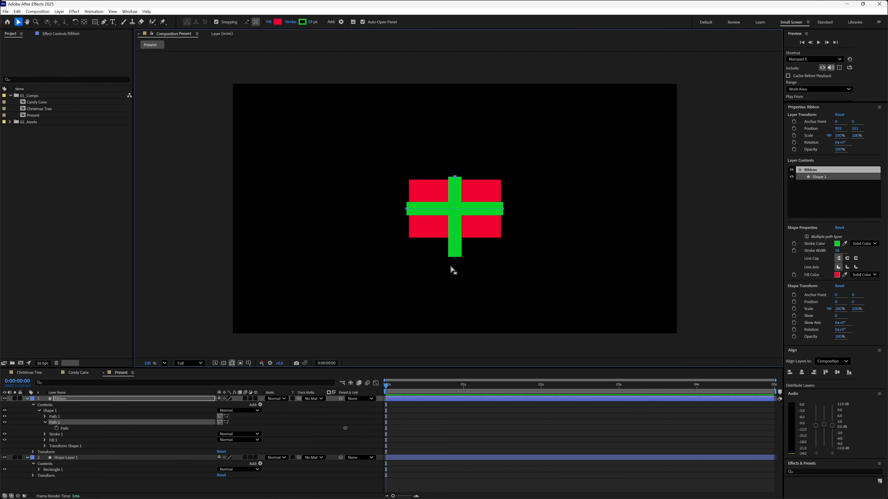
{"action": "left_click_drag", "start_coordinate": [454, 257], "coordinate": [455, 246]}
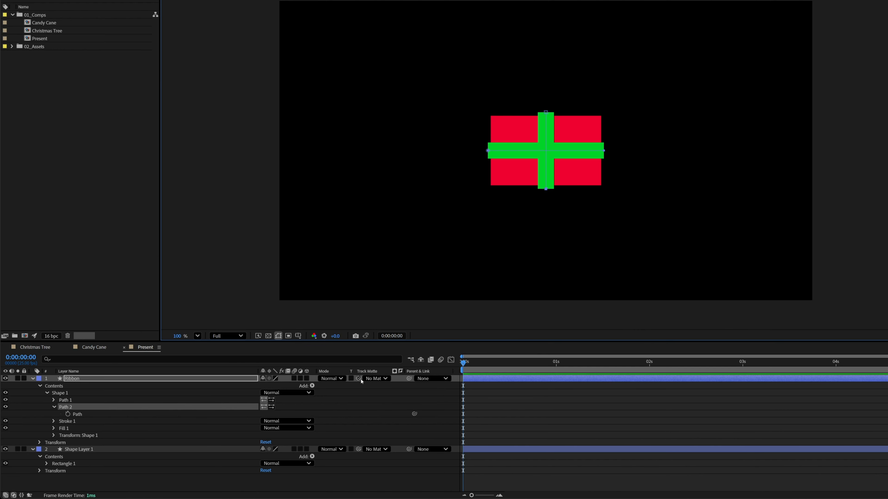
Set the red rectangle's Shape Layer 1 as the Ribbon layer's track matte and turn the rectangle's visibility back on.
{"action": "left_click_drag", "start_coordinate": [355, 382], "coordinate": [120, 451]}
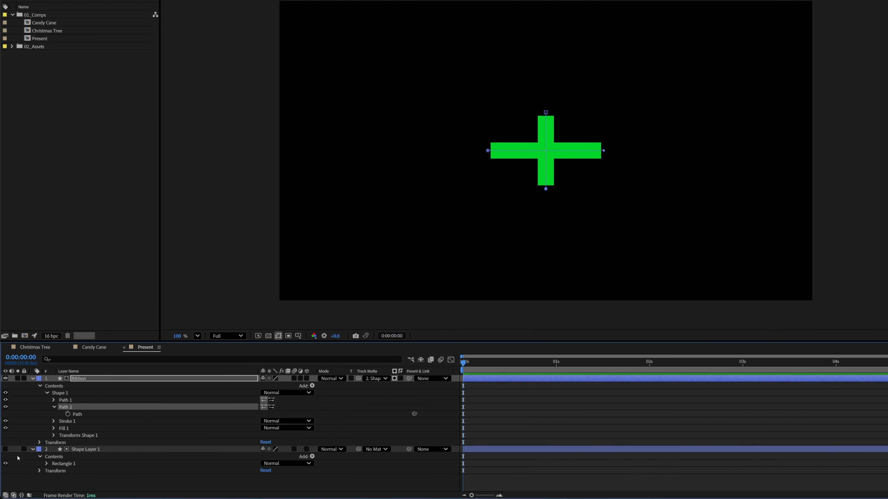
{"action": "left_click", "coordinate": [5, 450]}
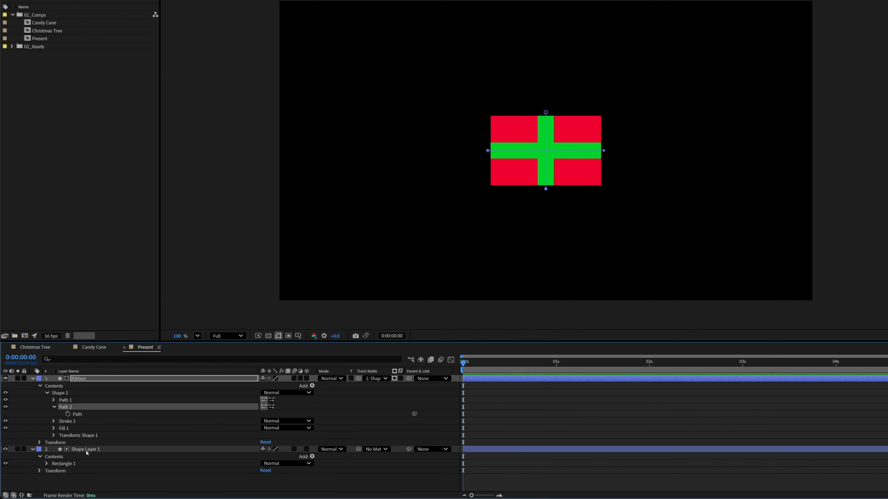
Rename the red rectangle's shape layer to Box and collapse the properties of both layers.
{"action": "left_click", "coordinate": [86, 450]}
{"action": "key", "text": "Return"}
{"action": "type", "text": "Box"}
{"action": "key", "text": "Return"}
{"action": "left_click", "coordinate": [363, 160]}
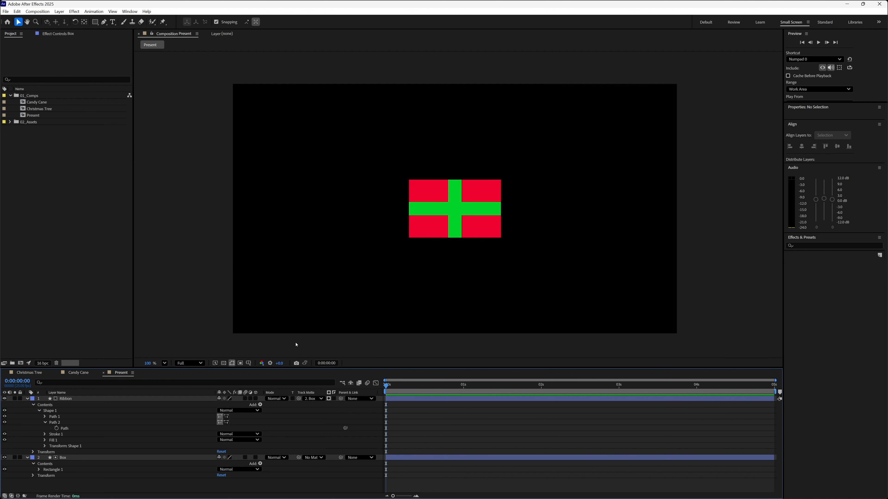
{"action": "left_click", "coordinate": [27, 399]}
{"action": "left_click", "coordinate": [28, 405]}
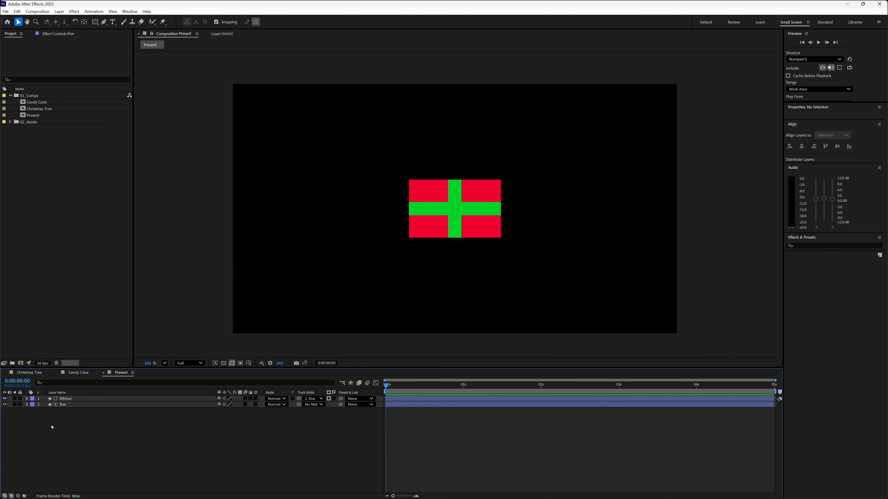
Draw a closed two-loop bow path with the Pen tool on a new shape layer, starting at the top of the vertical ribbon.
{"action": "left_click", "coordinate": [104, 22]}
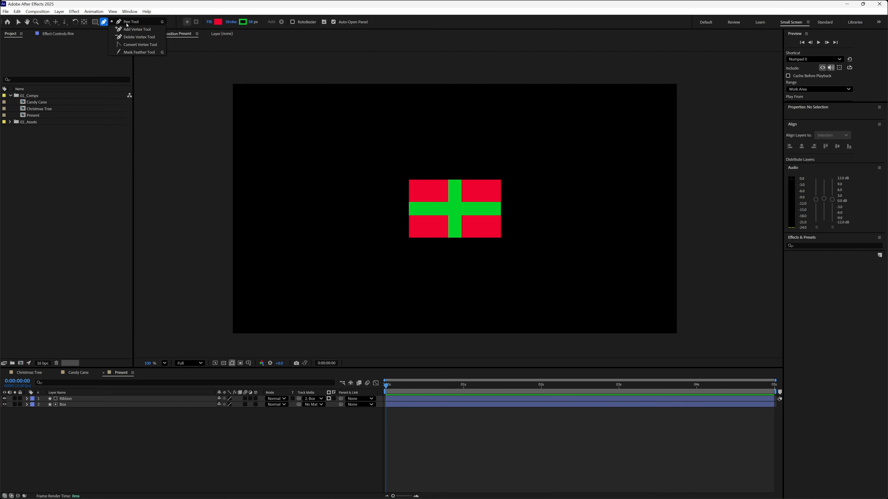
{"action": "left_click", "coordinate": [131, 23]}
{"action": "key", "text": "period"}
{"action": "key", "text": "period"}
{"action": "key", "text": "h"}
{"action": "left_click_drag", "start_coordinate": [464, 145], "coordinate": [457, 267]}
{"action": "key", "text": "g"}
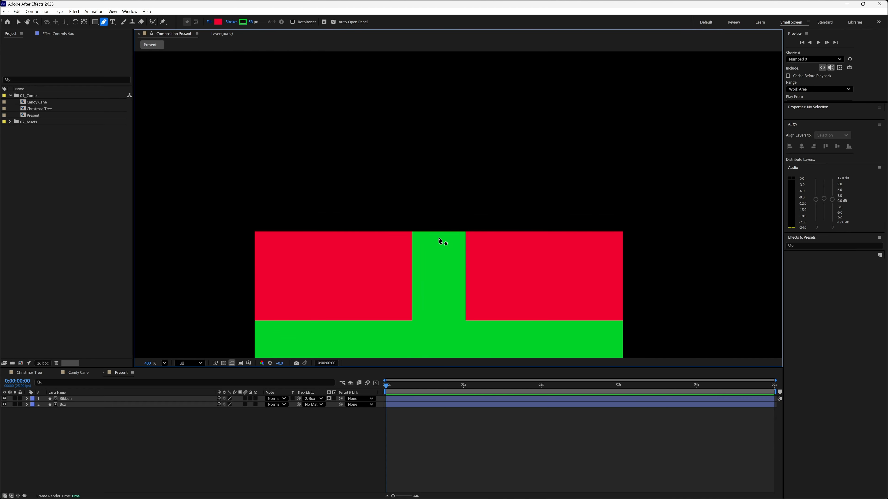
{"action": "left_click", "coordinate": [439, 239]}
{"action": "left_click_drag", "start_coordinate": [521, 159], "coordinate": [560, 188]}
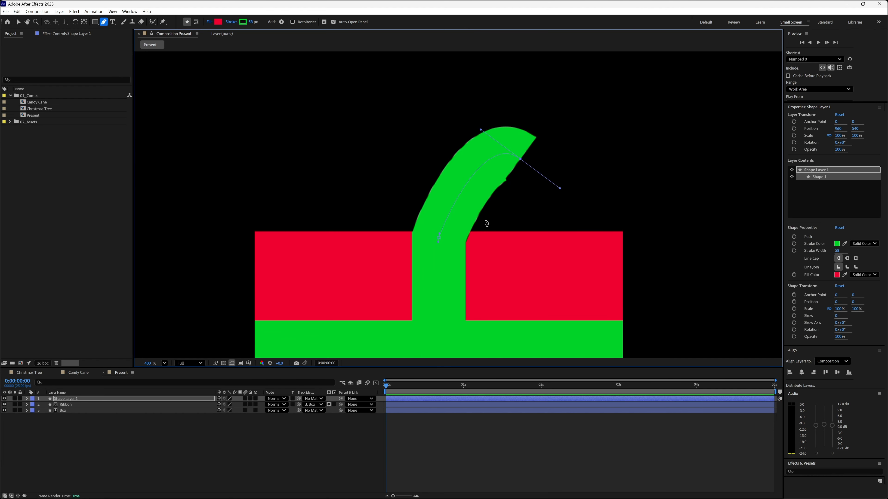
{"action": "left_click_drag", "start_coordinate": [438, 239], "coordinate": [410, 240]}
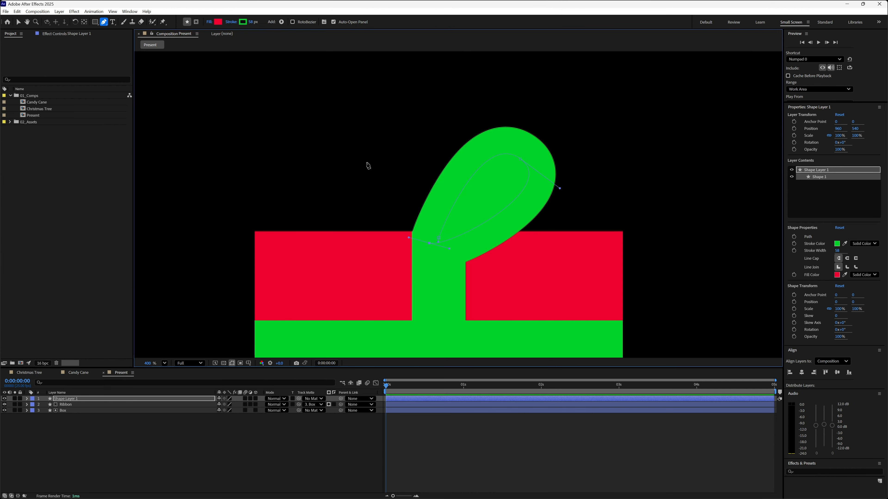
{"action": "left_click_drag", "start_coordinate": [348, 147], "coordinate": [388, 122]}
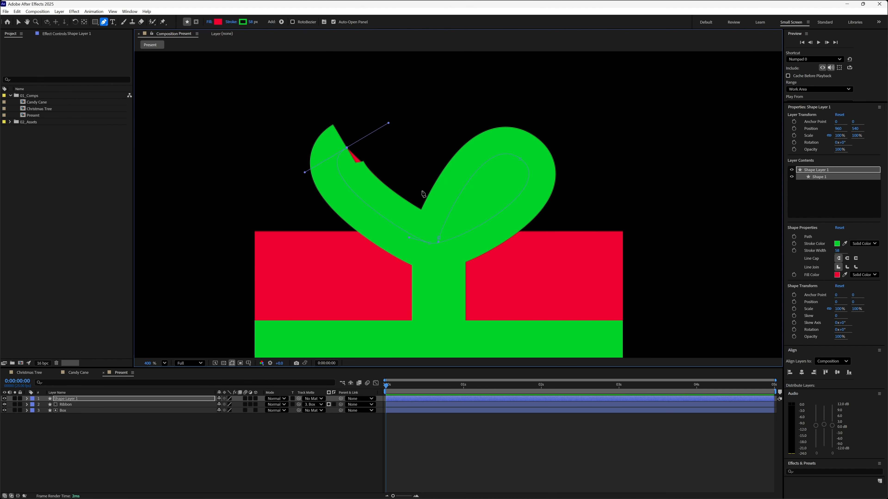
{"action": "left_click_drag", "start_coordinate": [439, 239], "coordinate": [441, 268]}
Reduce the bow's stroke width and set its fill to None.
{"action": "left_click_drag", "start_coordinate": [250, 22], "coordinate": [240, 22]}
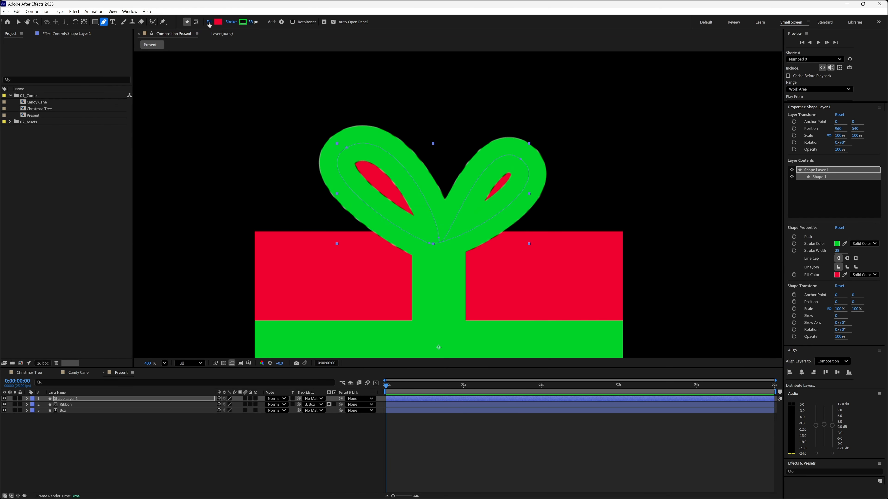
{"action": "left_click", "coordinate": [209, 23]}
{"action": "left_click", "coordinate": [407, 235]}
{"action": "left_click", "coordinate": [452, 272]}
Reshape the bow's two loops by repositioning their vertices and adjusting the curve handles at the centre knot.
{"action": "key", "text": "v"}
{"action": "left_click_drag", "start_coordinate": [520, 161], "coordinate": [519, 145]}
{"action": "mouse_move", "coordinate": [430, 245]}
{"action": "left_mouse_down"}
{"action": "mouse_move", "coordinate": [438, 224]}
{"action": "mouse_move", "coordinate": [436, 238]}
{"action": "left_mouse_up"}
{"action": "left_click_drag", "start_coordinate": [346, 147], "coordinate": [356, 147]}
{"action": "left_click", "coordinate": [436, 240]}
{"action": "left_click_drag", "start_coordinate": [437, 240], "coordinate": [411, 242]}
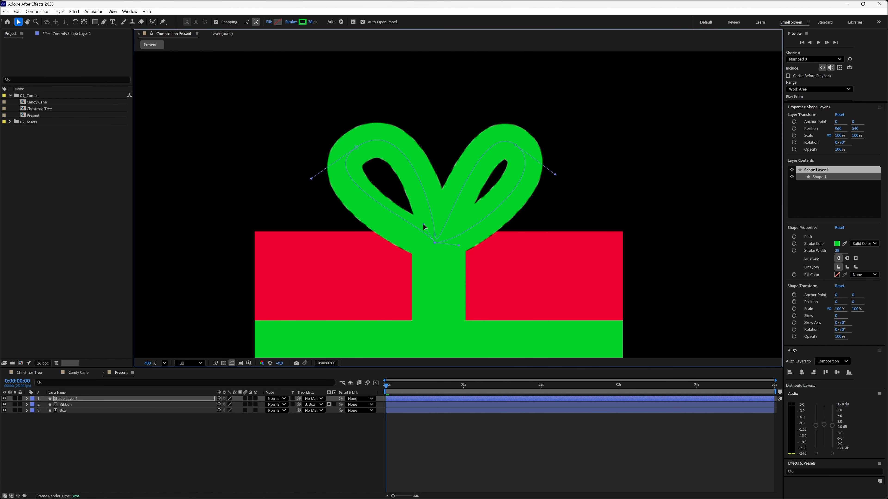
{"action": "left_click_drag", "start_coordinate": [423, 225], "coordinate": [425, 221]}
{"action": "left_click_drag", "start_coordinate": [459, 248], "coordinate": [420, 222]}
{"action": "left_click_drag", "start_coordinate": [357, 151], "coordinate": [364, 171]}
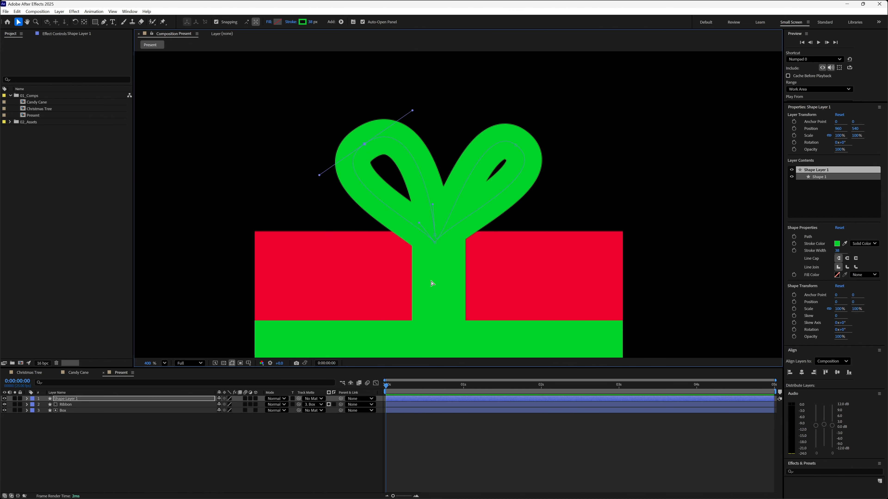
Set the bow's stroke width to 28 px.
{"action": "key", "text": "comma"}
{"action": "left_click", "coordinate": [441, 416]}
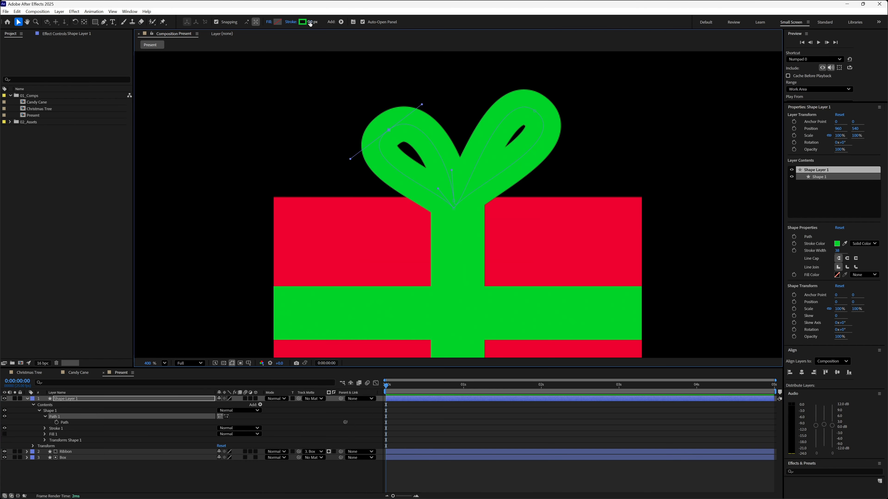
{"action": "left_click_drag", "start_coordinate": [310, 22], "coordinate": [306, 20]}
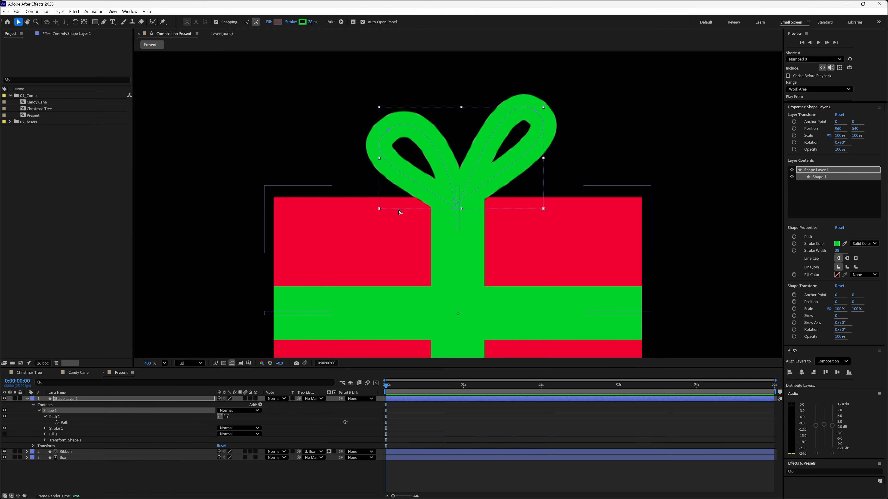
{"action": "scroll", "coordinate": [400, 212], "scroll_direction": "down", "scroll_amount": 1}
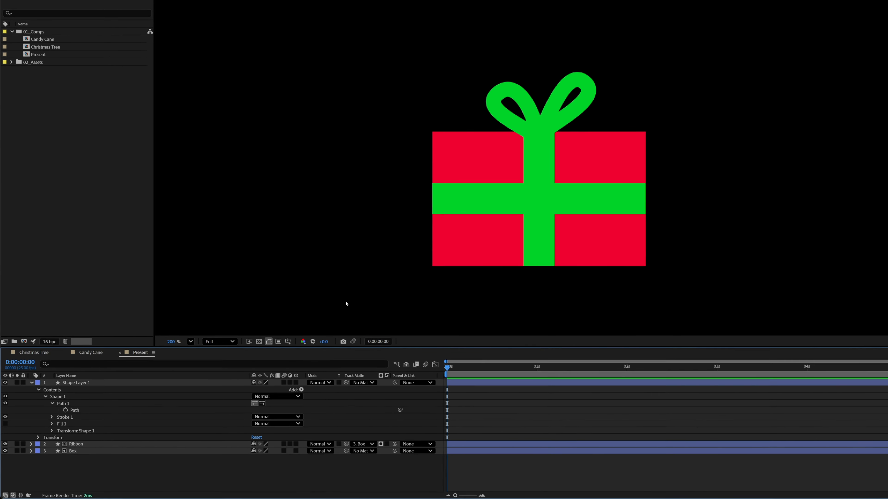
Rename the bow's shape layer to Bow and collapse its properties.
{"action": "left_click", "coordinate": [100, 379]}
{"action": "key", "text": "Return"}
{"action": "type", "text": "Bow"}
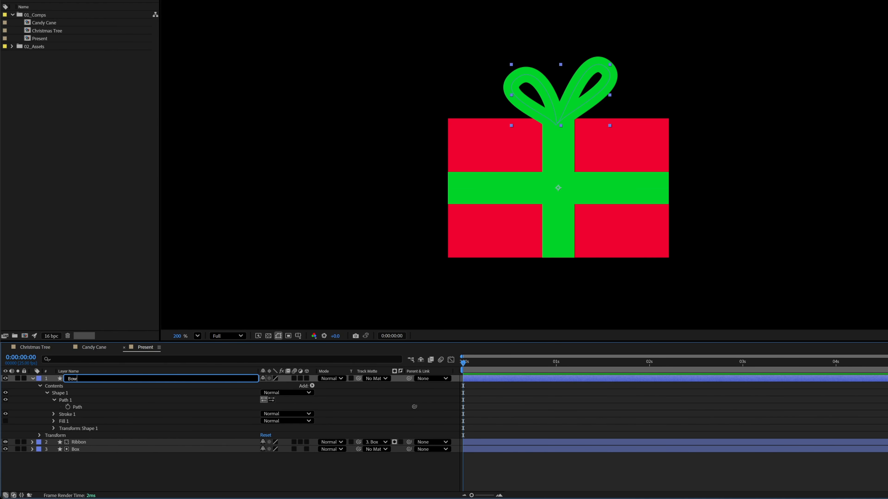
{"action": "key", "text": "Return"}
{"action": "left_click", "coordinate": [32, 379]}
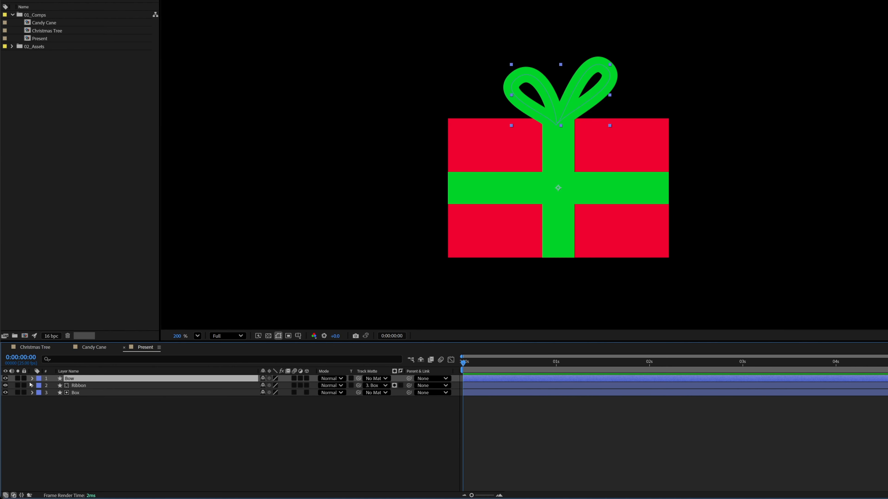
Add Trim Paths to the Ribbon layer's contents and expand its properties.
{"action": "left_click", "coordinate": [32, 385]}
{"action": "left_click", "coordinate": [84, 387]}
{"action": "left_click", "coordinate": [46, 401]}
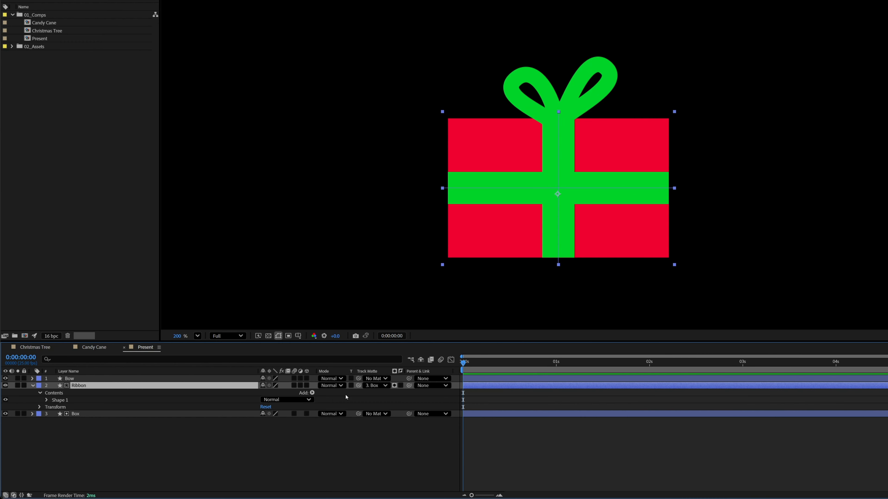
{"action": "left_click", "coordinate": [312, 393]}
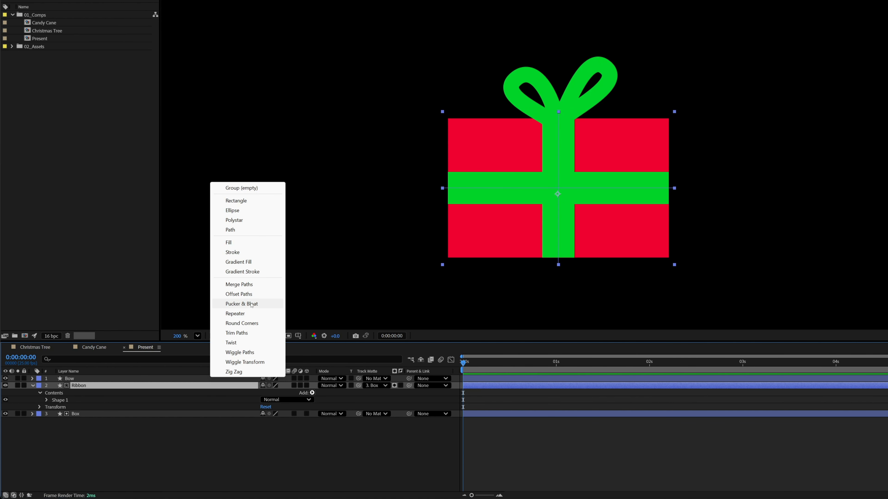
{"action": "left_click", "coordinate": [254, 335]}
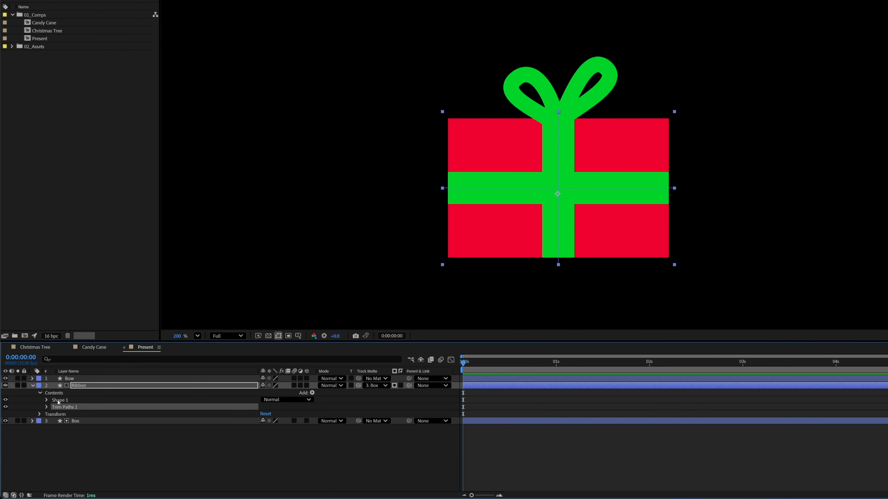
{"action": "left_click", "coordinate": [47, 407]}
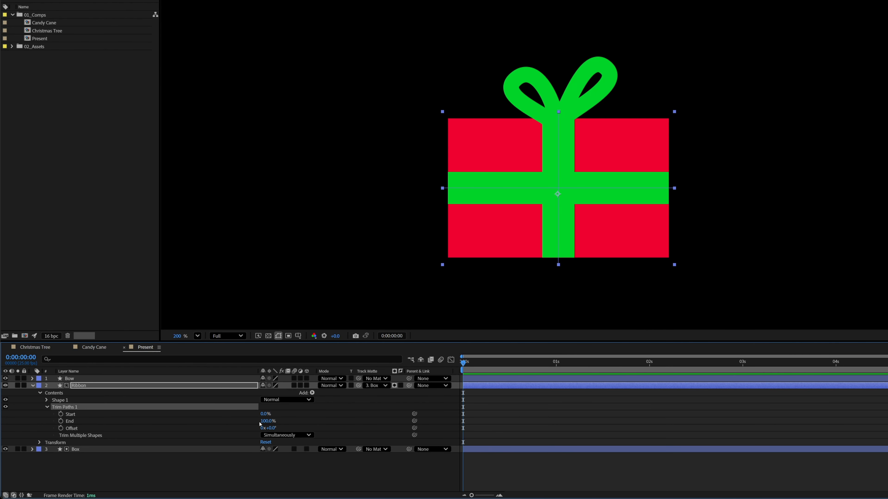
Keyframe the Ribbon's Trim Paths Start from 100% at 0:00:00:00 to 0% at 0:00:00:24.
{"action": "left_click_drag", "start_coordinate": [265, 414], "coordinate": [231, 418]}
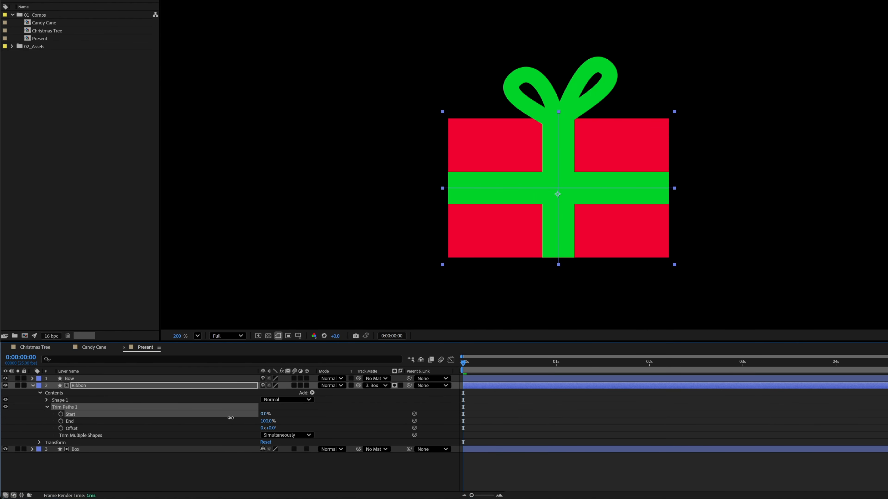
{"action": "left_click", "coordinate": [60, 414]}
{"action": "left_click_drag", "start_coordinate": [263, 416], "coordinate": [319, 417]}
{"action": "left_click_drag", "start_coordinate": [469, 369], "coordinate": [553, 369]}
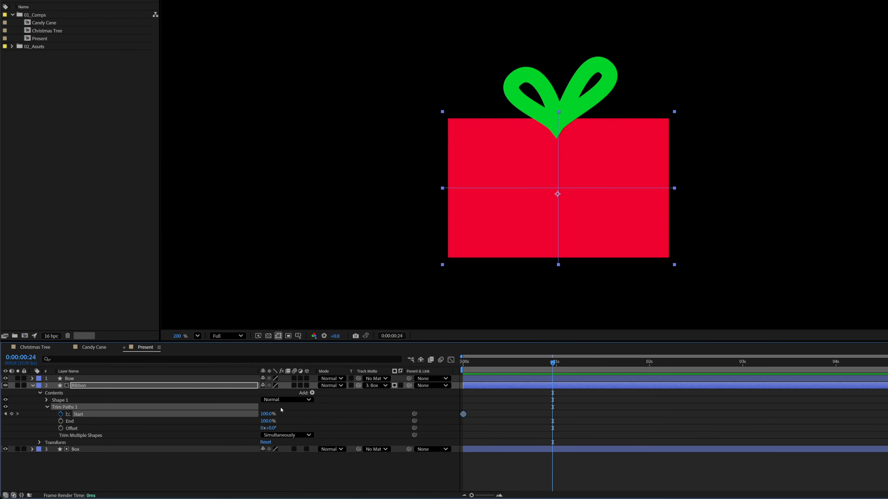
{"action": "left_click_drag", "start_coordinate": [268, 416], "coordinate": [211, 412]}
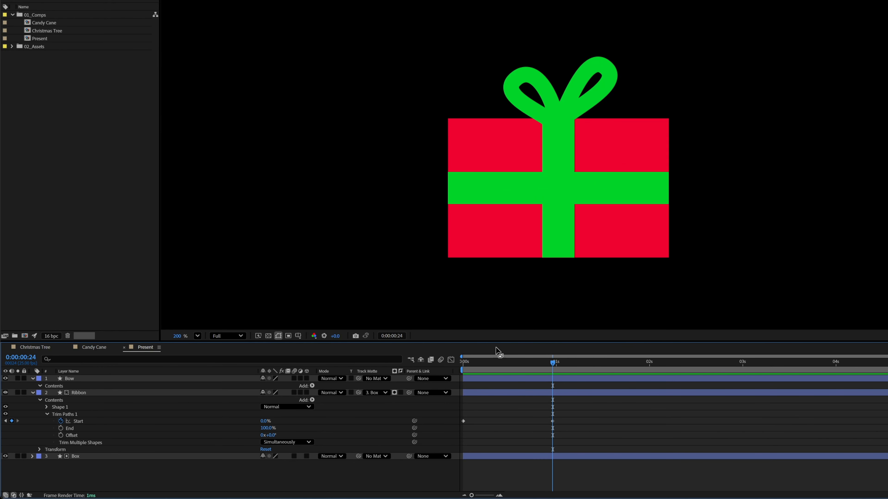
Copy the Ribbon's animated Trim Paths 1 onto the Bow layer at 0:00:00:24, reveal its keyframes and scrub through the bow's draw-on.
{"action": "left_click", "coordinate": [69, 418]}
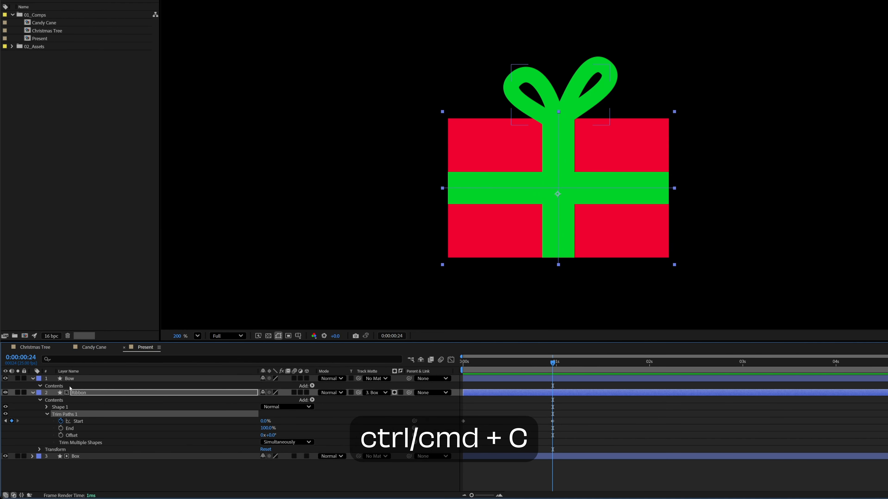
{"action": "left_click", "coordinate": [71, 379]}
{"action": "key", "text": "ctrl+v"}
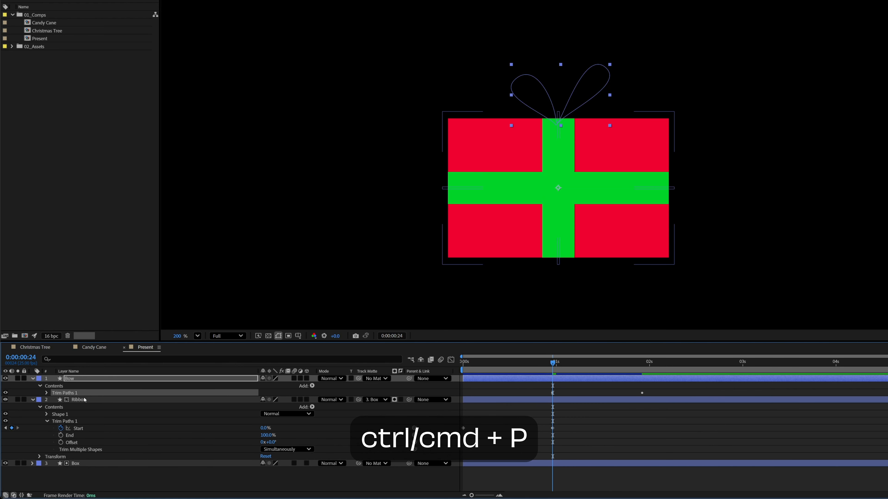
{"action": "key", "text": "u"}
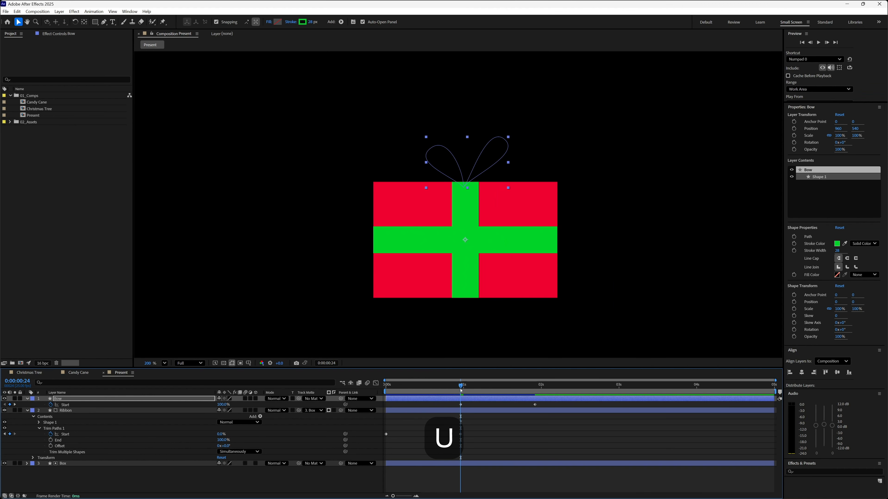
{"action": "mouse_move", "coordinate": [462, 387]}
{"action": "left_mouse_down"}
{"action": "mouse_move", "coordinate": [437, 388]}
{"action": "mouse_move", "coordinate": [536, 397]}
{"action": "mouse_move", "coordinate": [450, 396]}
{"action": "mouse_move", "coordinate": [505, 401]}
{"action": "left_mouse_up"}
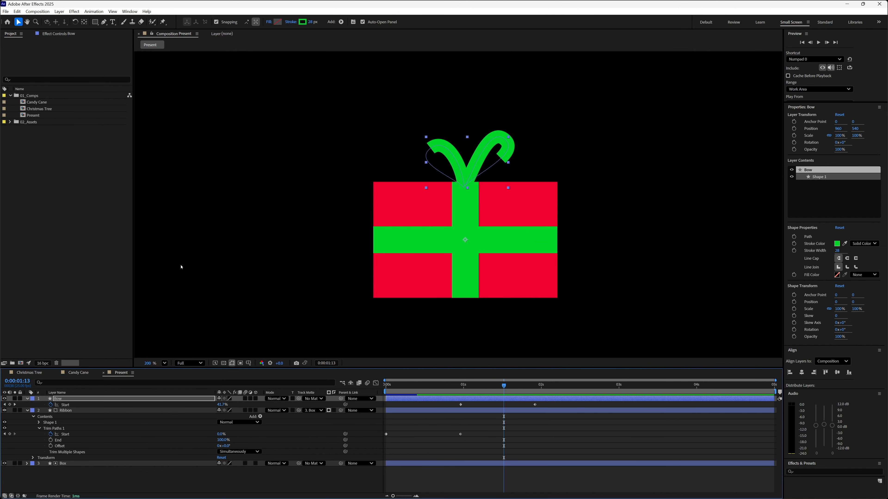
Set the bottom centre point of the Bow layer's Path 1 as its first vertex and scrub through the draw-on.
{"action": "left_click", "coordinate": [27, 398]}
{"action": "left_click", "coordinate": [26, 398]}
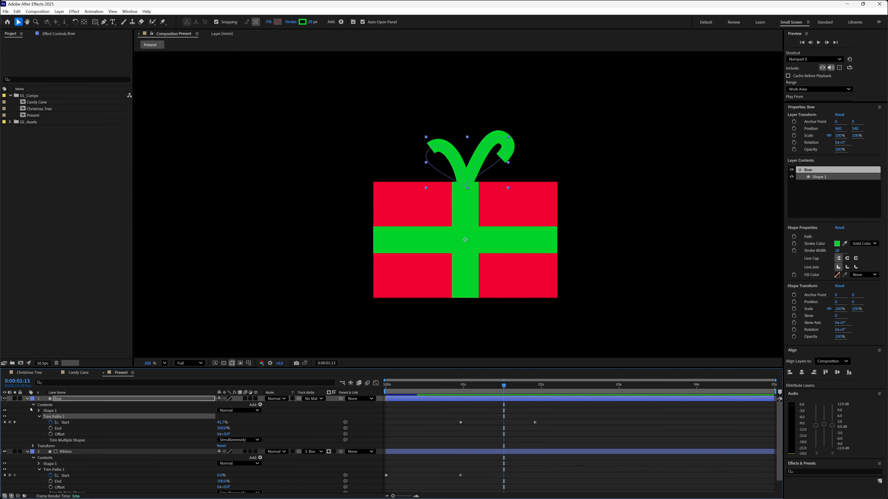
{"action": "left_click", "coordinate": [38, 411]}
{"action": "left_click", "coordinate": [45, 416]}
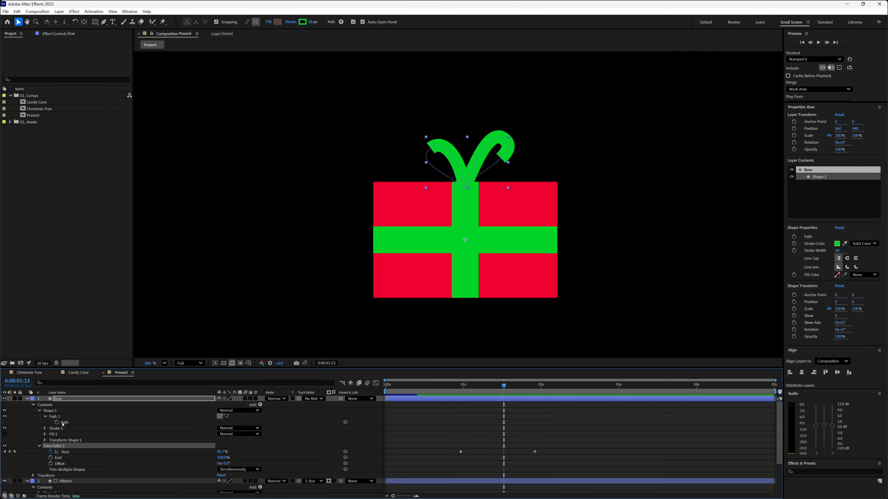
{"action": "left_click", "coordinate": [55, 417]}
{"action": "key", "text": "period"}
{"action": "key", "text": "period"}
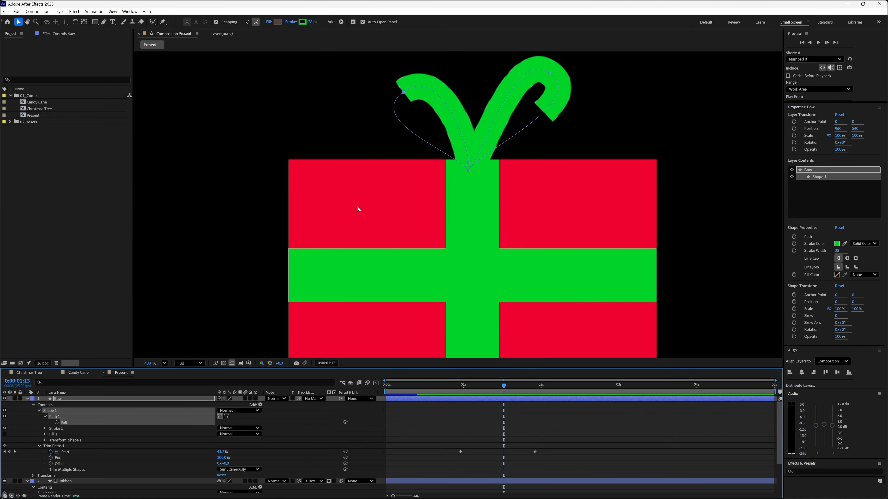
{"action": "left_click_drag", "start_coordinate": [488, 149], "coordinate": [447, 250]}
{"action": "right_click", "coordinate": [446, 256]}
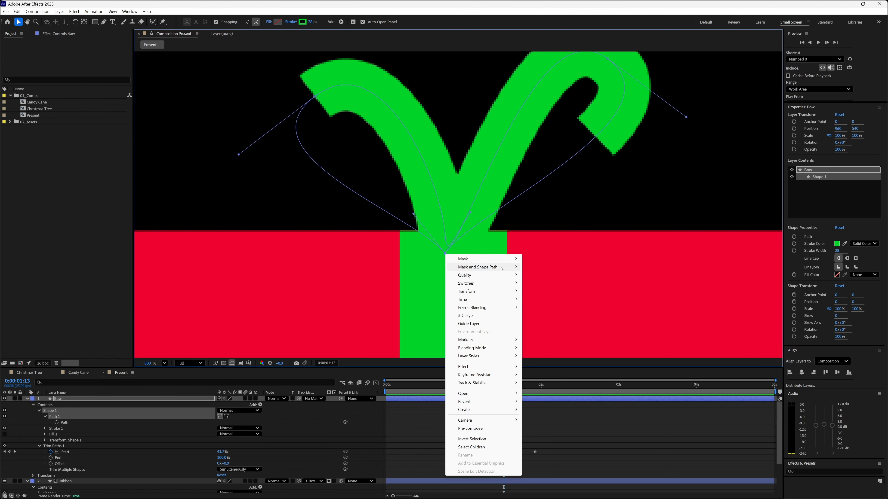
{"action": "mouse_move", "coordinate": [502, 269]}
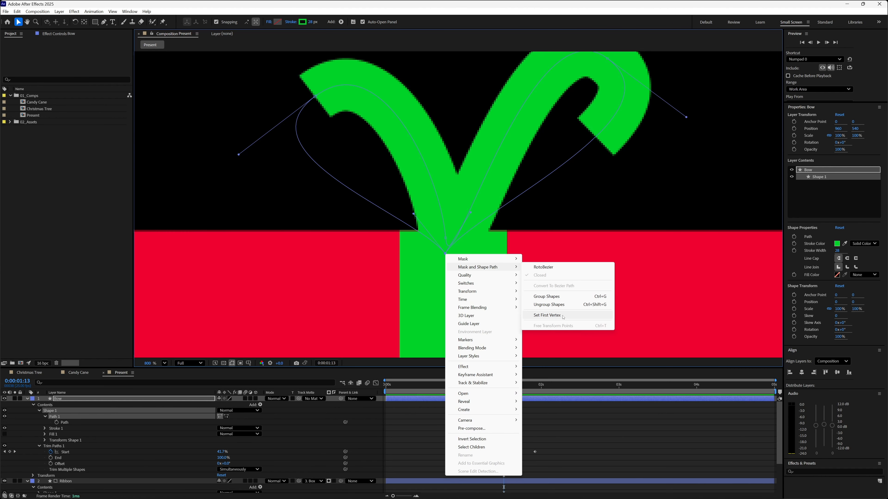
{"action": "left_click", "coordinate": [547, 315]}
{"action": "mouse_move", "coordinate": [461, 387]}
{"action": "left_mouse_down"}
{"action": "mouse_move", "coordinate": [536, 406]}
{"action": "mouse_move", "coordinate": [456, 399]}
{"action": "mouse_move", "coordinate": [485, 394]}
{"action": "left_mouse_up"}
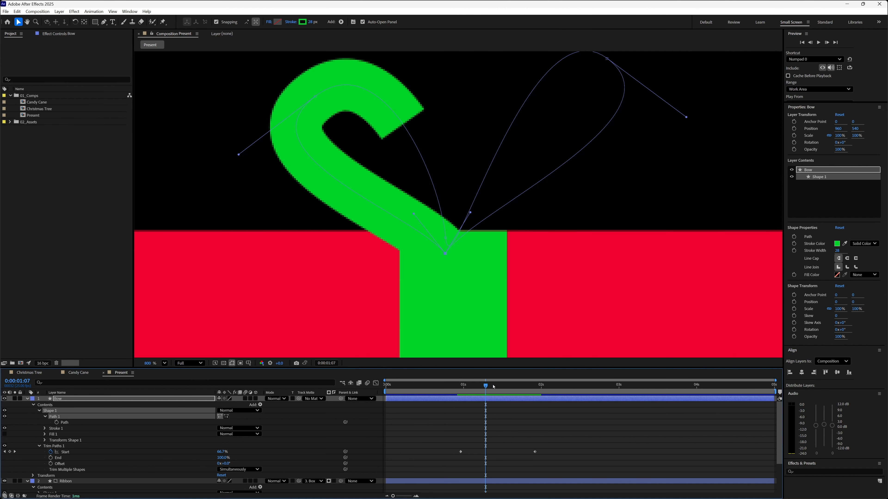
{"action": "left_click_drag", "start_coordinate": [493, 386], "coordinate": [504, 393]}
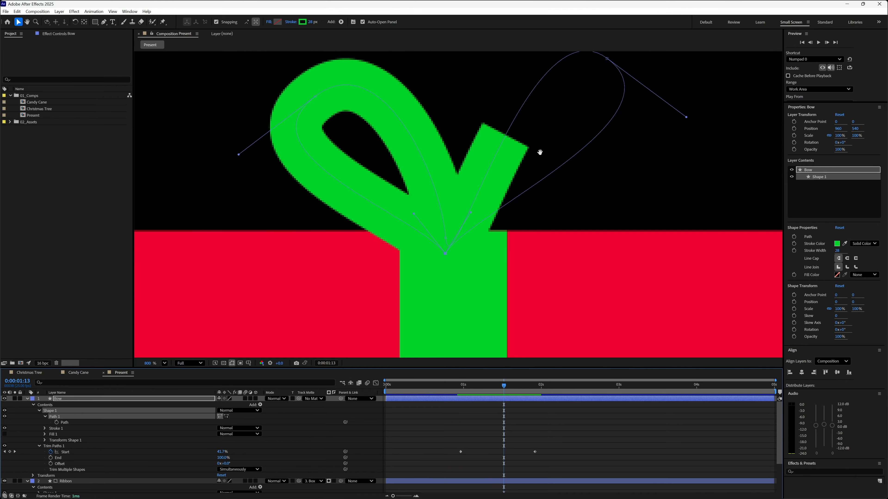
Reshape the bow's right loop into a rounder curve by adjusting its path handles, and preview the animation.
{"action": "left_click_drag", "start_coordinate": [540, 152], "coordinate": [500, 205]}
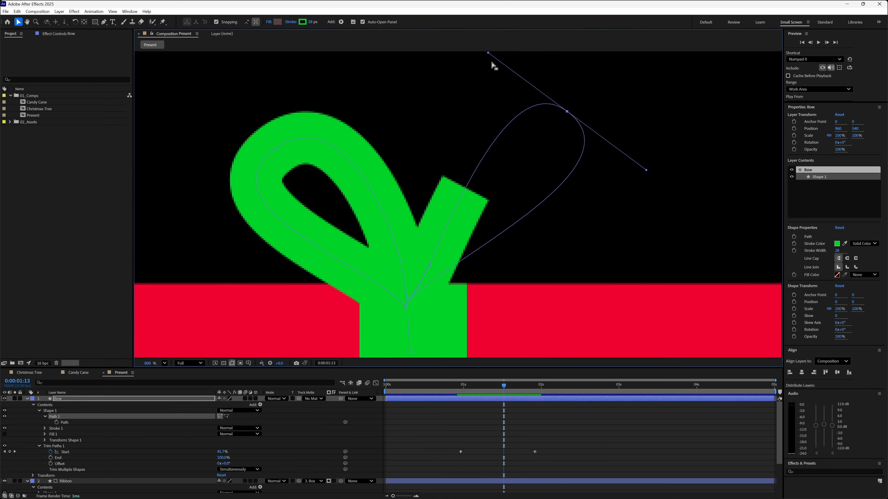
{"action": "mouse_move", "coordinate": [646, 170]}
{"action": "left_mouse_down"}
{"action": "mouse_move", "coordinate": [574, 131]}
{"action": "mouse_move", "coordinate": [652, 181]}
{"action": "left_mouse_up"}
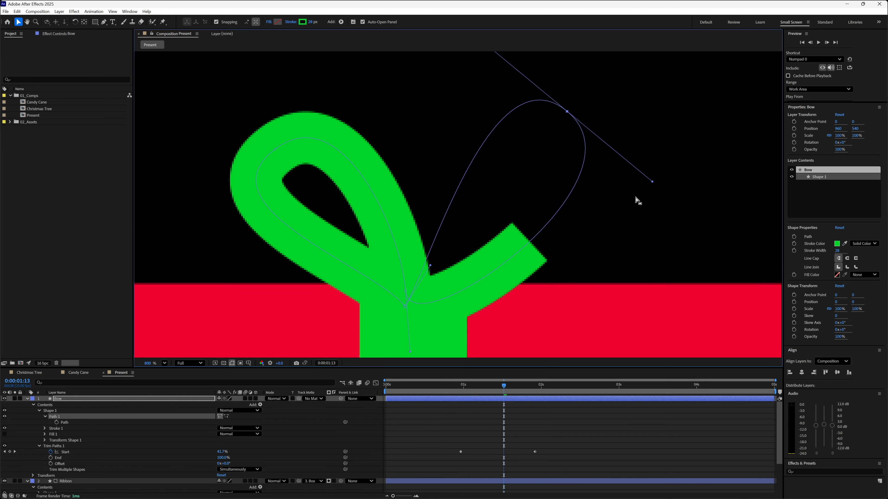
{"action": "mouse_move", "coordinate": [439, 393]}
{"action": "left_mouse_down"}
{"action": "mouse_move", "coordinate": [543, 398]}
{"action": "mouse_move", "coordinate": [506, 397]}
{"action": "left_mouse_up"}
{"action": "key", "text": "comma"}
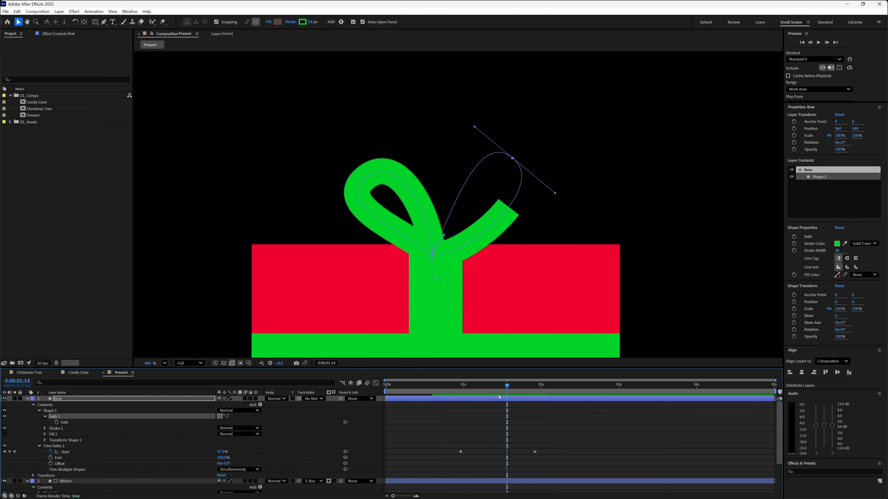
{"action": "key", "text": "space"}
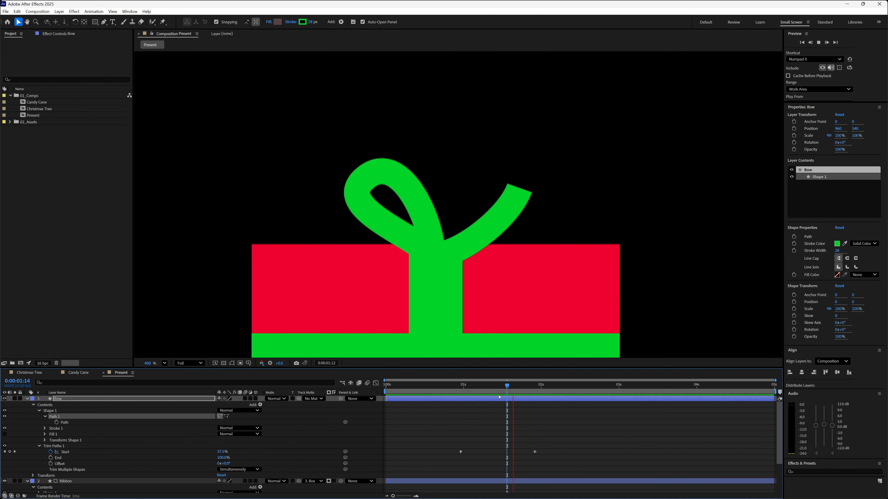
{"action": "key", "text": "space"}
{"action": "key", "text": "comma"}
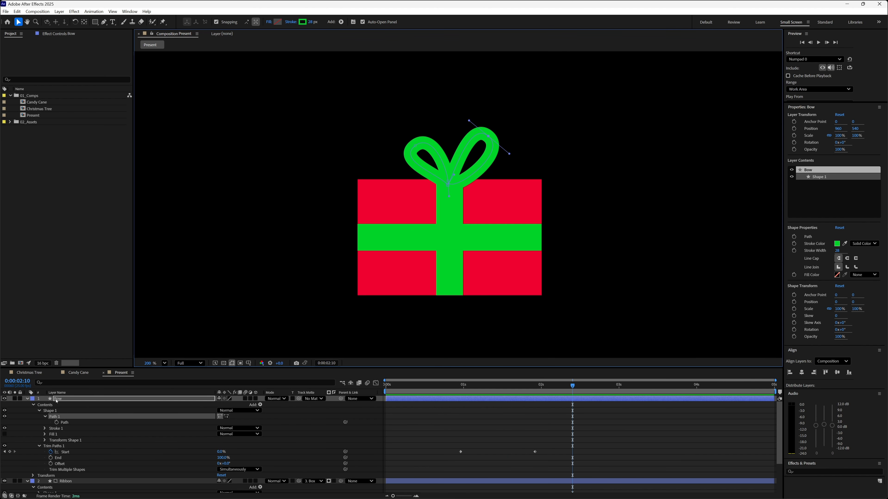
Show only the keyframed properties of Bow and Ribbon, and apply Easy Ease In to the Bow's last Start keyframe.
{"action": "key", "text": "u"}
{"action": "left_click", "coordinate": [65, 410]}
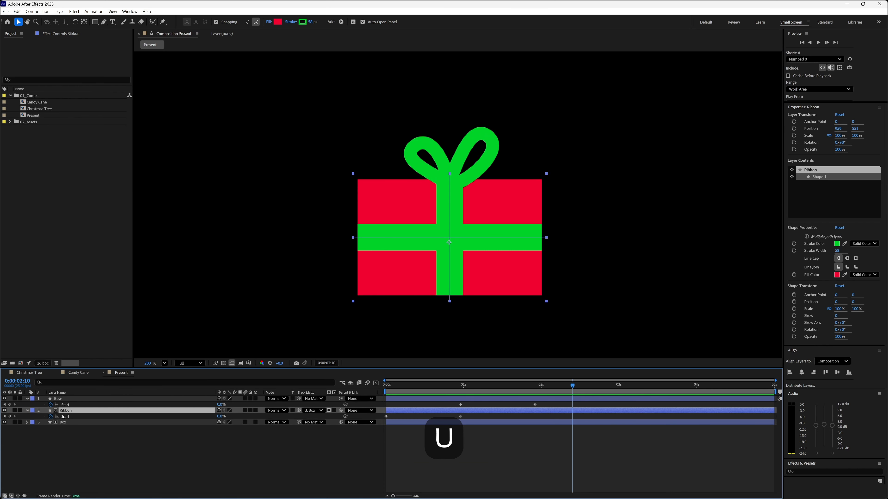
{"action": "left_click_drag", "start_coordinate": [546, 402], "coordinate": [364, 425]}
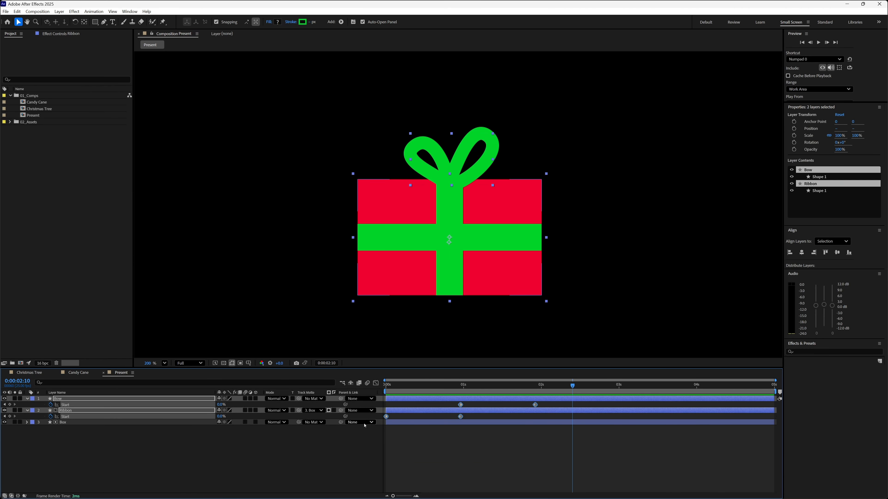
{"action": "left_click", "coordinate": [471, 407]}
{"action": "right_click", "coordinate": [535, 405]}
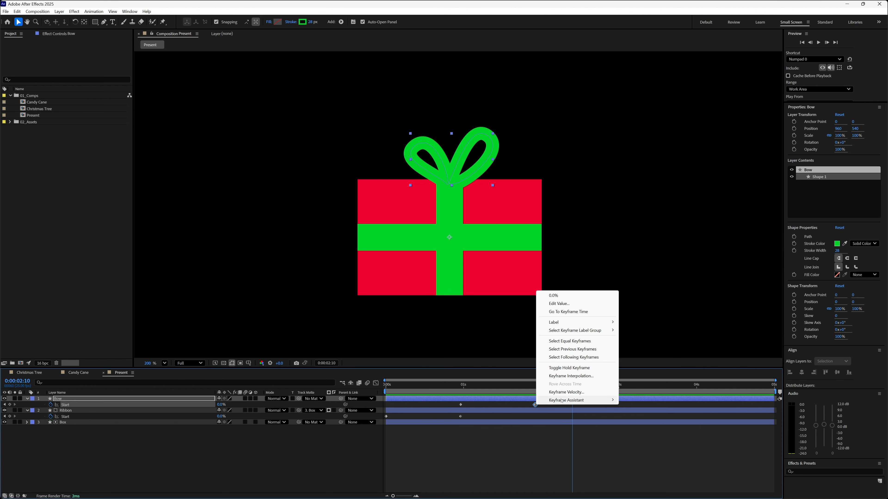
{"action": "mouse_move", "coordinate": [594, 399]}
{"action": "left_click", "coordinate": [660, 328]}
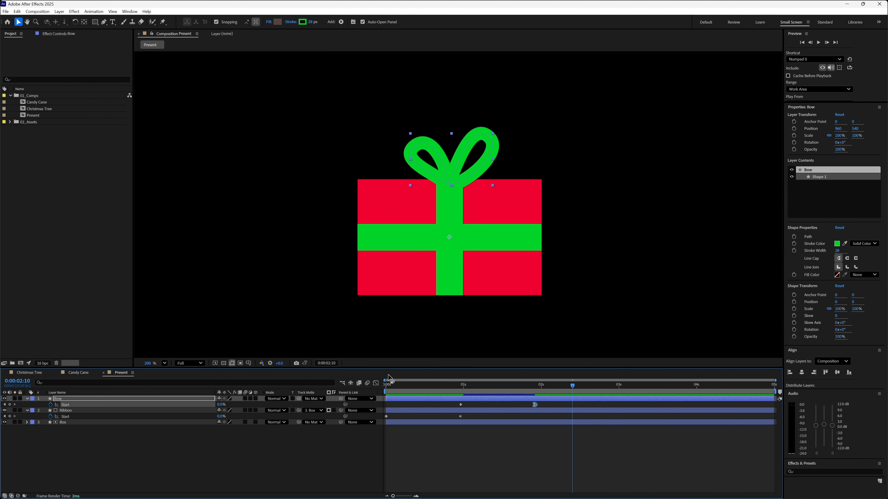
Lengthen the incoming velocity handle of the Bow's last Start keyframe in the speed graph, and play the animation.
{"action": "key", "text": "space"}
{"action": "key", "text": "shift+F3"}
{"action": "left_click_drag", "start_coordinate": [522, 402], "coordinate": [498, 402]}
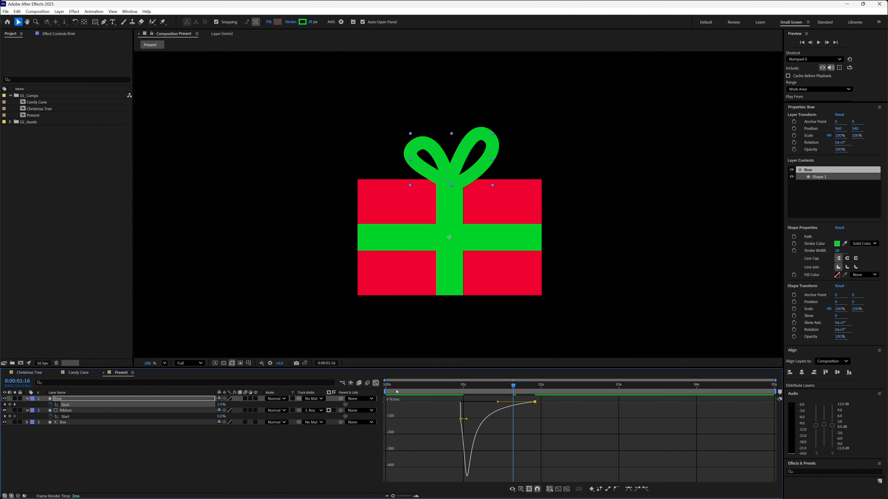
{"action": "left_click", "coordinate": [376, 384]}
{"action": "key", "text": "space"}
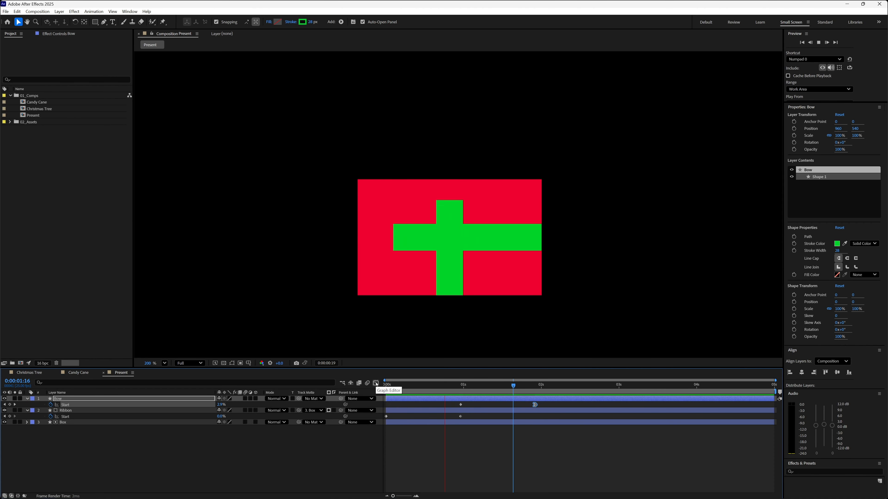
Shift the Ribbon's last and both Bow Start keyframes earlier so the bow finishes at 0:00:01:13, and preview the result.
{"action": "left_click_drag", "start_coordinate": [451, 404], "coordinate": [503, 405]}
{"action": "key", "text": "space"}
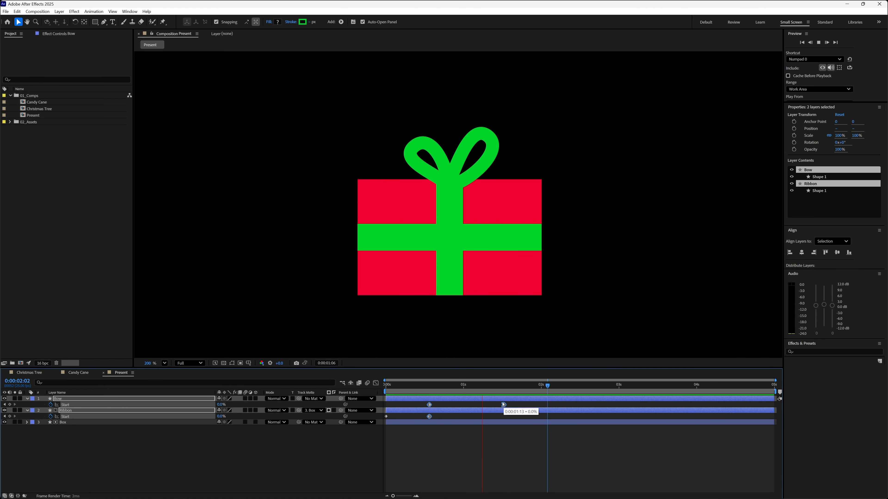
{"action": "key", "text": "space"}
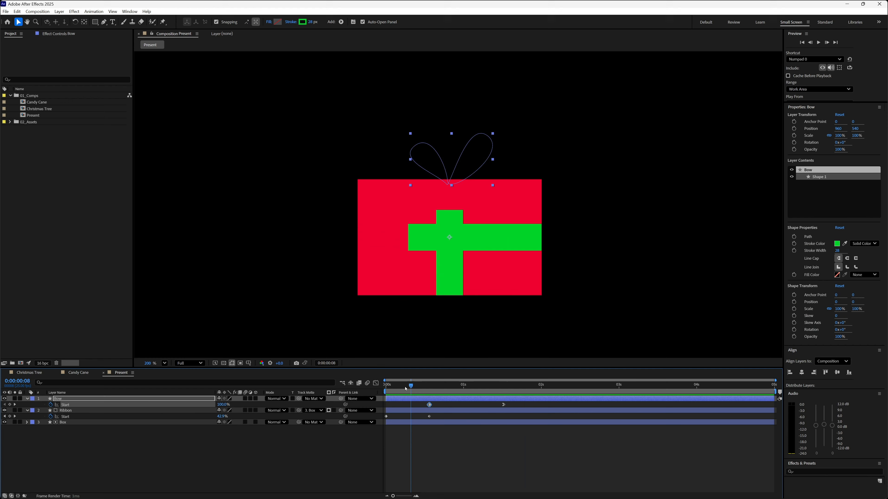
{"action": "left_click_drag", "start_coordinate": [410, 386], "coordinate": [371, 387]}
{"action": "key", "text": "space"}
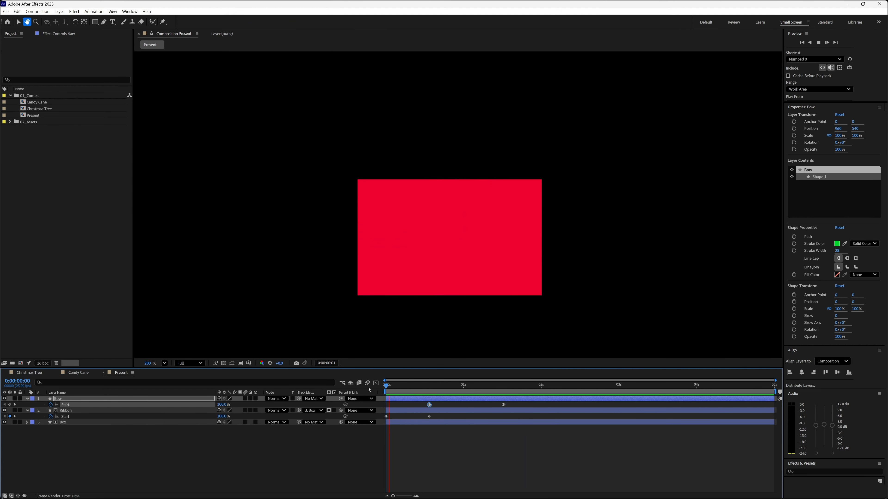
{"action": "left_click", "coordinate": [386, 385]}
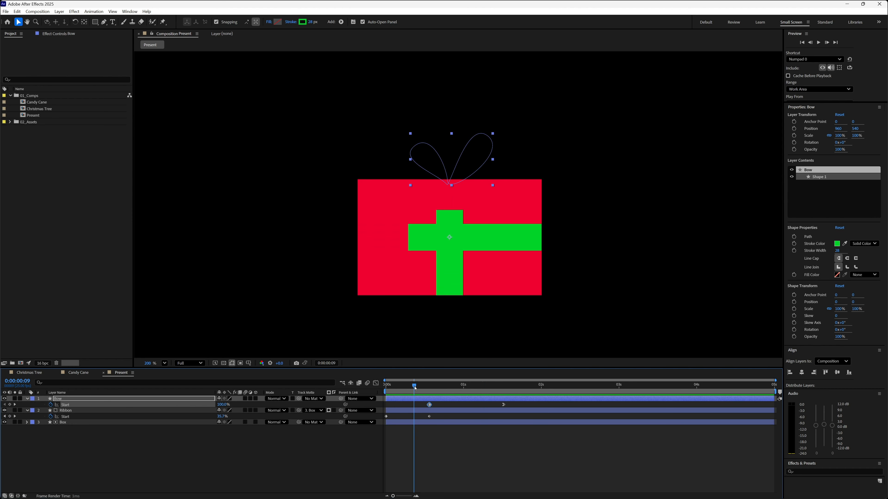
{"action": "mouse_move", "coordinate": [386, 386]}
{"action": "left_mouse_down"}
{"action": "mouse_move", "coordinate": [443, 397]}
{"action": "mouse_move", "coordinate": [378, 392]}
{"action": "left_mouse_up"}
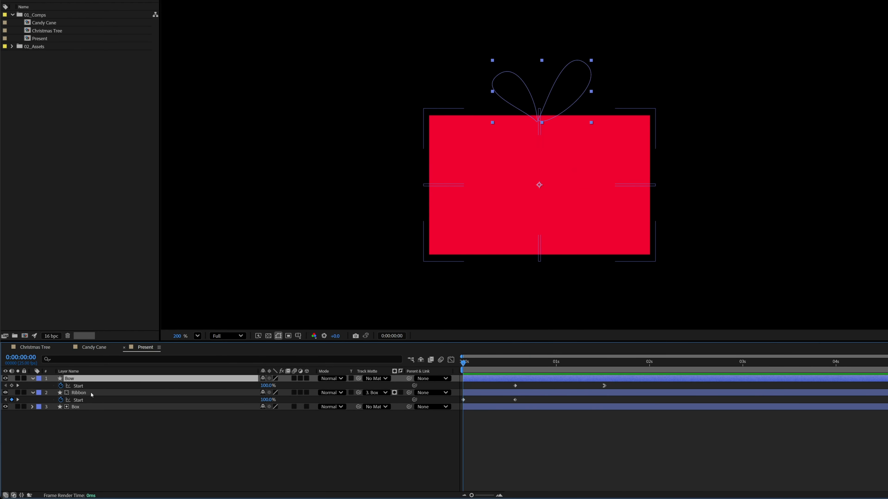
Parent the Bow and Ribbon layers to the Box layer.
{"action": "left_click", "coordinate": [141, 395], "text": "shift"}
{"action": "left_click_drag", "start_coordinate": [343, 389], "coordinate": [133, 407]}
{"action": "left_click", "coordinate": [132, 407]}
Keyframe the Box layer's Scale from 0% at 0:00:01:13 to 100% at 0:00:02:13.
{"action": "left_click_drag", "start_coordinate": [465, 364], "coordinate": [590, 365]}
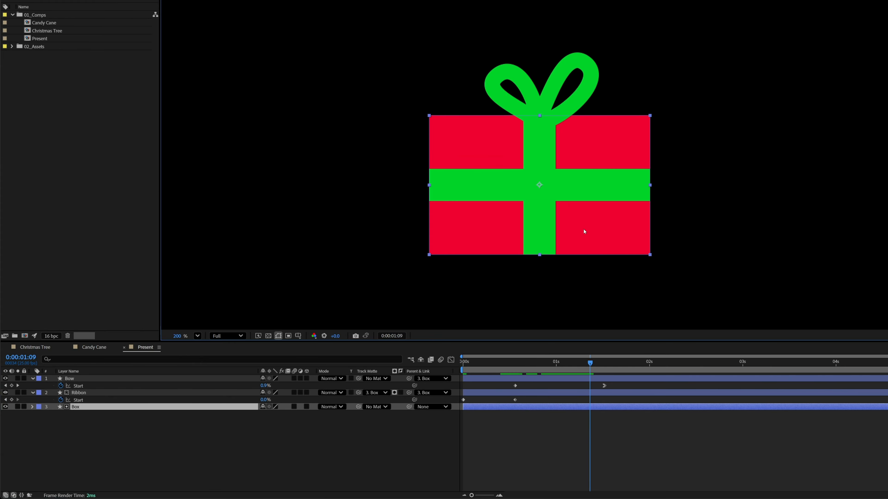
{"action": "left_click_drag", "start_coordinate": [590, 365], "coordinate": [598, 366]}
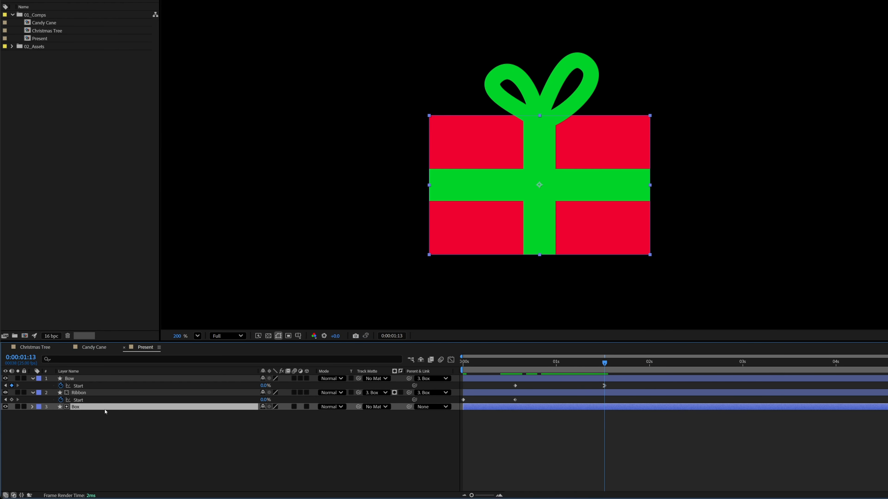
{"action": "key", "text": "s"}
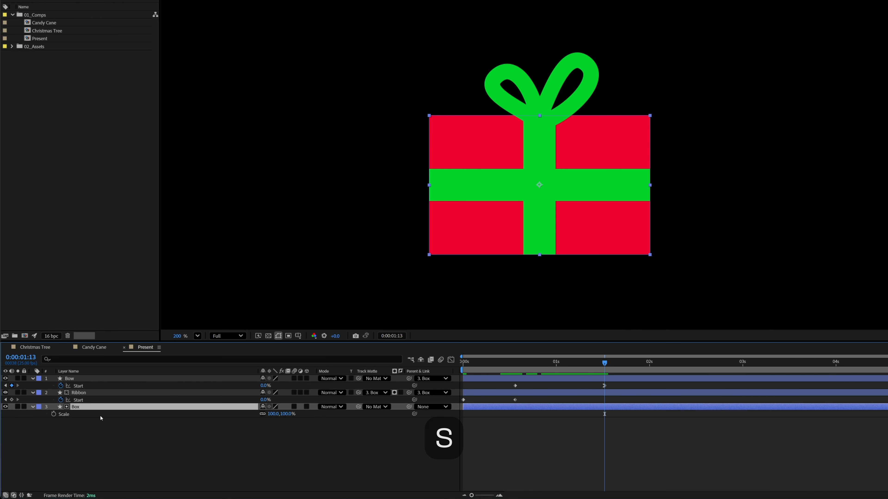
{"action": "left_click", "coordinate": [53, 414]}
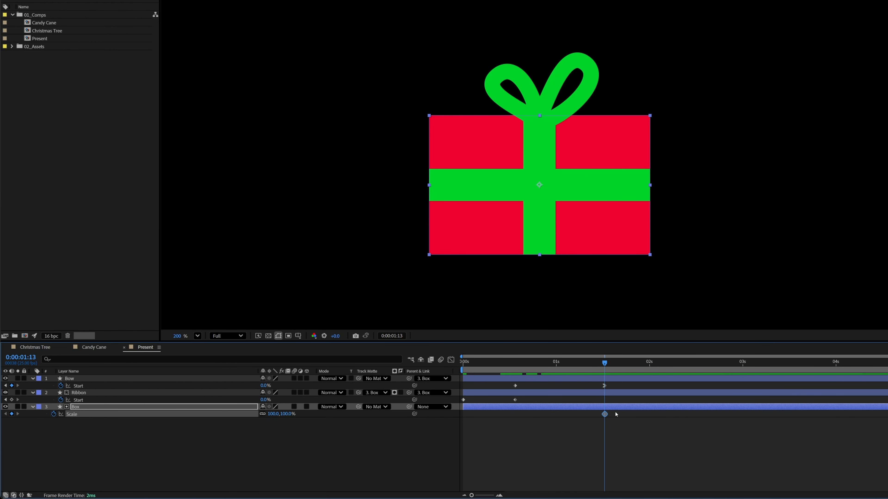
{"action": "left_click_drag", "start_coordinate": [606, 417], "coordinate": [691, 416]}
{"action": "key", "text": "Return"}
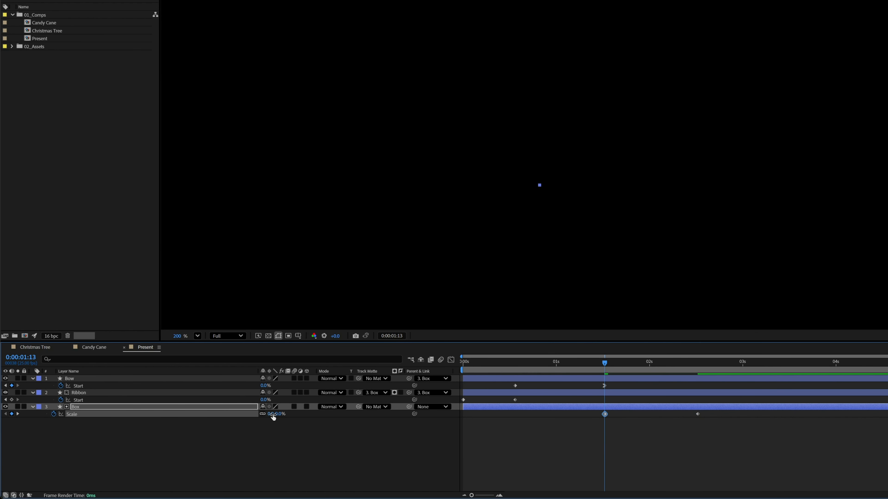
Set the Box's Scale to 115% at 0:00:02:13 and add a 100% keyframe at 0:00:02:20.
{"action": "left_click_drag", "start_coordinate": [609, 367], "coordinate": [702, 371]}
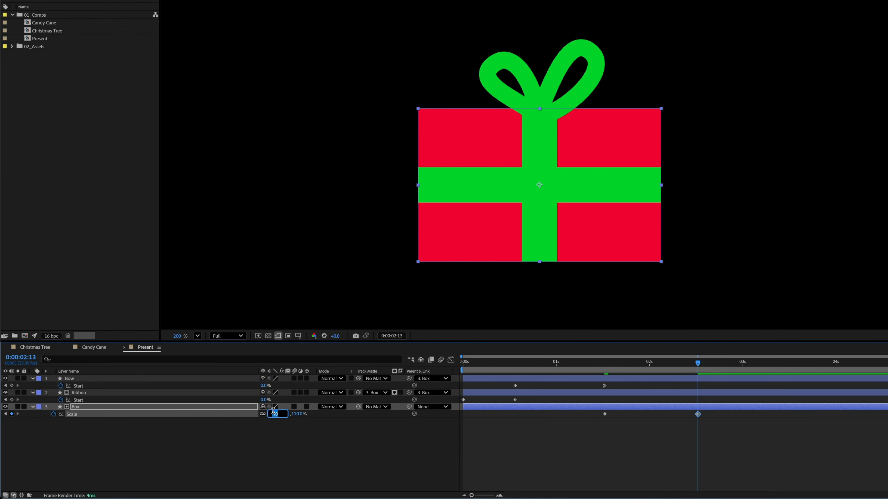
{"action": "key", "text": "Up"}
{"action": "key", "text": "Up"}
{"action": "key", "text": "Up"}
{"action": "key", "text": "Up"}
{"action": "key", "text": "Up"}
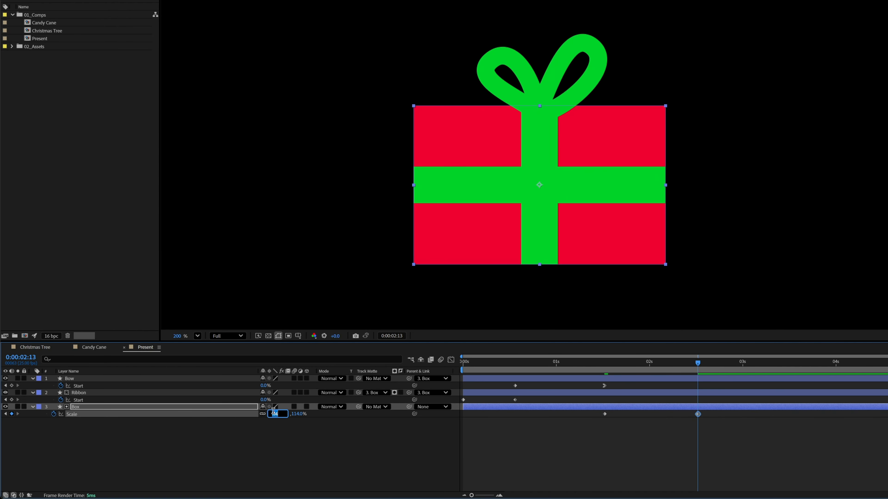
{"action": "left_click_drag", "start_coordinate": [697, 362], "coordinate": [724, 362]}
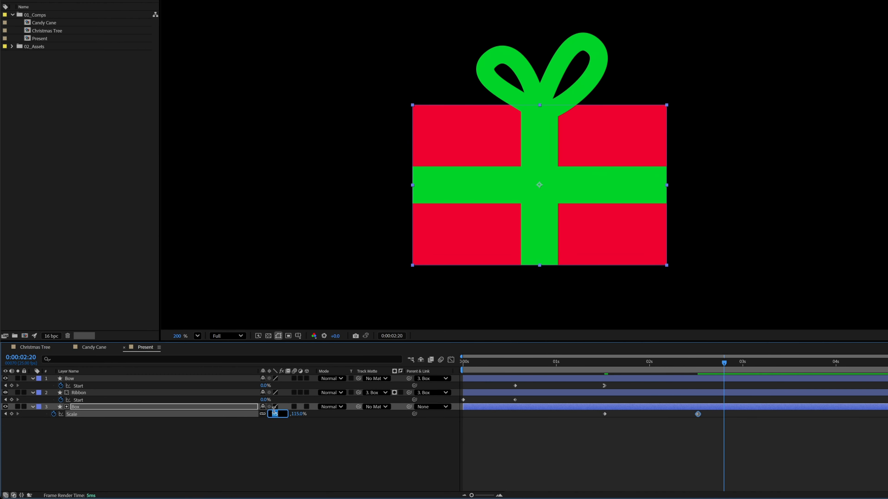
{"action": "type", "text": "100"}
{"action": "key", "text": "Return"}
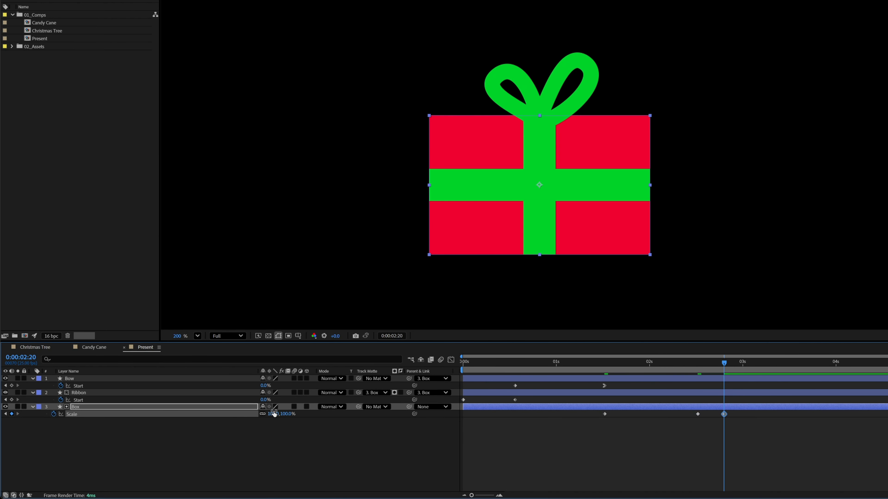
Apply Easy Ease to the Box's 115% Scale keyframe and lengthen its velocity handles on both sides in the speed graph.
{"action": "left_click_drag", "start_coordinate": [606, 368], "coordinate": [694, 366]}
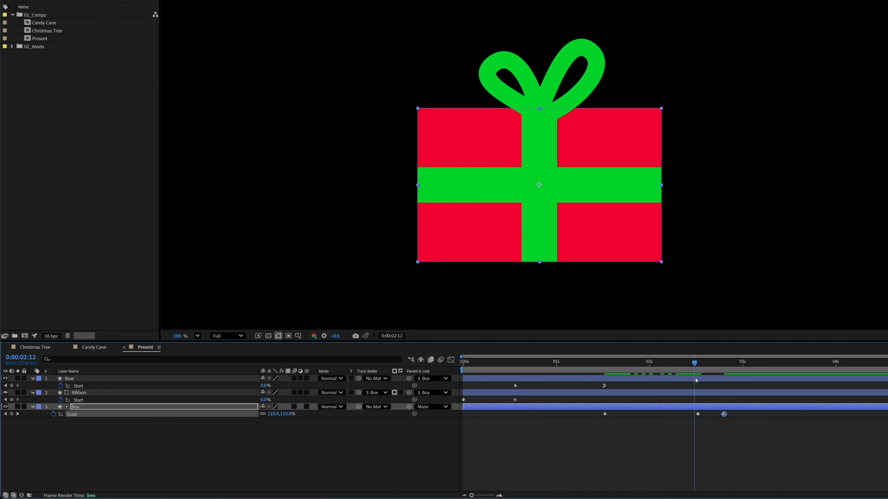
{"action": "right_click", "coordinate": [698, 415]}
{"action": "mouse_move", "coordinate": [734, 409]}
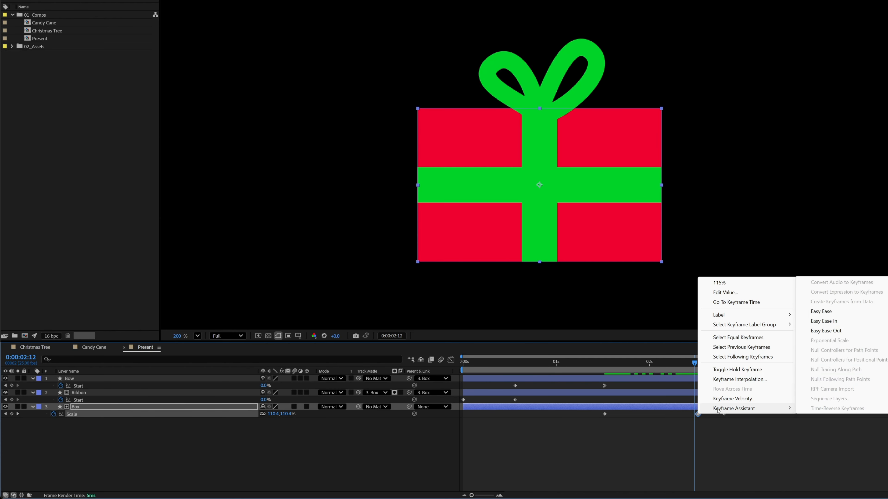
{"action": "left_click", "coordinate": [820, 311]}
{"action": "left_click", "coordinate": [451, 359]}
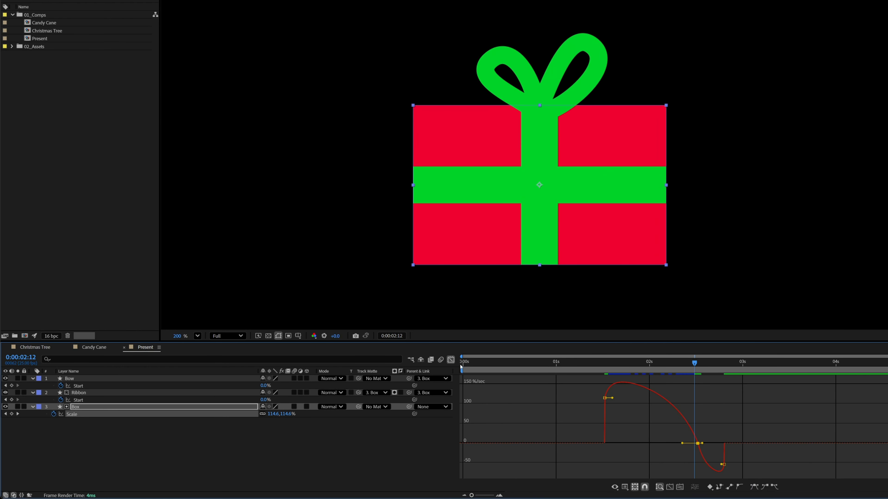
{"action": "left_click_drag", "start_coordinate": [682, 444], "coordinate": [651, 444]}
{"action": "left_click_drag", "start_coordinate": [705, 460], "coordinate": [717, 462]}
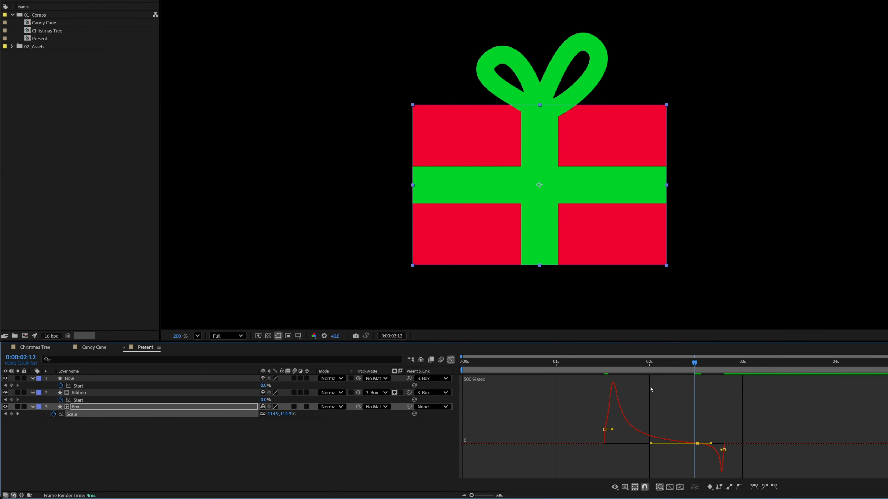
Preview the present's scale-up animation from around 0:00:01:12.
{"action": "key", "text": "j"}
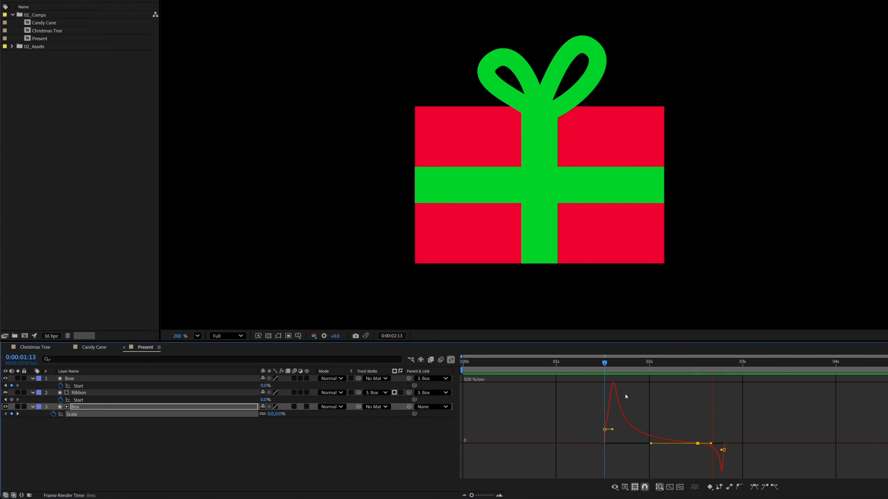
{"action": "key", "text": "space"}
{"action": "left_click", "coordinate": [601, 364]}
{"action": "key", "text": "space"}
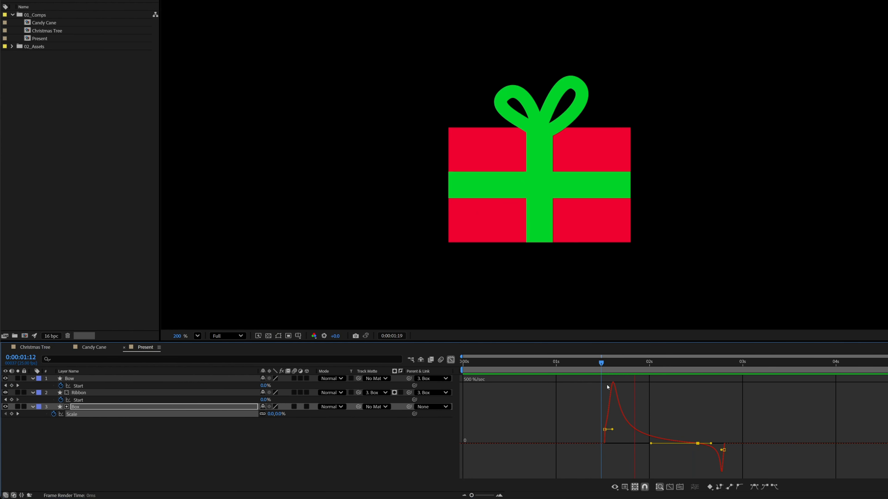
{"action": "key", "text": "space"}
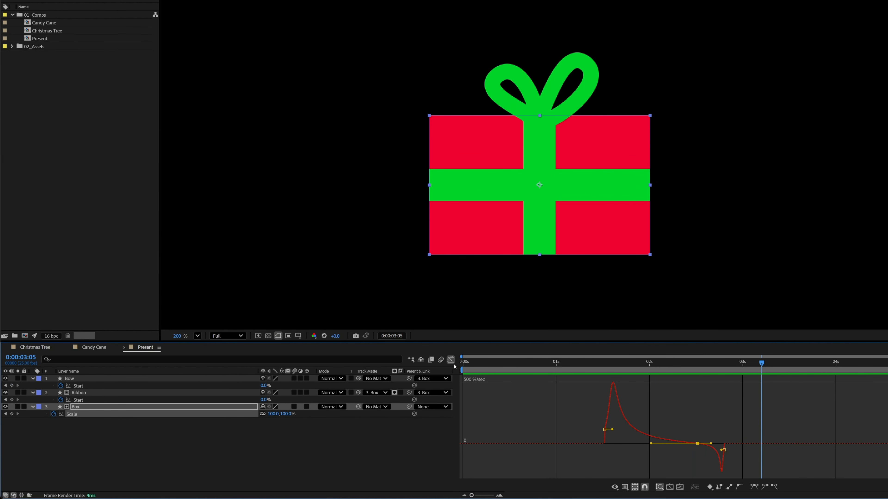
Return to the keyframe view, move the Box's 100% Scale keyframe closer to the 115% one, shift both earlier, and preview the motion.
{"action": "key", "text": "shift+F3"}
{"action": "left_click_drag", "start_coordinate": [722, 415], "coordinate": [715, 415]}
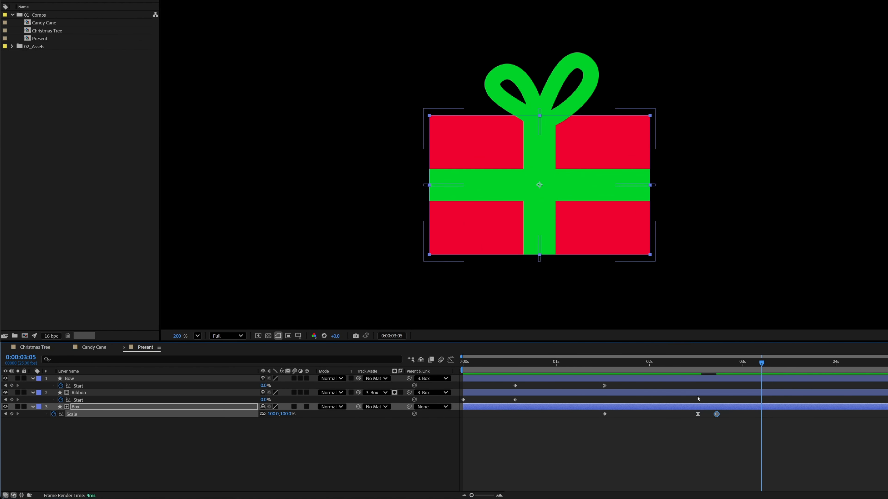
{"action": "left_click", "coordinate": [605, 363]}
{"action": "key", "text": "space"}
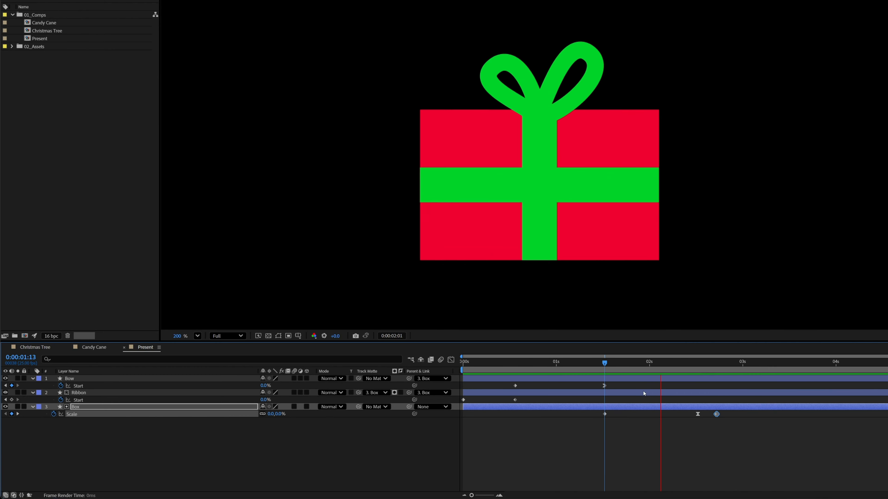
{"action": "key", "text": "space"}
{"action": "mouse_move", "coordinate": [689, 419]}
{"action": "left_mouse_down"}
{"action": "mouse_move", "coordinate": [723, 412]}
{"action": "mouse_move", "coordinate": [681, 417]}
{"action": "left_mouse_up"}
{"action": "key", "text": "space"}
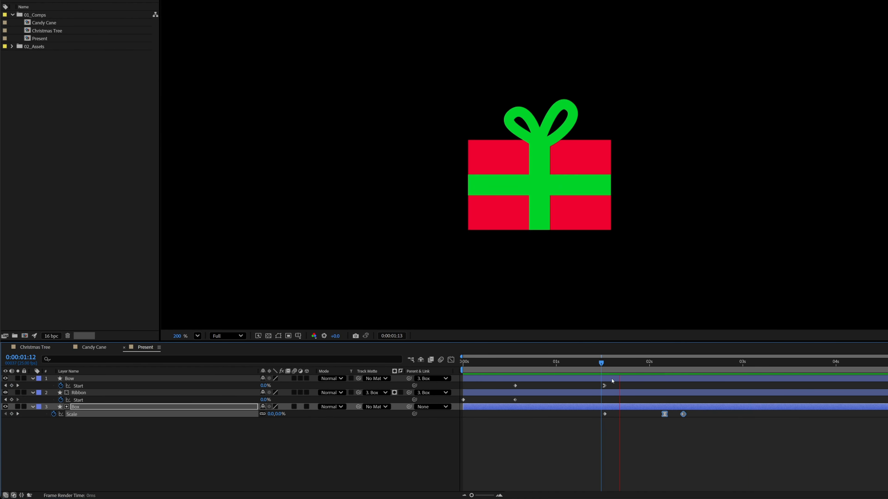
Move the Box's Scale keyframes to start at 0:00:00:00, with the 115% keyframe at 0:00:00:22 and the 100% keyframe just after 0:00:01:00.
{"action": "left_click_drag", "start_coordinate": [617, 364], "coordinate": [387, 386]}
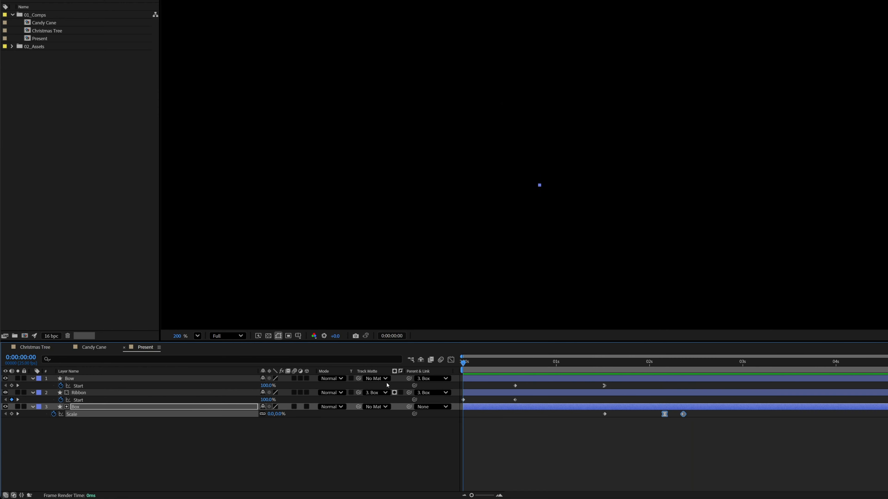
{"action": "left_click_drag", "start_coordinate": [596, 412], "coordinate": [463, 418]}
{"action": "left_click_drag", "start_coordinate": [464, 372], "coordinate": [543, 374]}
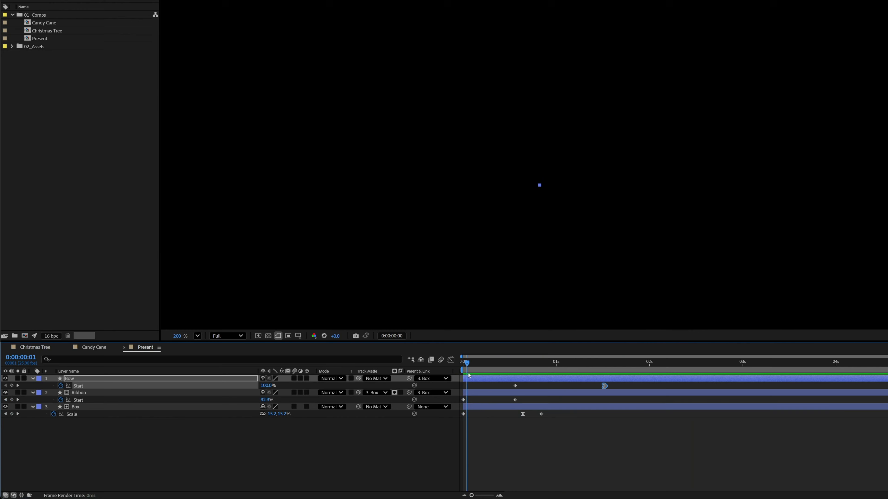
{"action": "left_click_drag", "start_coordinate": [469, 375], "coordinate": [522, 382]}
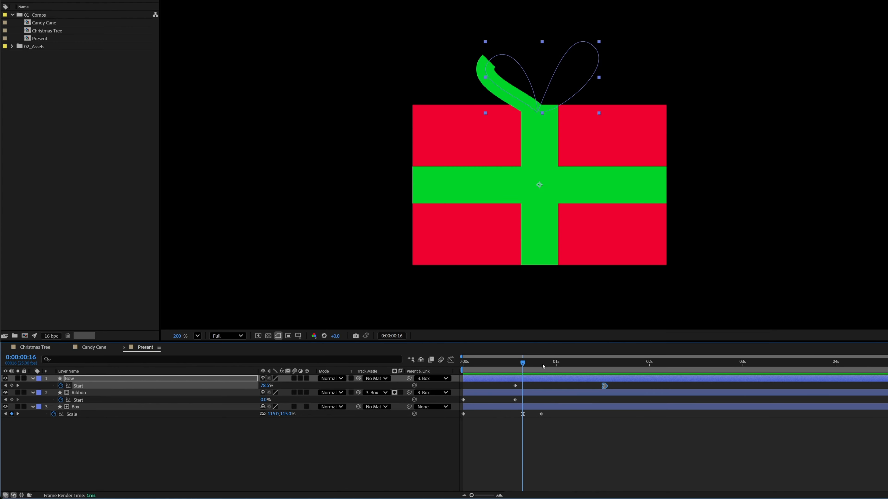
{"action": "left_click_drag", "start_coordinate": [515, 413], "coordinate": [565, 422]}
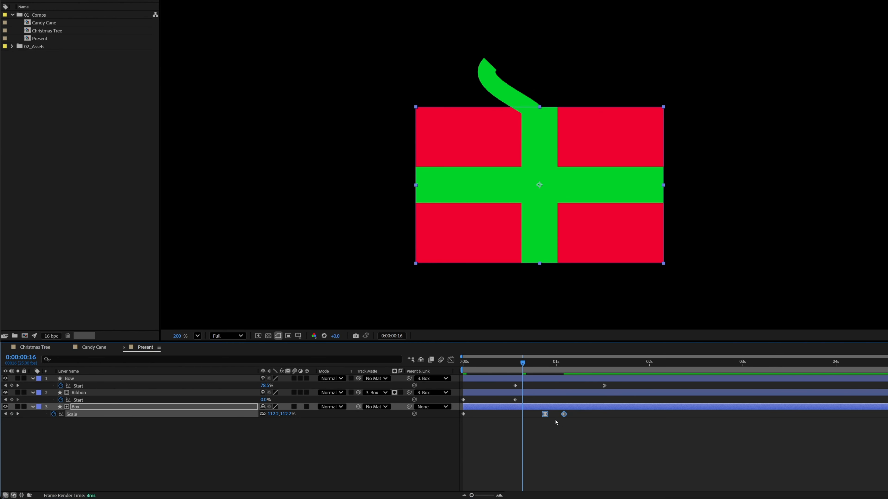
{"action": "key", "text": "k"}
{"action": "left_click_drag", "start_coordinate": [538, 426], "coordinate": [548, 417]}
Move the Bow's final Start keyframe to just before 0:00:01:00 and preview the timing.
{"action": "left_click_drag", "start_coordinate": [604, 387], "coordinate": [539, 385]}
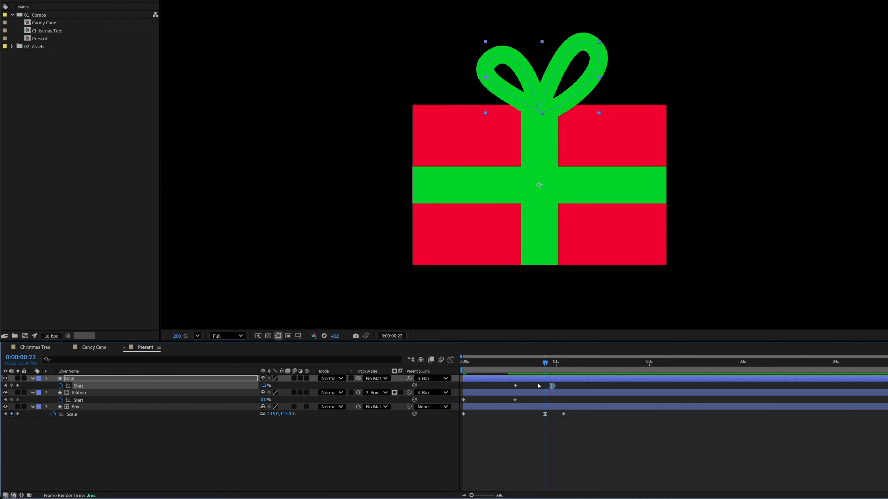
{"action": "key", "text": "space"}
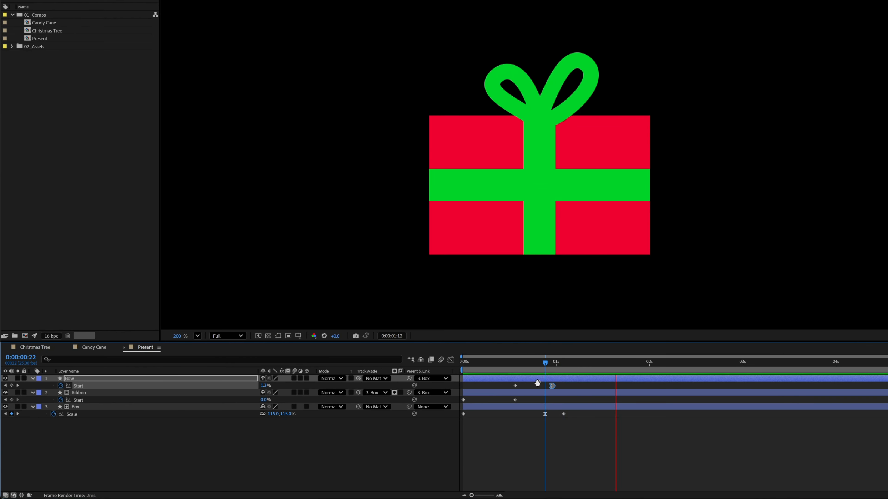
{"action": "key", "text": "space"}
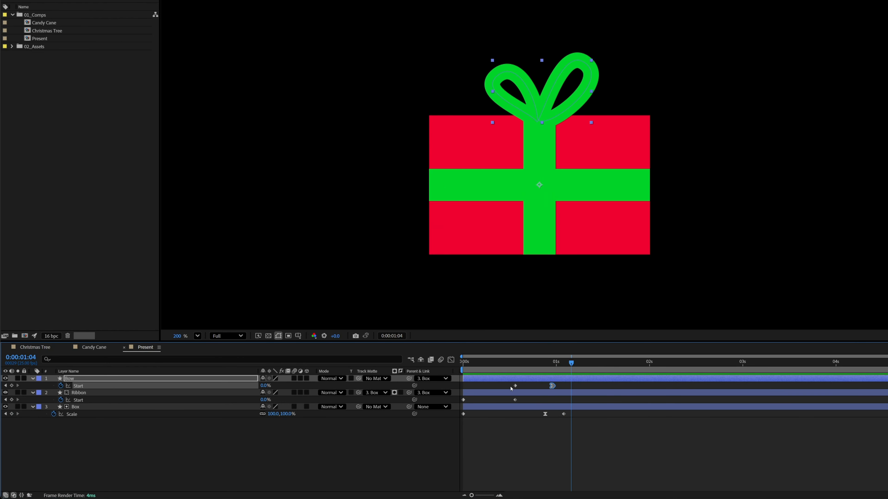
Move the Ribbon's last Start keyframe and the Bow's first Start keyframe to 0:00:00:11, and play the animation from the beginning.
{"action": "left_click_drag", "start_coordinate": [514, 399], "coordinate": [504, 399]}
{"action": "left_click", "coordinate": [514, 385]}
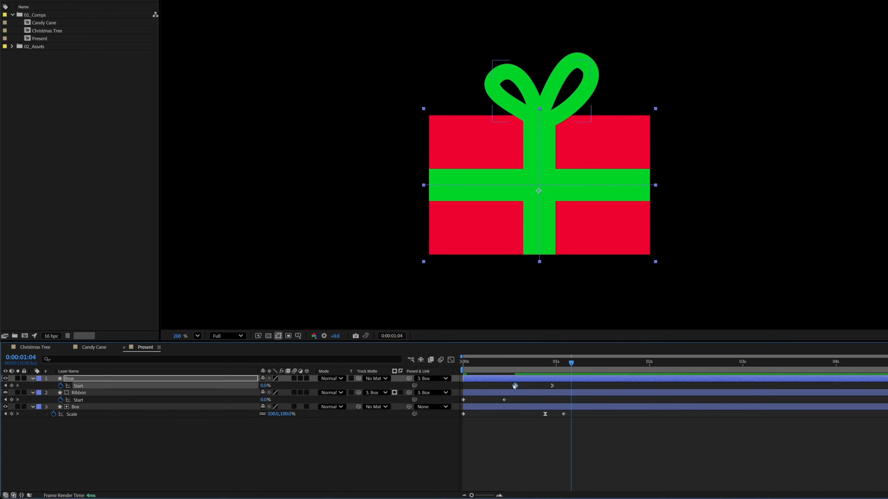
{"action": "key", "text": "Home"}
{"action": "key", "text": "space"}
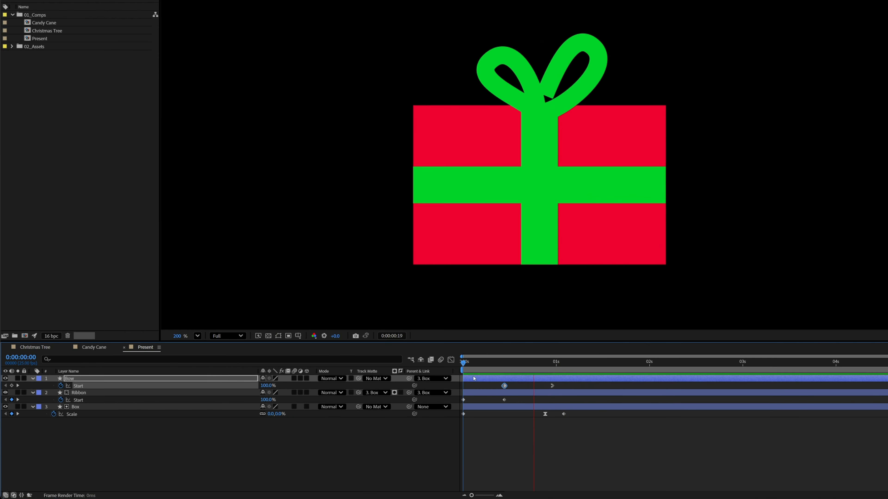
Move the Box's 115% Scale keyframe earlier and the 100% one to 0:00:01:00, apply Easy Ease Out to the first, and preview.
{"action": "mouse_move", "coordinate": [532, 414]}
{"action": "left_mouse_down"}
{"action": "mouse_move", "coordinate": [570, 426]}
{"action": "mouse_move", "coordinate": [545, 416]}
{"action": "left_mouse_up"}
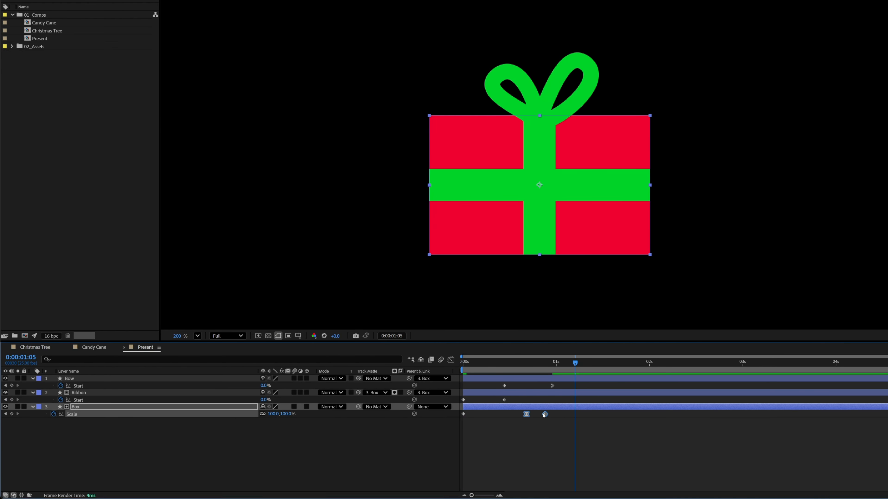
{"action": "right_click", "coordinate": [463, 414]}
{"action": "mouse_move", "coordinate": [494, 410]}
{"action": "left_click", "coordinate": [584, 331]}
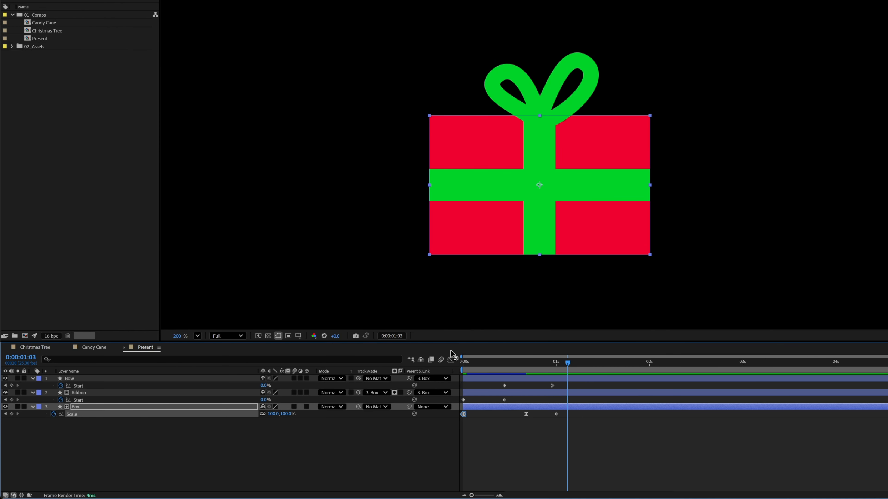
{"action": "key", "text": "space"}
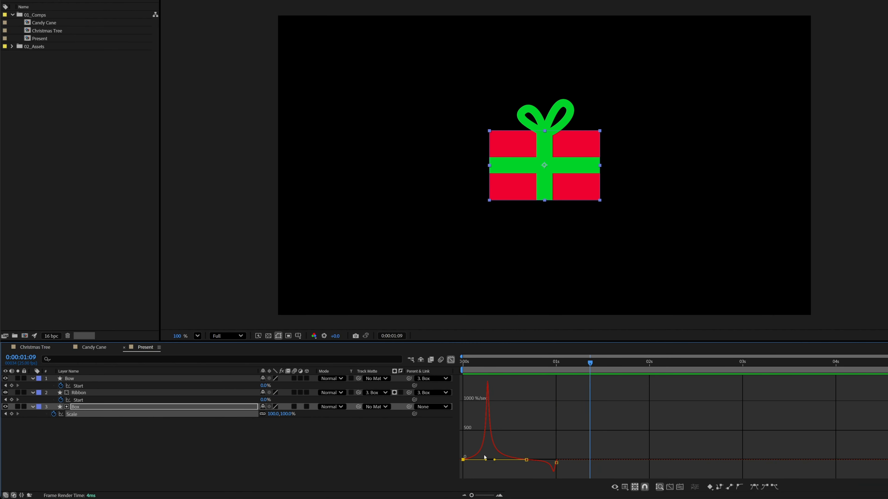
{"action": "key", "text": "space"}
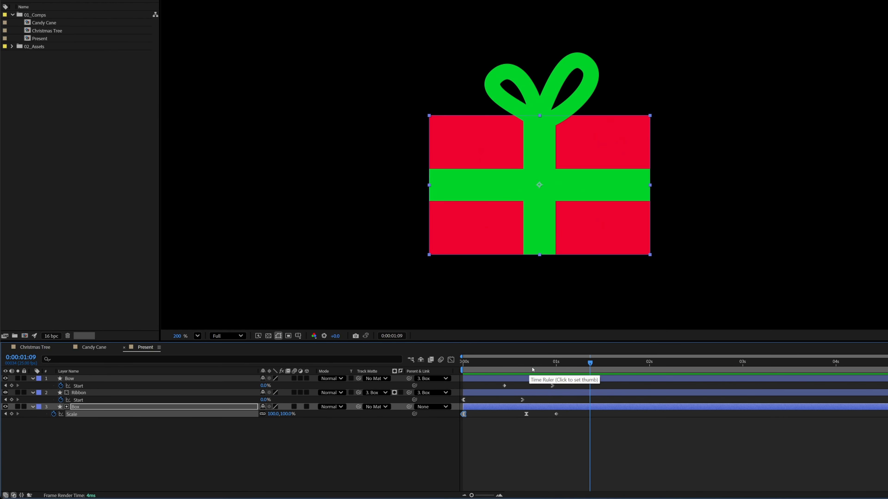
Add a Path keyframe to the Bow's shape at 0:00:01:00 and align it with the layer's final Start keyframe.
{"action": "left_click_drag", "start_coordinate": [532, 370], "coordinate": [555, 357]}
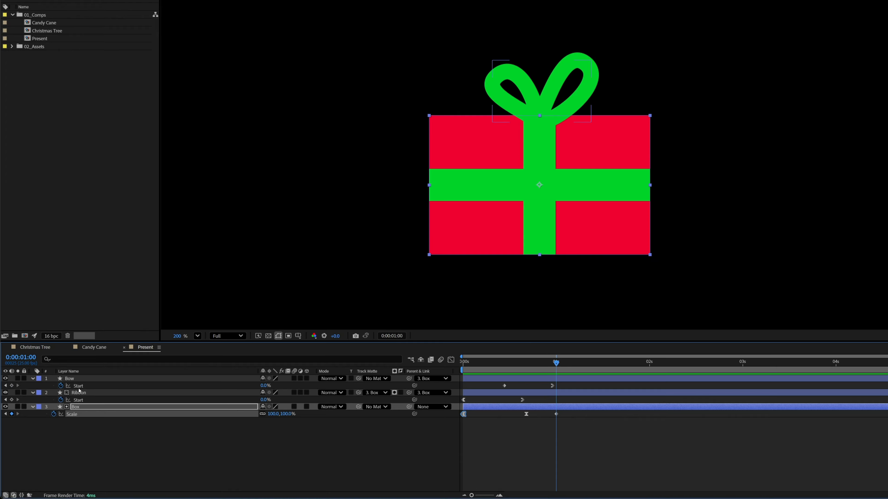
{"action": "left_click", "coordinate": [69, 380]}
{"action": "left_click", "coordinate": [32, 379]}
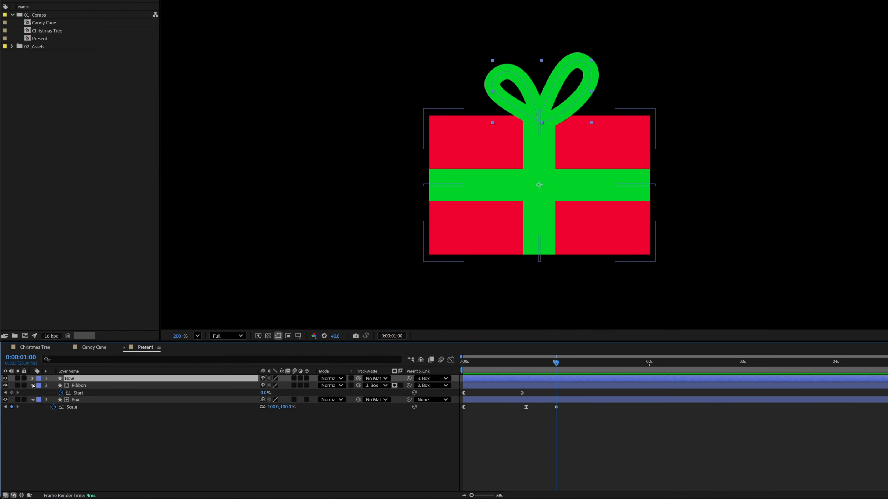
{"action": "left_click", "coordinate": [33, 379]}
{"action": "left_click", "coordinate": [54, 400]}
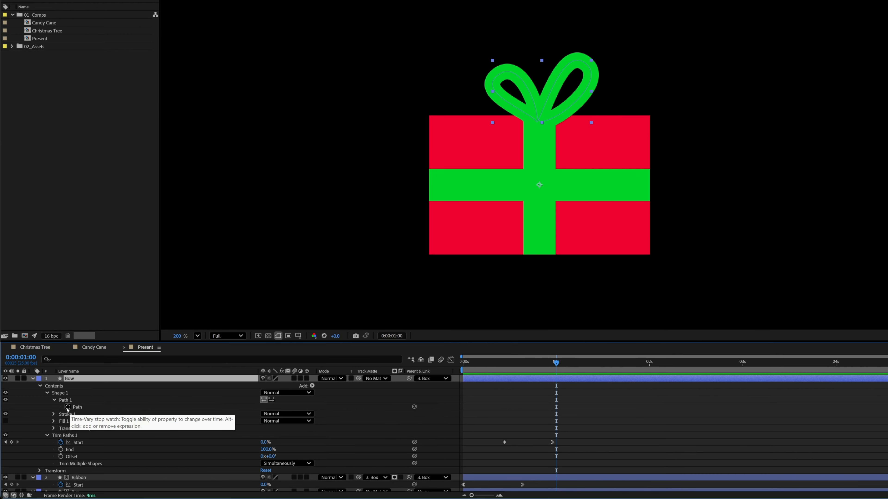
{"action": "left_click", "coordinate": [68, 407]}
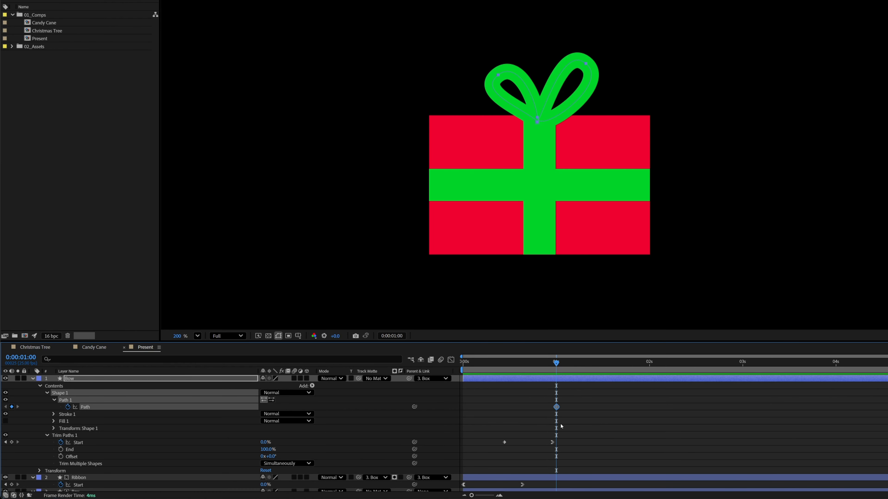
{"action": "key", "text": "u"}
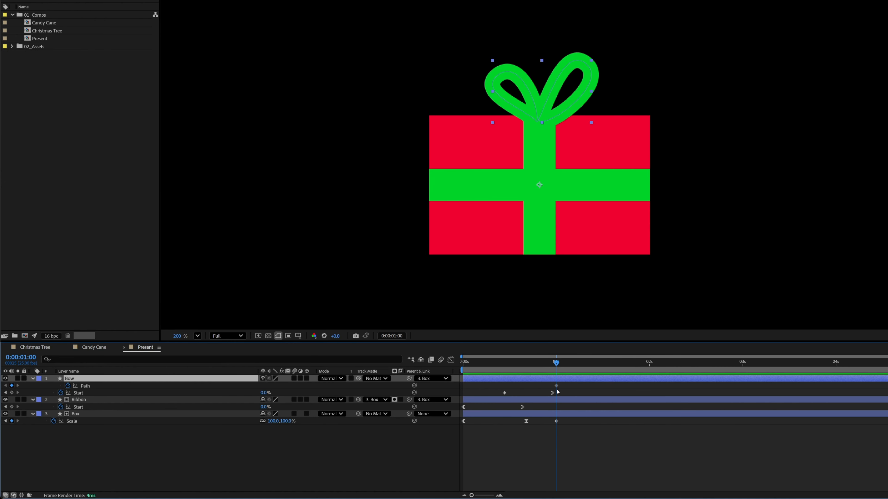
{"action": "left_click", "coordinate": [556, 386]}
At 0:00:00:19, reshape the Bow's path so both loops stand taller, narrower and closer together.
{"action": "left_click_drag", "start_coordinate": [555, 365], "coordinate": [533, 371]}
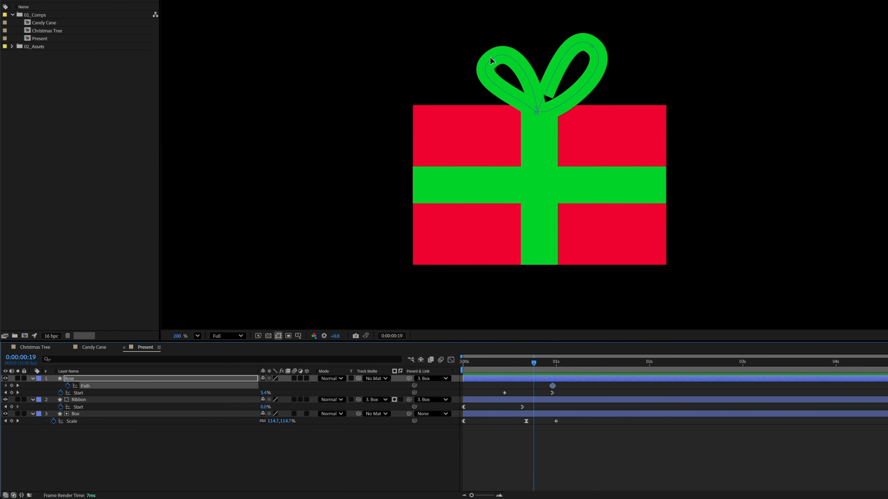
{"action": "left_click_drag", "start_coordinate": [491, 59], "coordinate": [498, 42]}
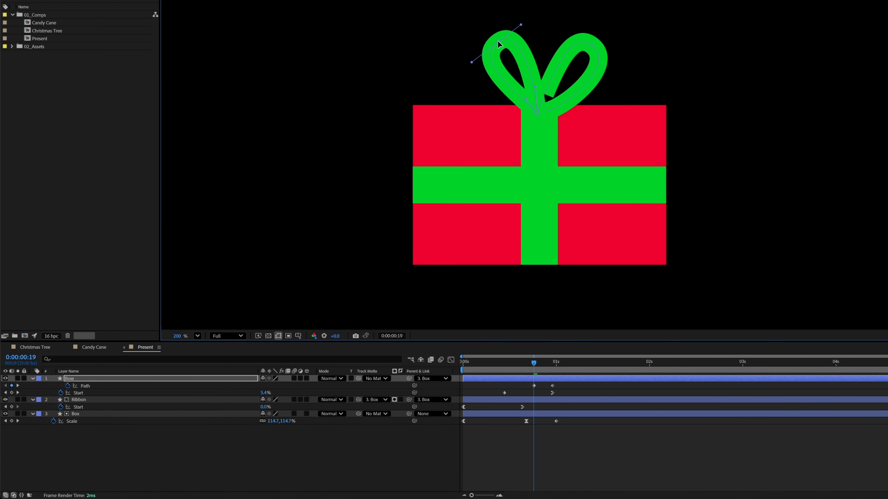
{"action": "left_click_drag", "start_coordinate": [593, 44], "coordinate": [549, 14]}
{"action": "left_click_drag", "start_coordinate": [605, 52], "coordinate": [599, 48]}
{"action": "mouse_move", "coordinate": [497, 45]}
{"action": "left_mouse_down"}
{"action": "mouse_move", "coordinate": [501, 40]}
{"action": "mouse_move", "coordinate": [485, 50]}
{"action": "left_mouse_up"}
{"action": "left_click_drag", "start_coordinate": [523, 26], "coordinate": [521, 24]}
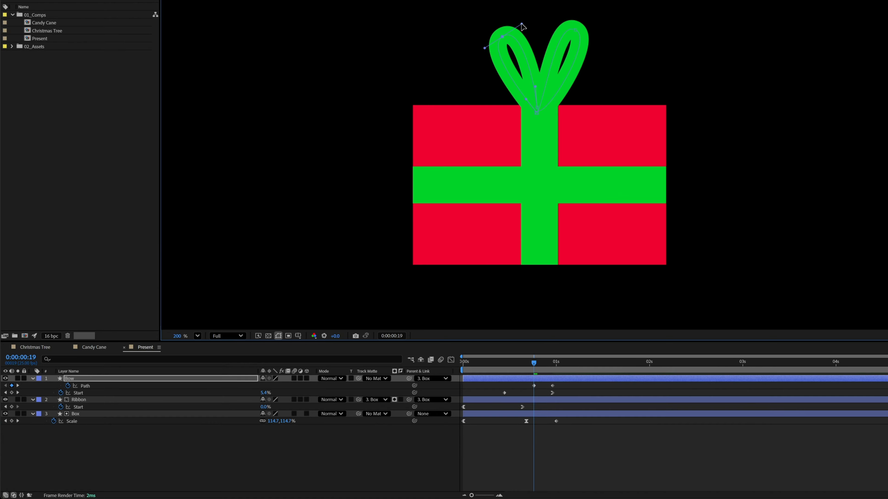
Move the Bow's first Path keyframe to 0:00:00:11 in line with its first Start keyframe and scrub through the shape change.
{"action": "left_click_drag", "start_coordinate": [531, 365], "coordinate": [503, 386]}
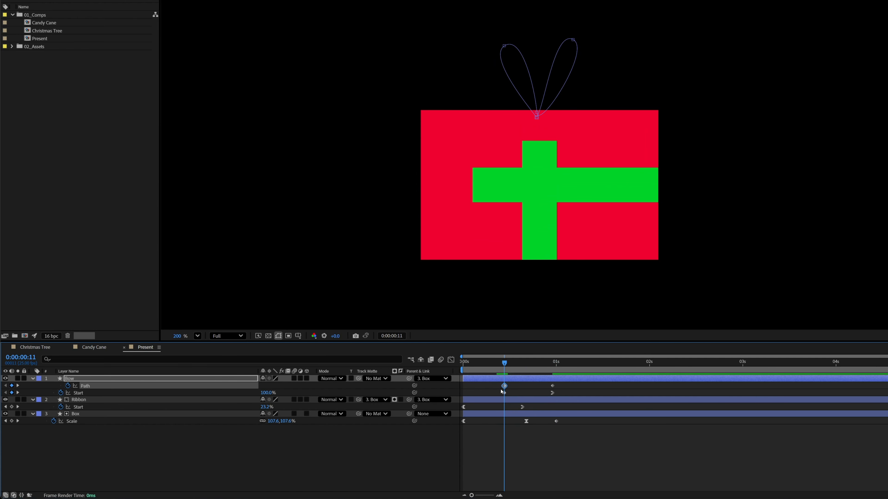
{"action": "left_click", "coordinate": [504, 393], "text": "shift"}
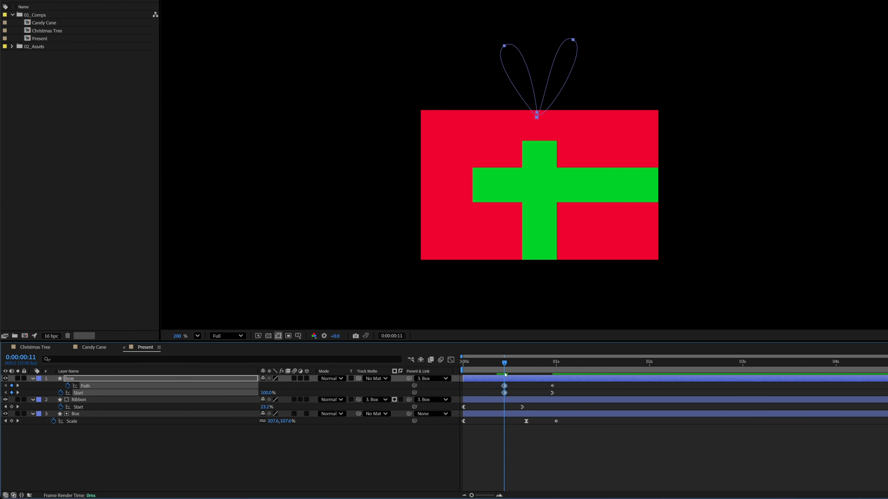
{"action": "left_click", "coordinate": [508, 367]}
{"action": "left_click_drag", "start_coordinate": [510, 366], "coordinate": [538, 383]}
Apply Easy Ease In to the Bow's last Path keyframe, lengthen its incoming velocity handle in the speed graph, and preview.
{"action": "right_click", "coordinate": [552, 386]}
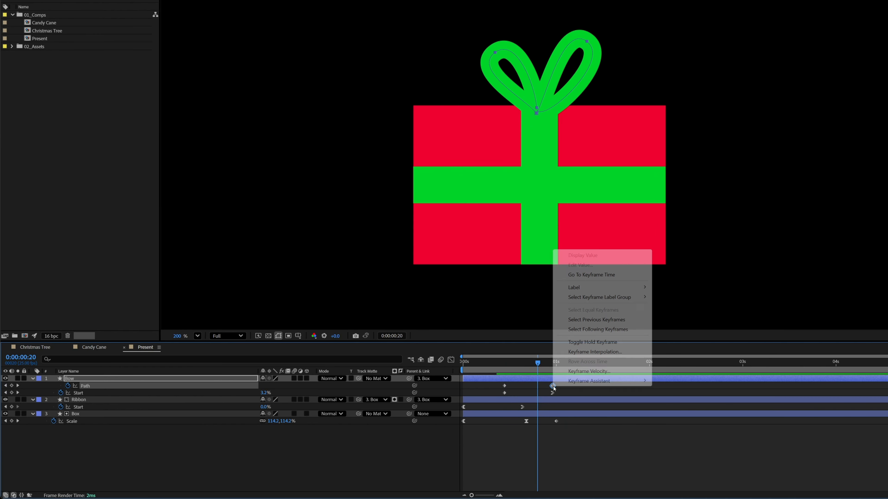
{"action": "mouse_move", "coordinate": [595, 380]}
{"action": "left_click", "coordinate": [692, 295]}
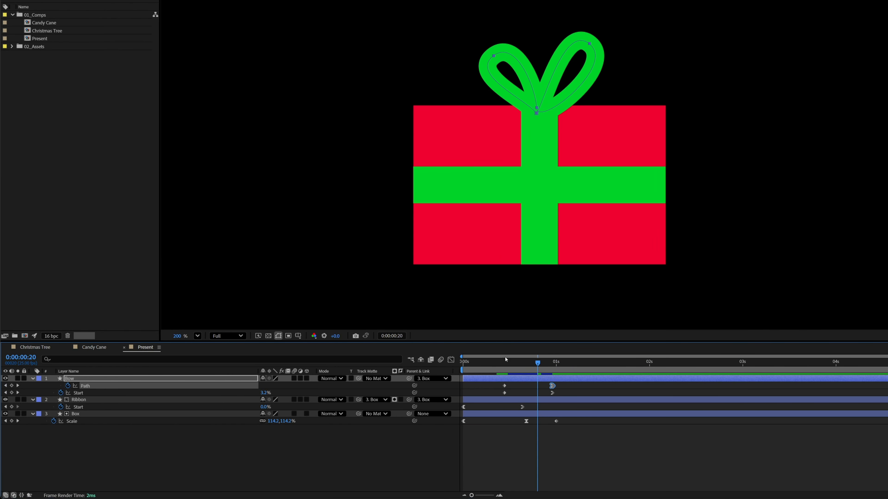
{"action": "left_click", "coordinate": [451, 360]}
{"action": "left_click_drag", "start_coordinate": [547, 471], "coordinate": [535, 472]}
{"action": "left_click", "coordinate": [450, 360]}
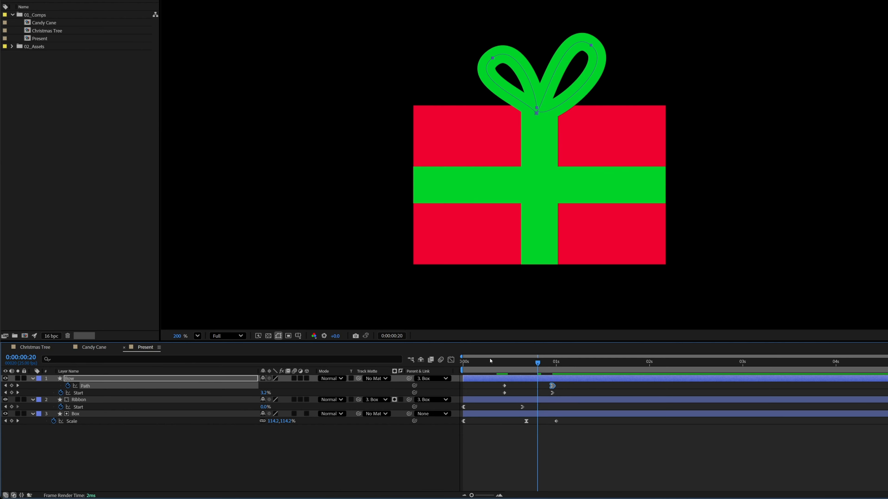
{"action": "key", "text": "space"}
{"action": "key", "text": "space"}
Apply Easy Ease Out to the Bow's first Path keyframe, lengthen its outgoing velocity handle in the speed graph, and preview the animation.
{"action": "right_click", "coordinate": [505, 385]}
{"action": "mouse_move", "coordinate": [541, 380]}
{"action": "left_click", "coordinate": [659, 302]}
{"action": "left_click", "coordinate": [451, 359]}
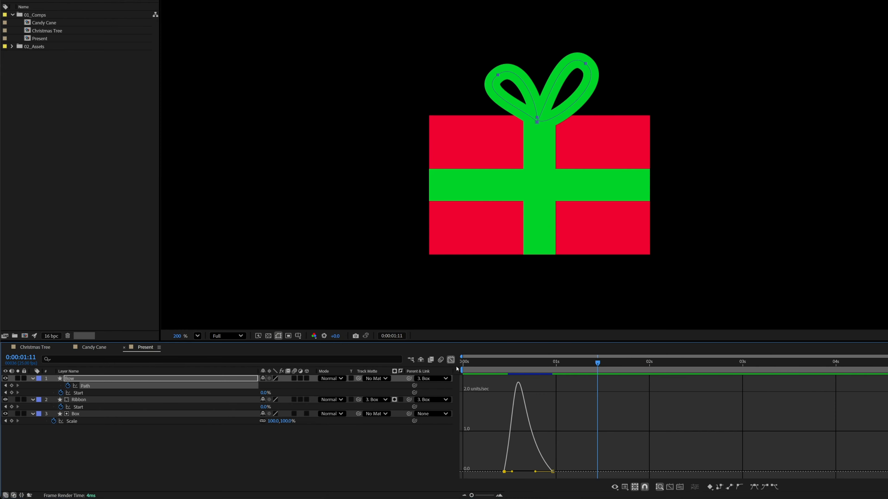
{"action": "left_click_drag", "start_coordinate": [512, 471], "coordinate": [521, 472]}
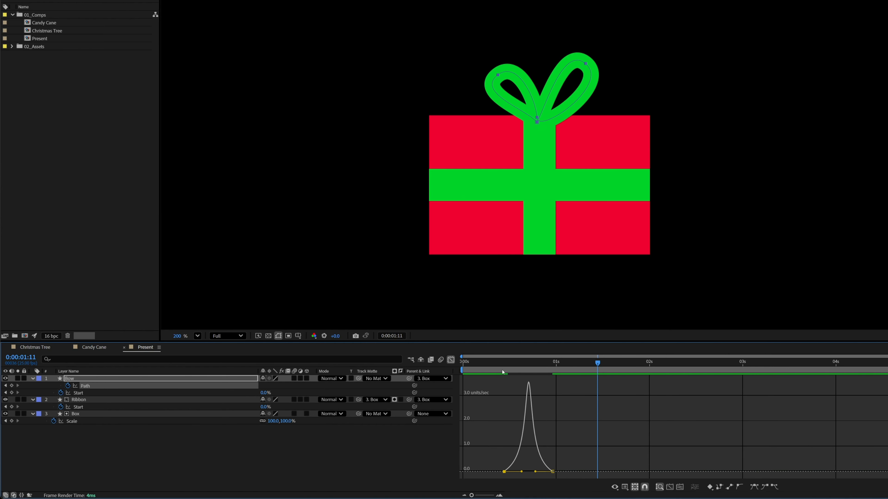
{"action": "left_click", "coordinate": [501, 364]}
{"action": "mouse_move", "coordinate": [501, 365]}
{"action": "left_mouse_down"}
{"action": "mouse_move", "coordinate": [547, 371]}
{"action": "mouse_move", "coordinate": [508, 365]}
{"action": "left_mouse_up"}
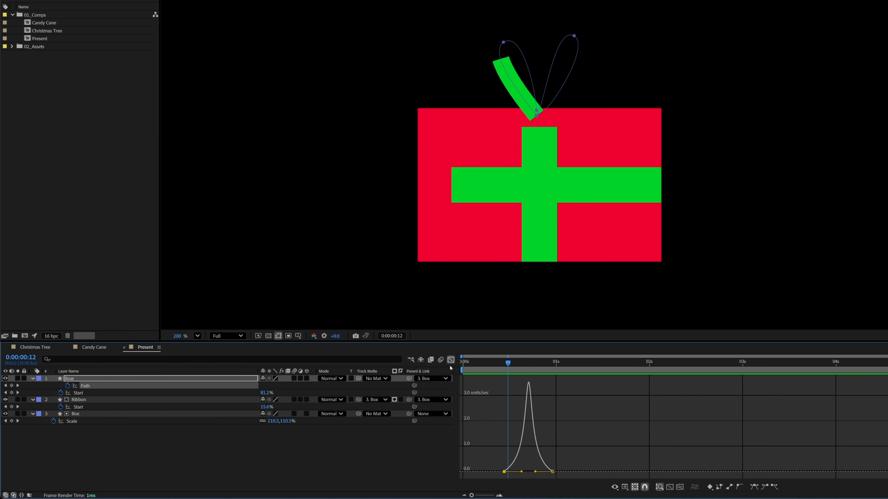
{"action": "left_click", "coordinate": [450, 360]}
{"action": "key", "text": "space"}
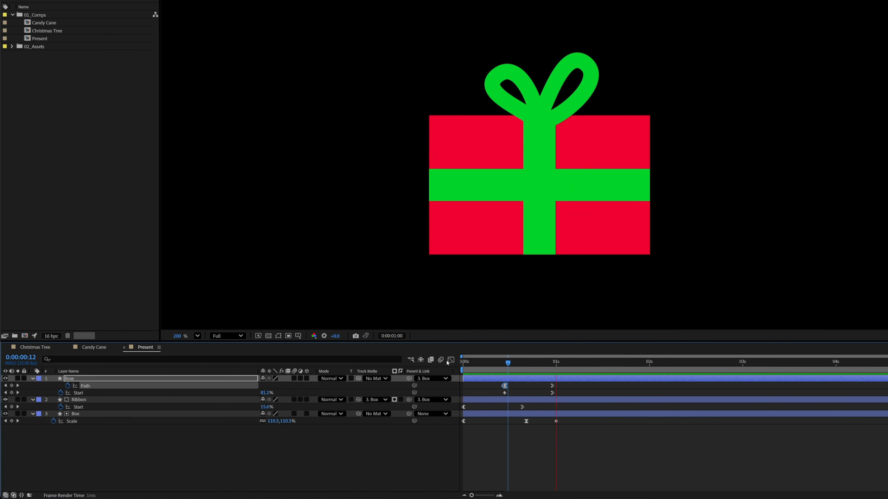
Move the Ribbon's last Start keyframe about two frames earlier and the Bow's last Path and Box's last Scale keyframes to 0:00:01:02, and preview.
{"action": "mouse_move", "coordinate": [506, 364]}
{"action": "left_mouse_down"}
{"action": "mouse_move", "coordinate": [521, 364]}
{"action": "mouse_move", "coordinate": [507, 364]}
{"action": "left_mouse_up"}
{"action": "mouse_move", "coordinate": [522, 407]}
{"action": "left_mouse_down"}
{"action": "mouse_move", "coordinate": [529, 408]}
{"action": "mouse_move", "coordinate": [515, 407]}
{"action": "left_mouse_up"}
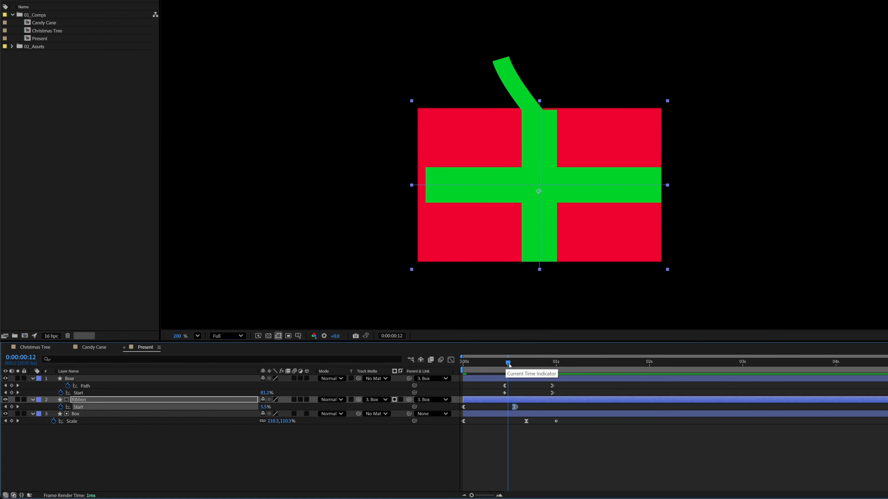
{"action": "left_click_drag", "start_coordinate": [509, 367], "coordinate": [490, 371]}
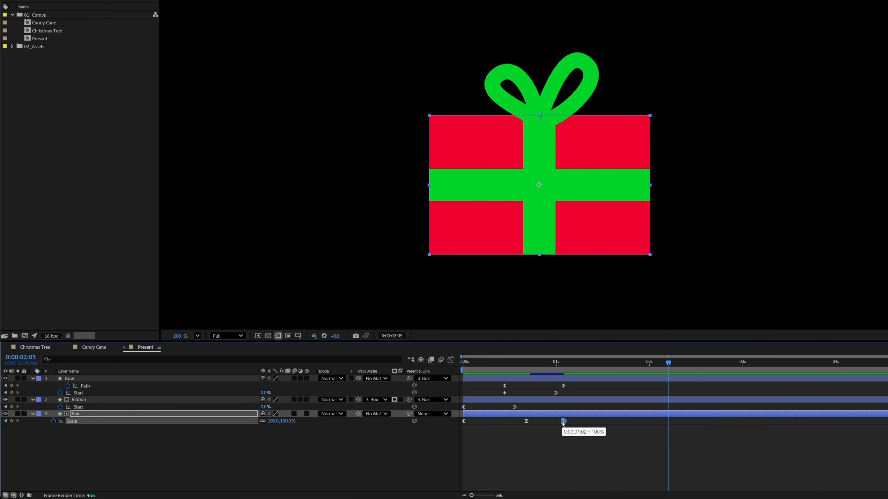
{"action": "key", "text": "space"}
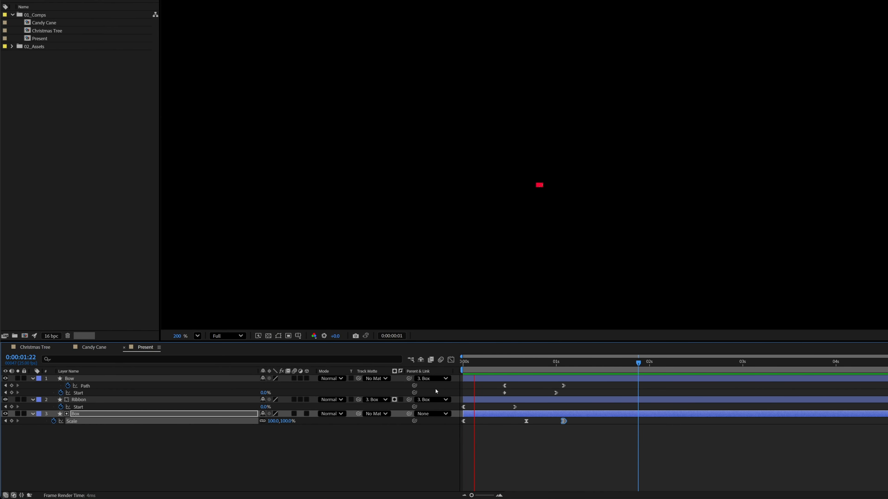
{"action": "key", "text": "space"}
{"action": "key", "text": "space"}
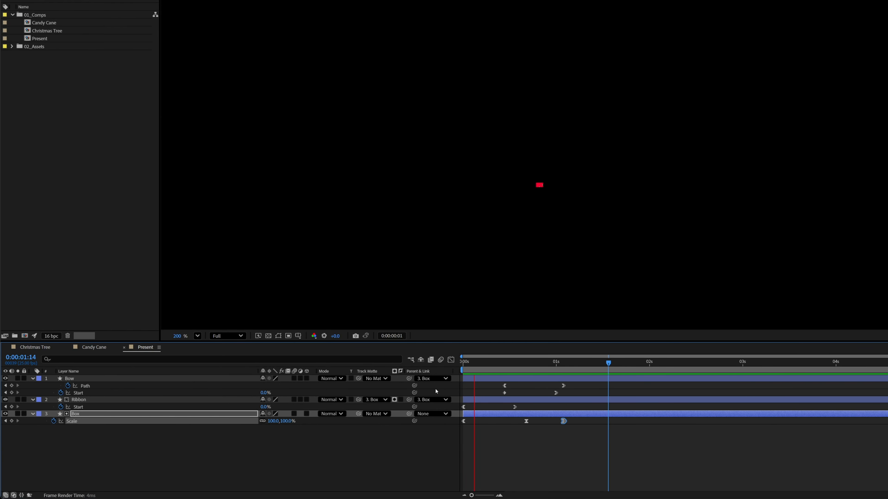
{"action": "key", "text": "space"}
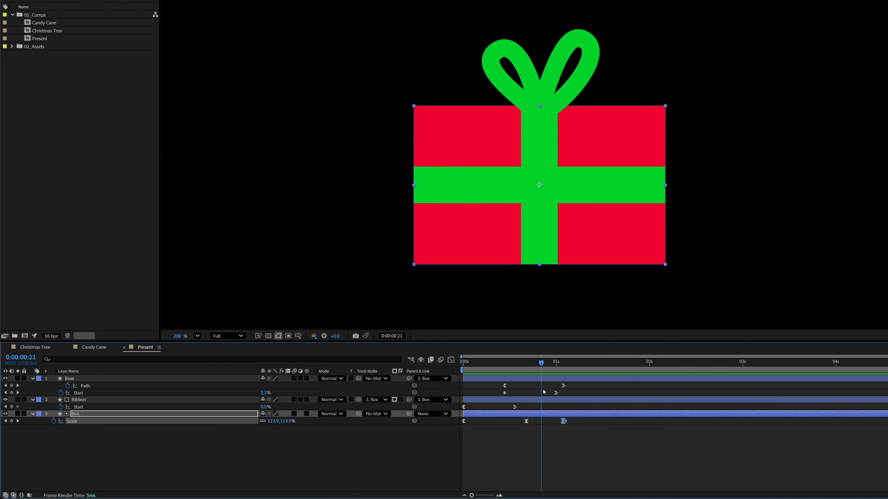
{"action": "key", "text": "space"}
Select all Ribbon Start and Bow Path and Start keyframes, shift them together about two frames later, and preview the animation.
{"action": "key", "text": "space"}
{"action": "left_click_drag", "start_coordinate": [460, 411], "coordinate": [519, 405]}
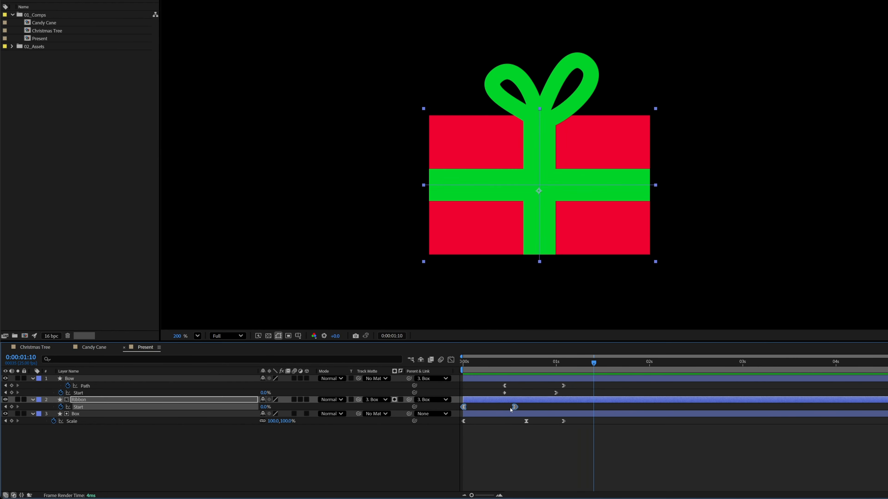
{"action": "left_click_drag", "start_coordinate": [573, 383], "coordinate": [460, 410]}
{"action": "left_click_drag", "start_coordinate": [564, 386], "coordinate": [571, 386]}
{"action": "key", "text": "space"}
{"action": "key", "text": "space"}
{"action": "key", "text": "space"}
{"action": "key", "text": "space"}
{"action": "key", "text": "space"}
{"action": "key", "text": "space"}
{"action": "key", "text": "space"}
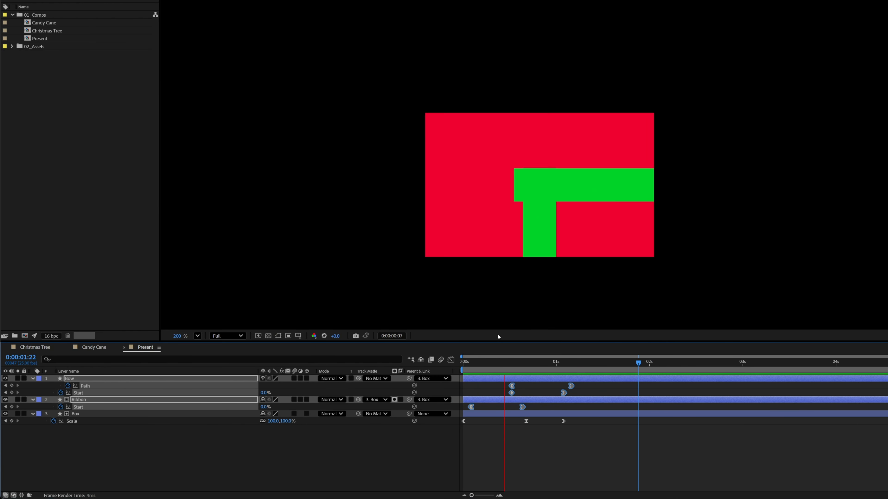
{"action": "key", "text": "space"}
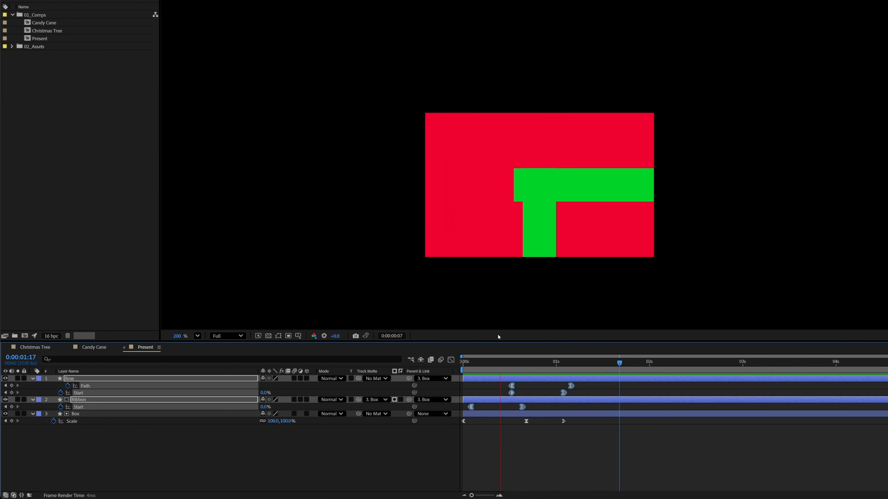
{"action": "key", "text": "space"}
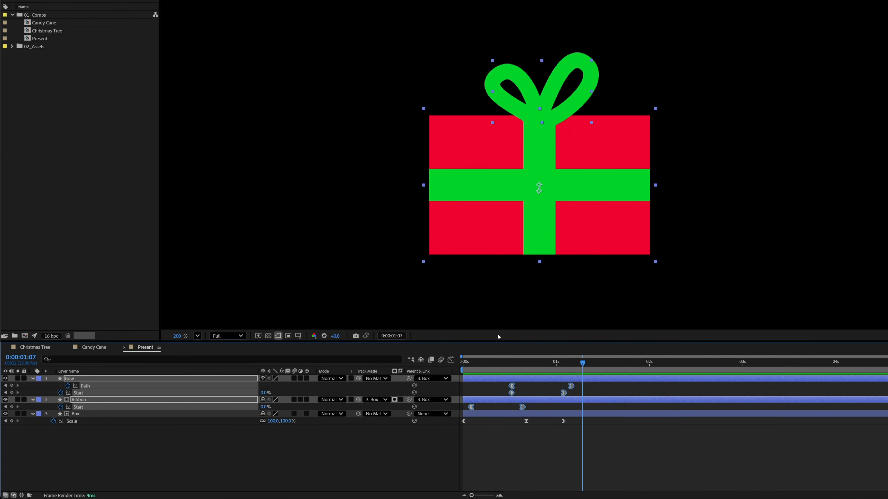
Keyframe the Box's Scale at 96% at 0:00:01:04, with a 100% keyframe about two frames after it, and scrub through the bounce.
{"action": "left_click", "coordinate": [595, 388]}
{"action": "mouse_move", "coordinate": [581, 363]}
{"action": "left_mouse_down"}
{"action": "mouse_move", "coordinate": [564, 367]}
{"action": "mouse_move", "coordinate": [569, 373]}
{"action": "left_mouse_up"}
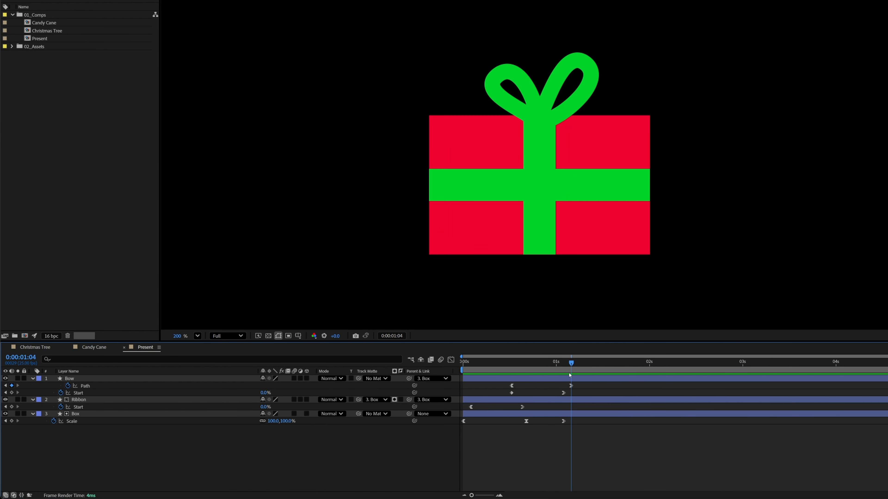
{"action": "type", "text": "96"}
{"action": "key", "text": "Return"}
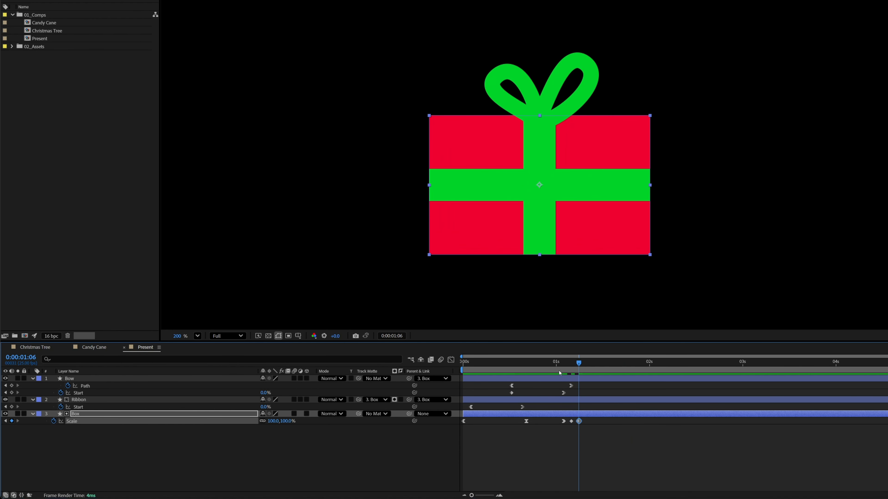
{"action": "mouse_move", "coordinate": [553, 367]}
{"action": "left_mouse_down"}
{"action": "mouse_move", "coordinate": [542, 366]}
{"action": "mouse_move", "coordinate": [580, 369]}
{"action": "mouse_move", "coordinate": [567, 372]}
{"action": "left_mouse_up"}
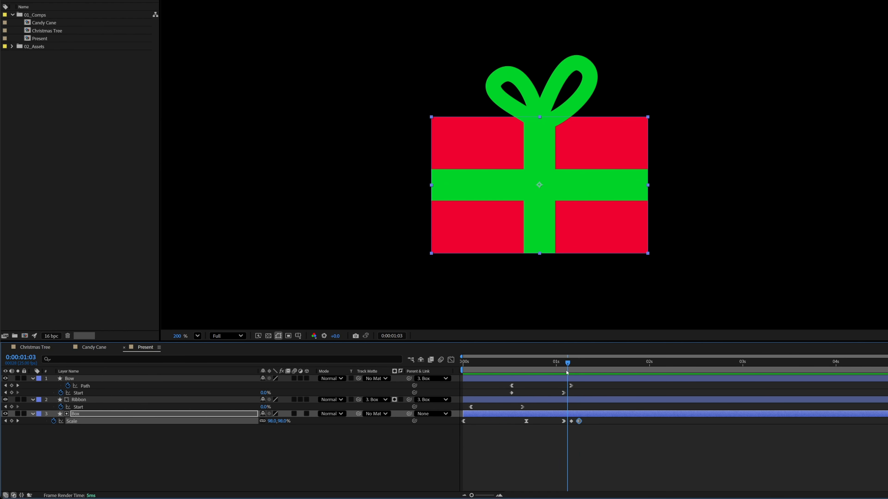
Apply Easy Ease to the Box's 96% Scale keyframe at 0:00:01:04.
{"action": "right_click", "coordinate": [572, 423]}
{"action": "mouse_move", "coordinate": [605, 414]}
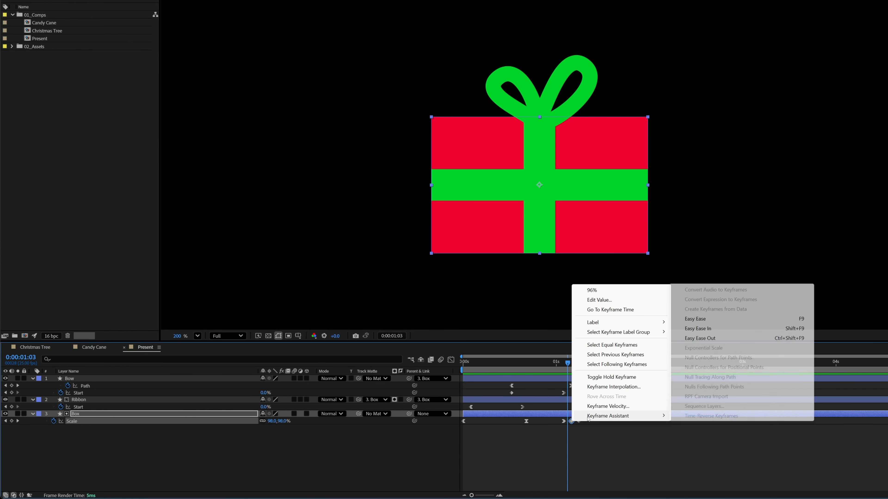
{"action": "left_click", "coordinate": [695, 318]}
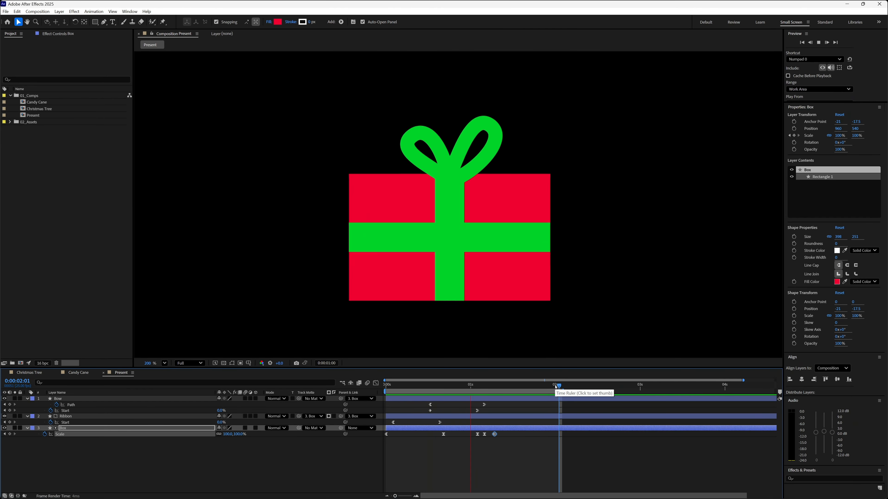